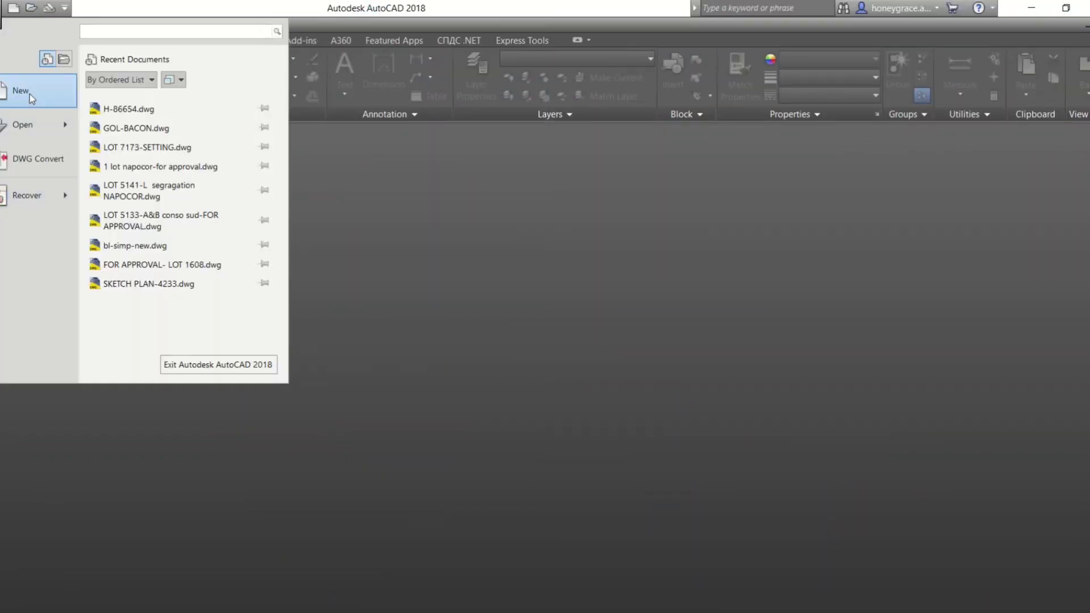
Create a new blank Drawing1.dwg from the acad template.
{"action": "left_click", "coordinate": [29, 94]}
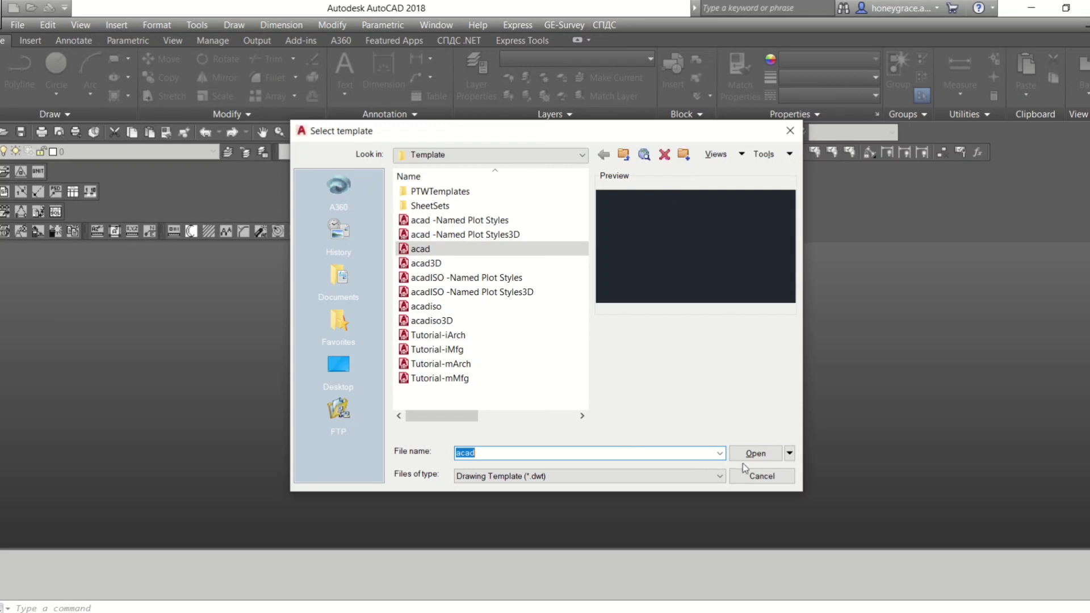
{"action": "left_click", "coordinate": [749, 457]}
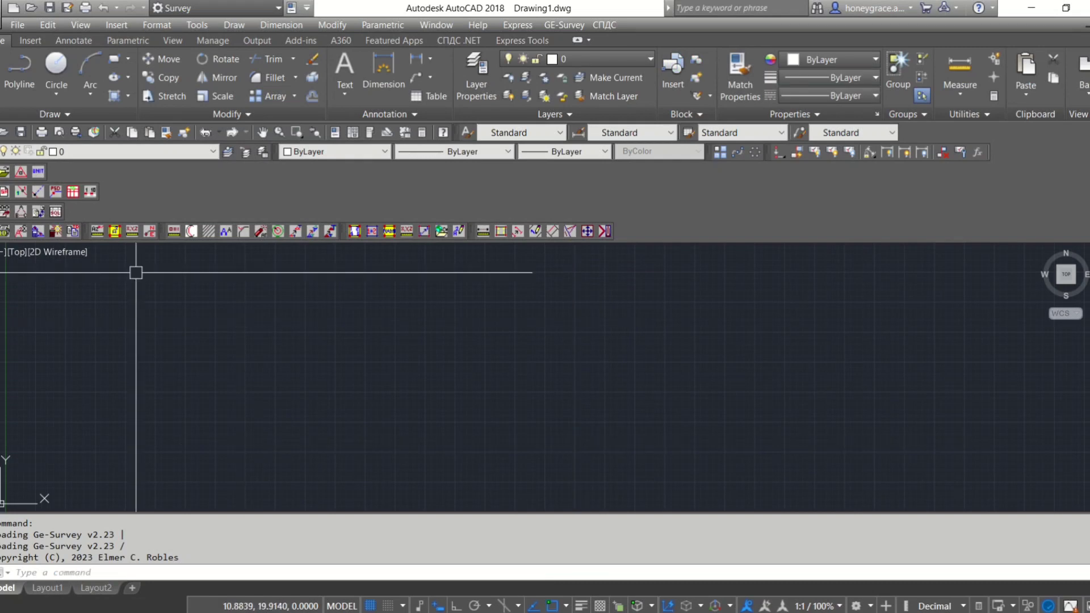
Dock the small third-row survey toolbar at the end of the top toolbar row.
{"action": "left_click_drag", "start_coordinate": [12, 191], "coordinate": [132, 182]}
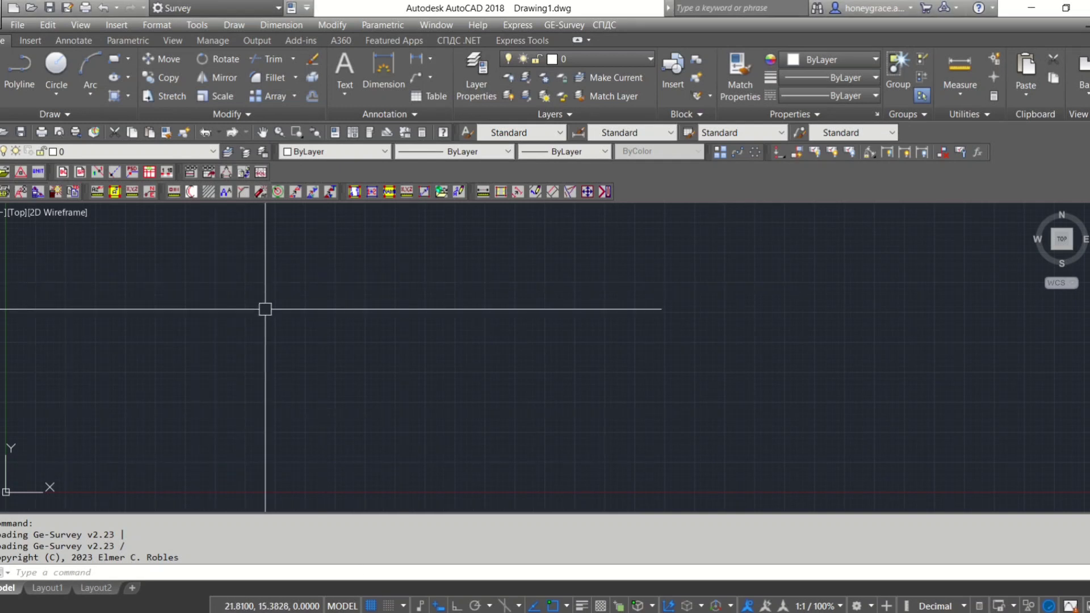
Enter tie-line Northing and Easting 20000 and description 'LLM No.1, PLS-765-D, DONSOL PUBLIC LAND SUBDIVISION'.
{"action": "left_click", "coordinate": [23, 172]}
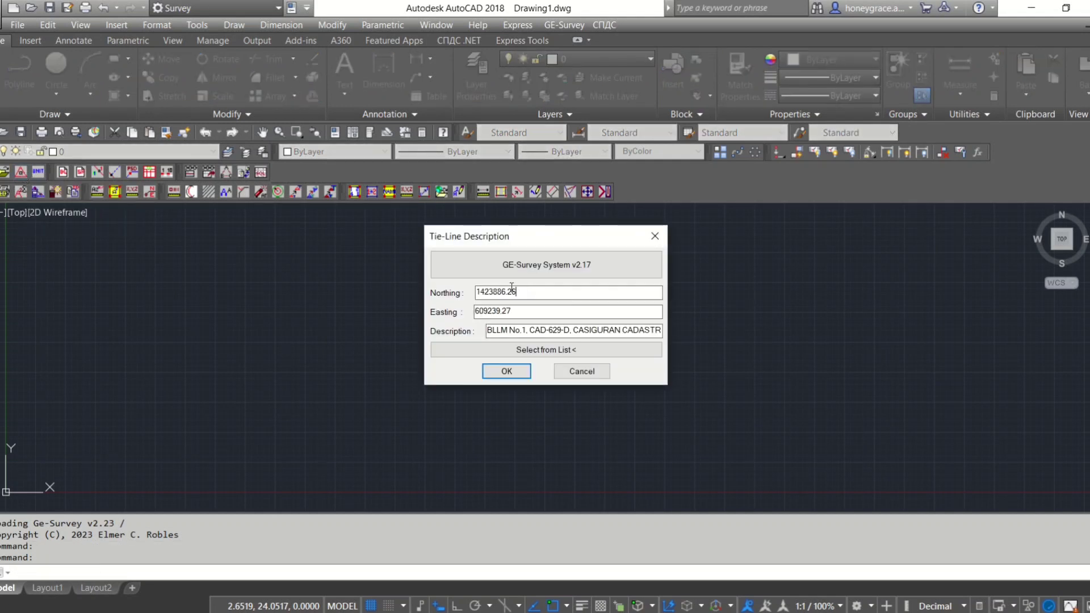
{"action": "left_click_drag", "start_coordinate": [517, 291], "coordinate": [462, 291]}
{"action": "type", "text": "20000"}
{"action": "left_click_drag", "start_coordinate": [520, 311], "coordinate": [425, 312]}
{"action": "type", "text": "20"}
{"action": "type", "text": "000"}
{"action": "left_click_drag", "start_coordinate": [535, 330], "coordinate": [703, 339]}
{"action": "key", "text": "BackSpace"}
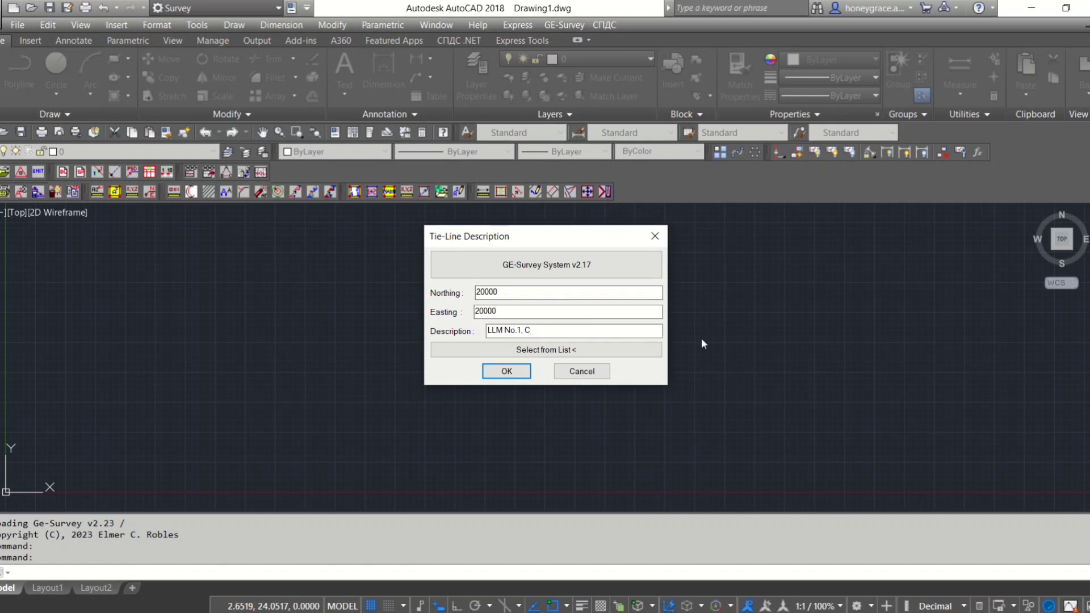
{"action": "key", "text": "BackSpace"}
{"action": "type", "text": "PLS-"}
{"action": "key", "text": "Caps_Lock"}
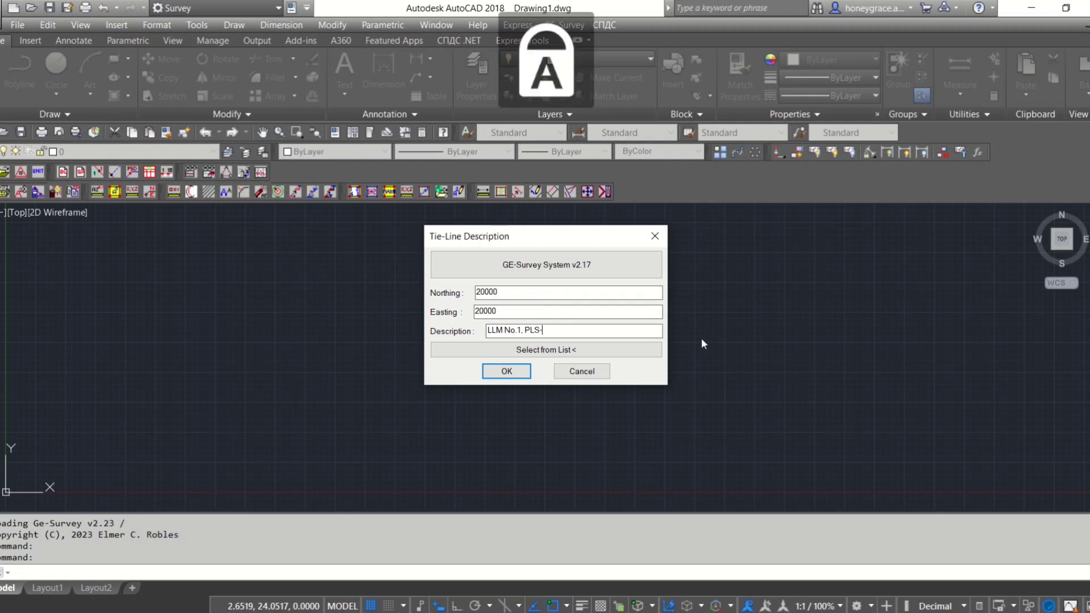
{"action": "type", "text": "765-D,"}
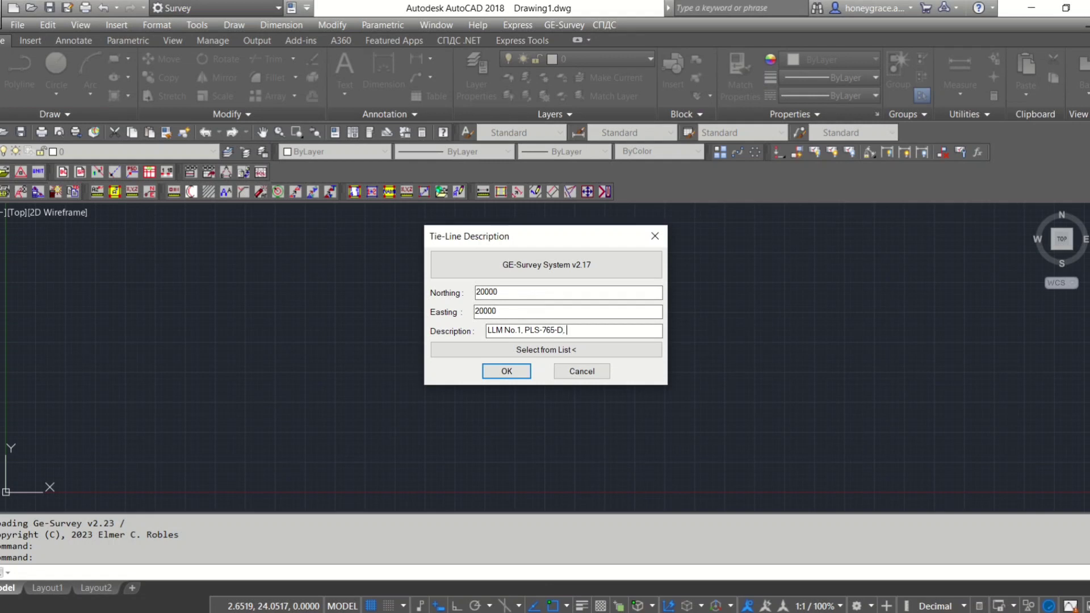
{"action": "type", "text": " DONSOL"}
{"action": "type", "text": " PUBLIC"}
{"action": "type", "text": " LAND SUBDI"}
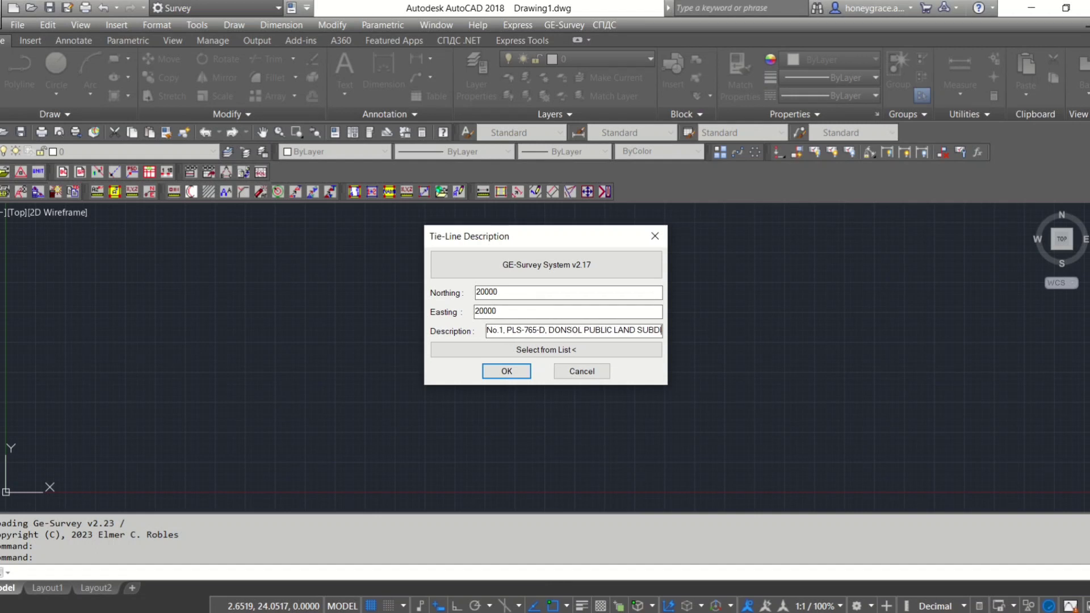
{"action": "type", "text": "VISION"}
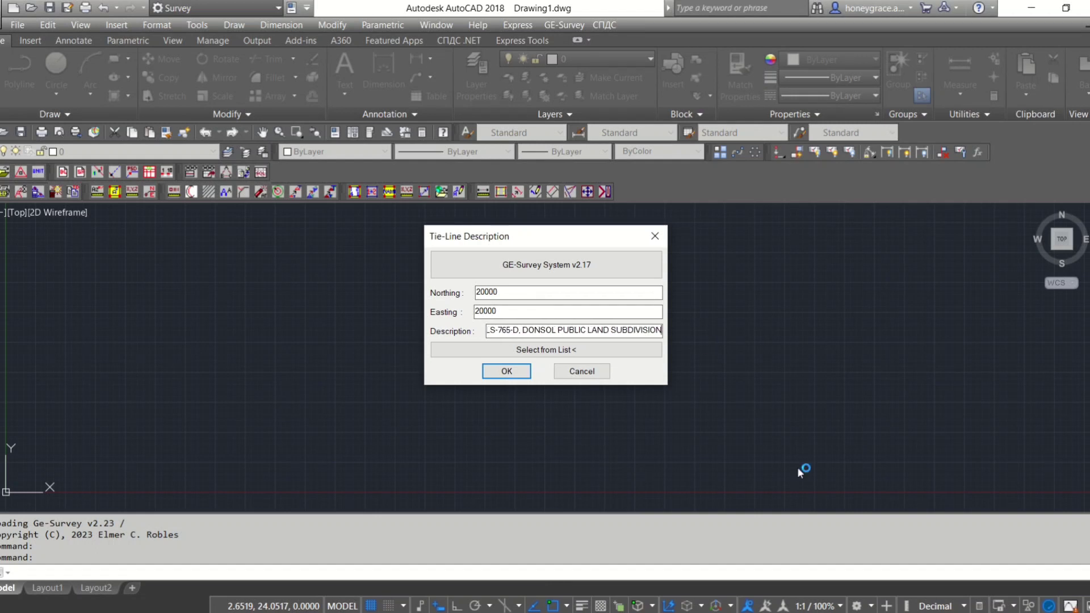
Confirm the tie-line settings and start a TRY traverse for lot 3213 beginning with a tie line.
{"action": "left_click", "coordinate": [517, 372]}
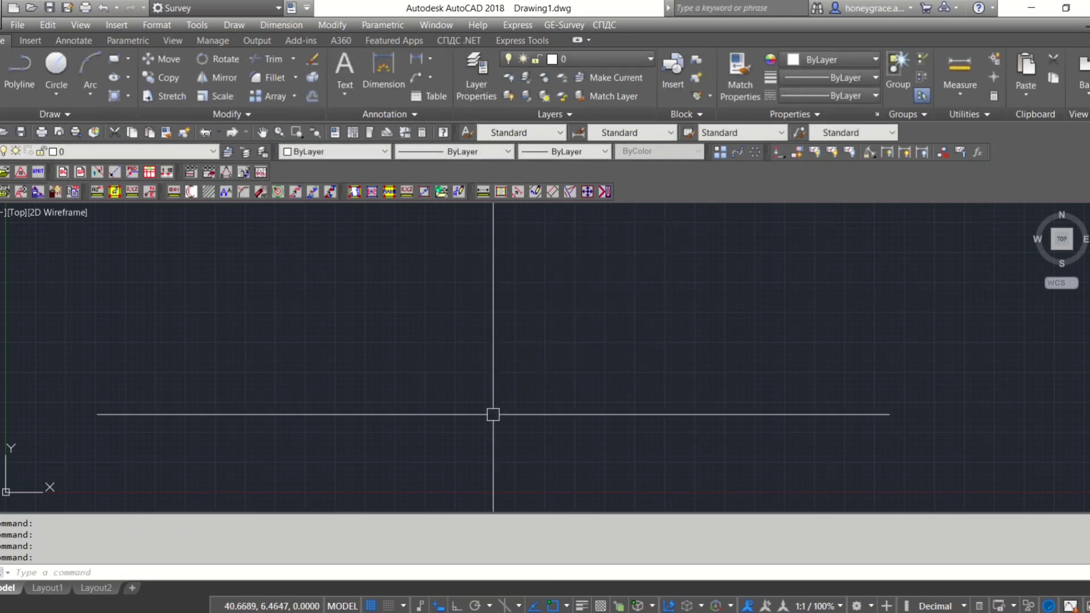
{"action": "key", "text": "Escape"}
{"action": "type", "text": "TRY"}
{"action": "key", "text": "Return"}
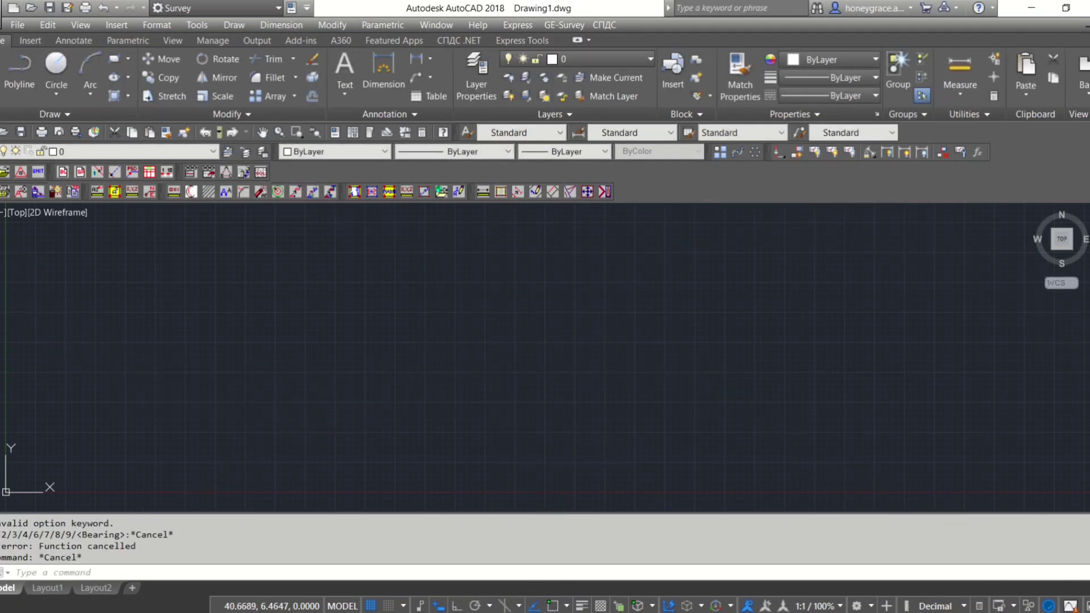
{"action": "type", "text": "3213"}
{"action": "key", "text": "Return"}
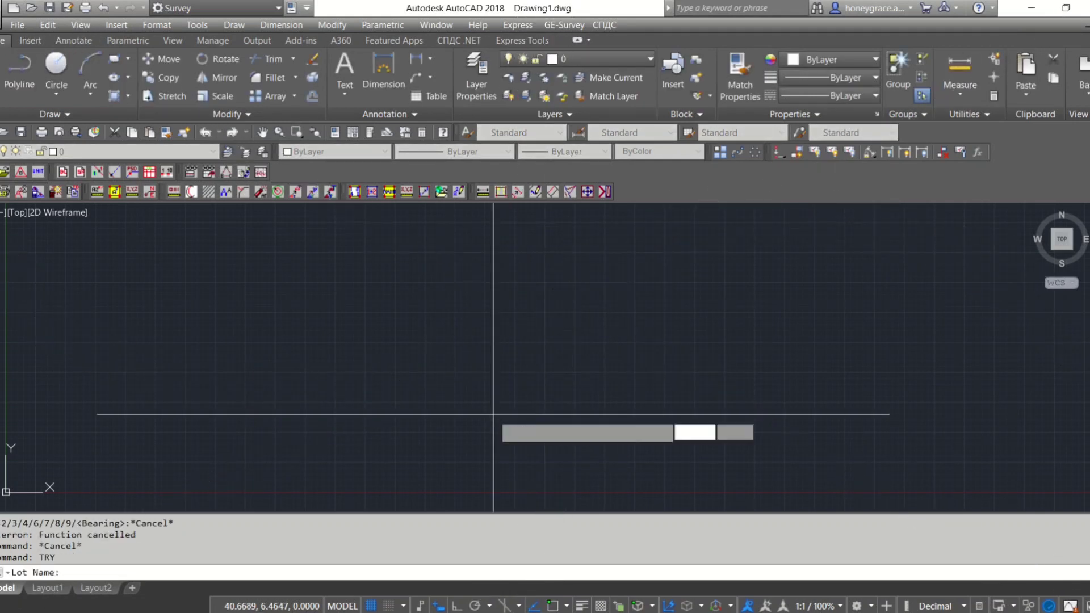
{"action": "type", "text": "T"}
{"action": "key", "text": "Return"}
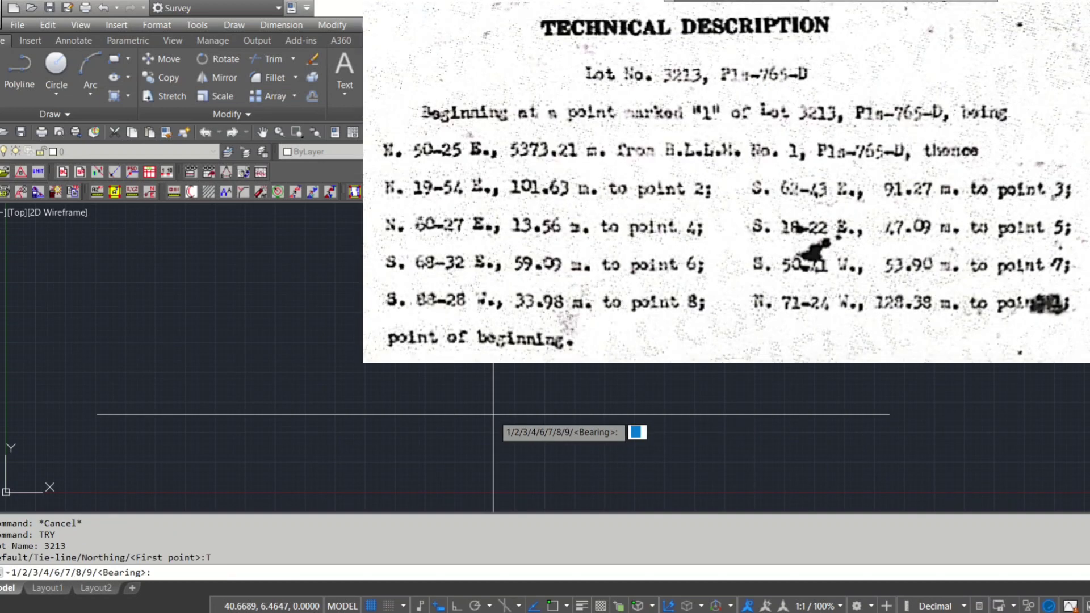
Enter the tie line as quadrant 9, angle 50.25, distance 5373.21 m.
{"action": "type", "text": "9"}
{"action": "key", "text": "Return"}
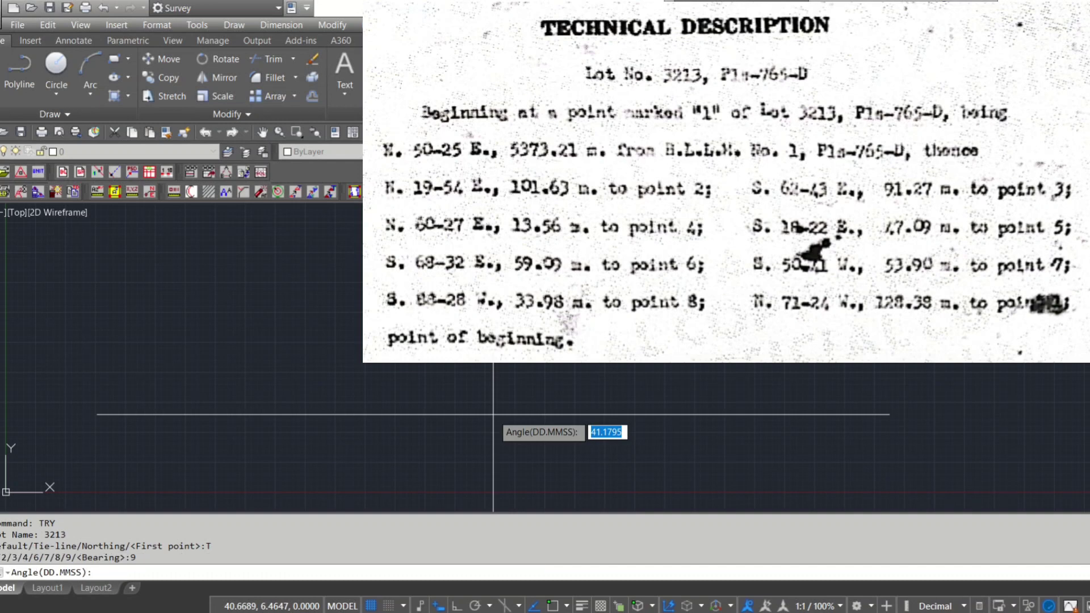
{"action": "type", "text": "50.25"}
{"action": "key", "text": "Return"}
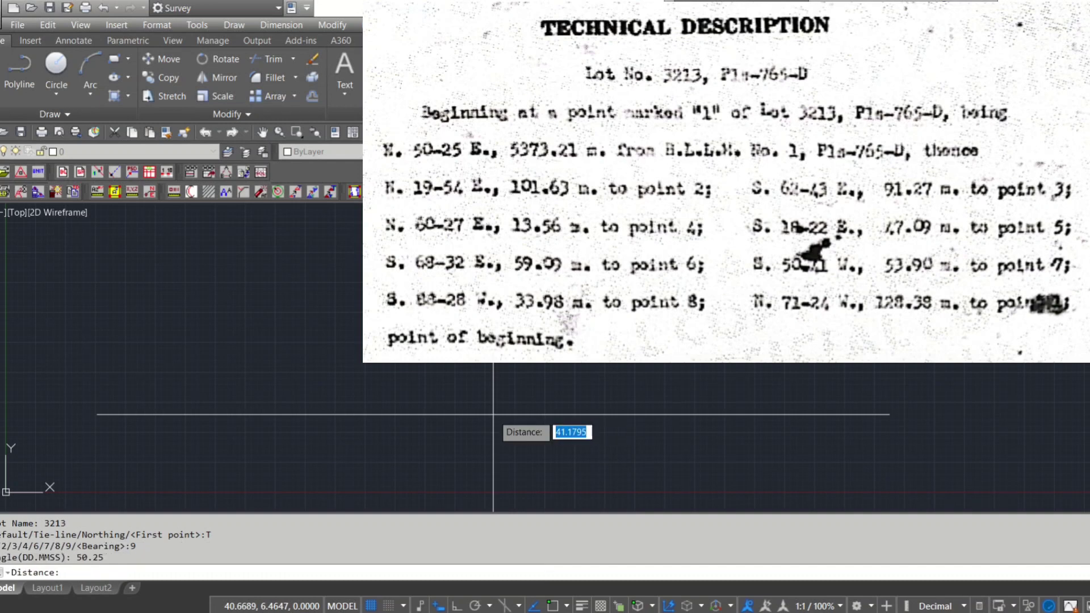
{"action": "type", "text": "5373."}
{"action": "type", "text": "21"}
{"action": "key", "text": "Return"}
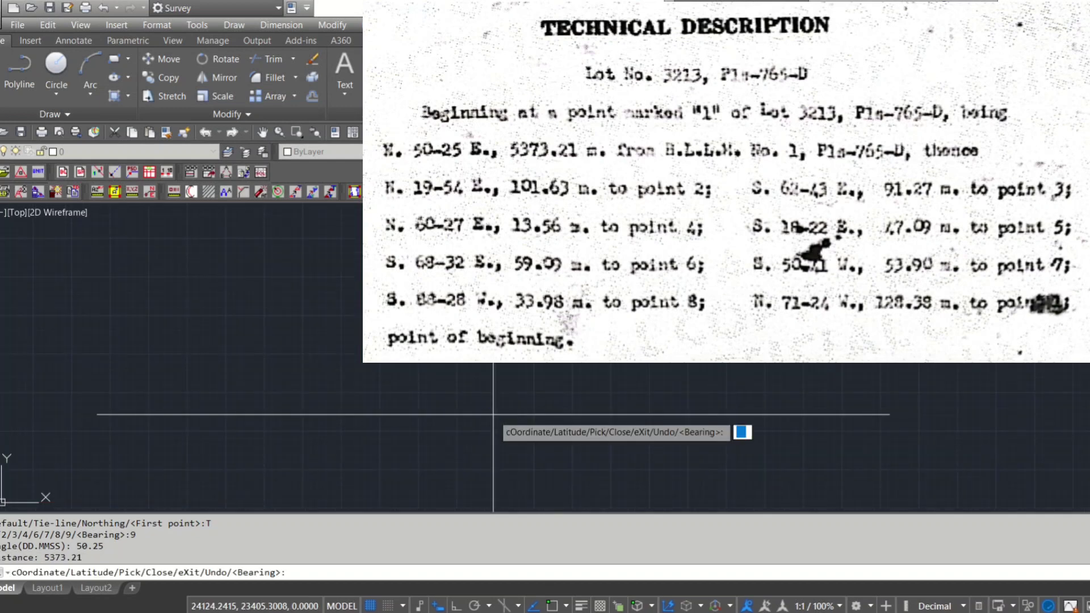
Enter course 1-2 (quadrant 9, 19.54, 101.63 m) and course 2-3 (quadrant 1, 62.43, 91.27 m).
{"action": "type", "text": "9"}
{"action": "key", "text": "Return"}
{"action": "type", "text": "19"}
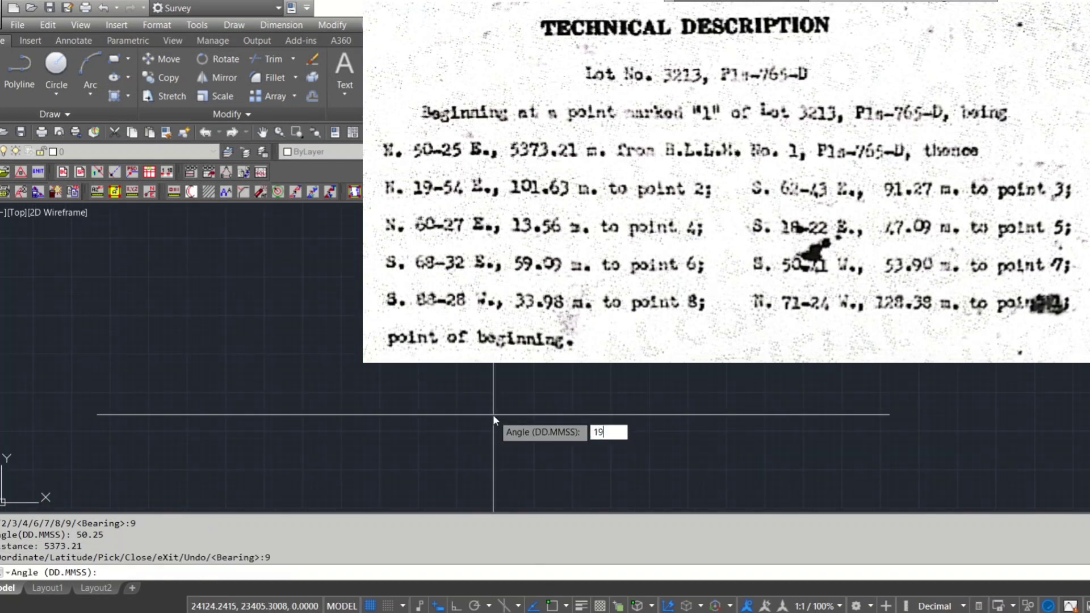
{"action": "type", "text": ".54"}
{"action": "key", "text": "Return"}
{"action": "type", "text": "101.63"}
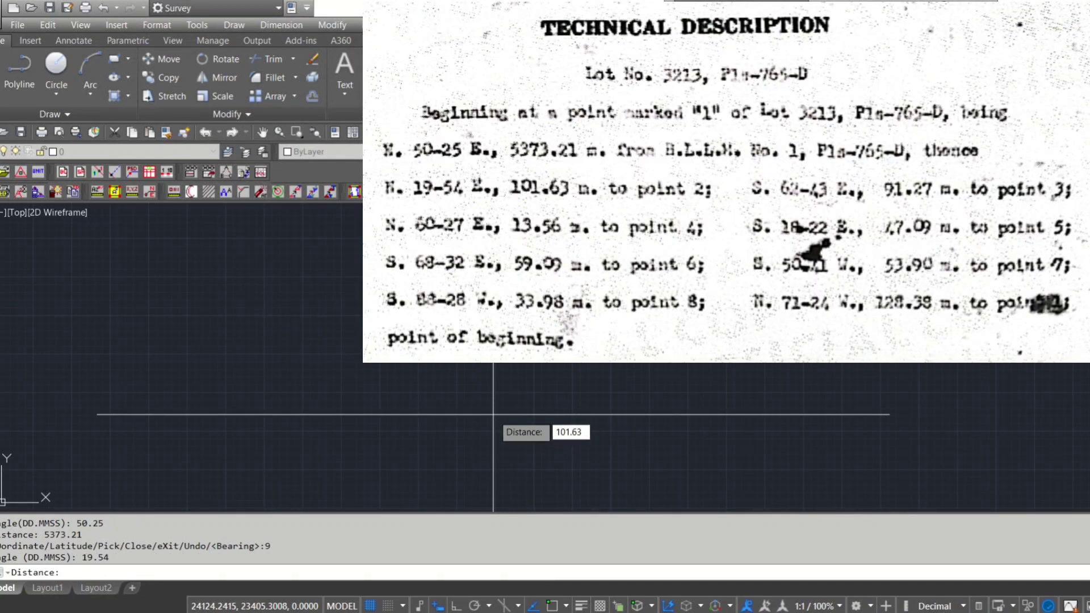
{"action": "key", "text": "Return"}
{"action": "type", "text": "1"}
{"action": "key", "text": "Return"}
{"action": "type", "text": "62"}
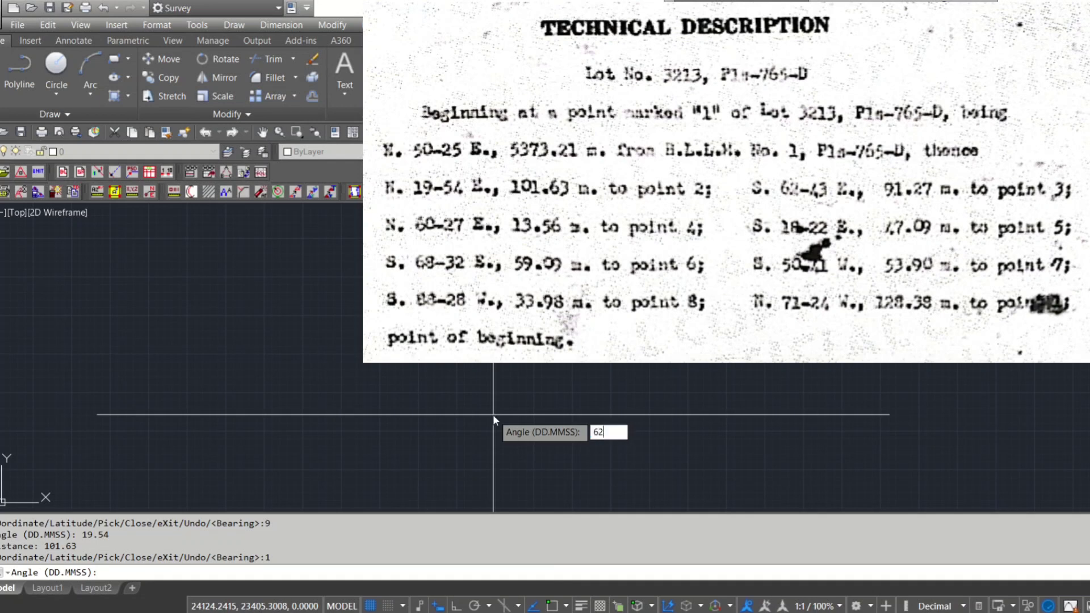
{"action": "type", "text": ".43"}
{"action": "key", "text": "Return"}
{"action": "type", "text": "91.27"}
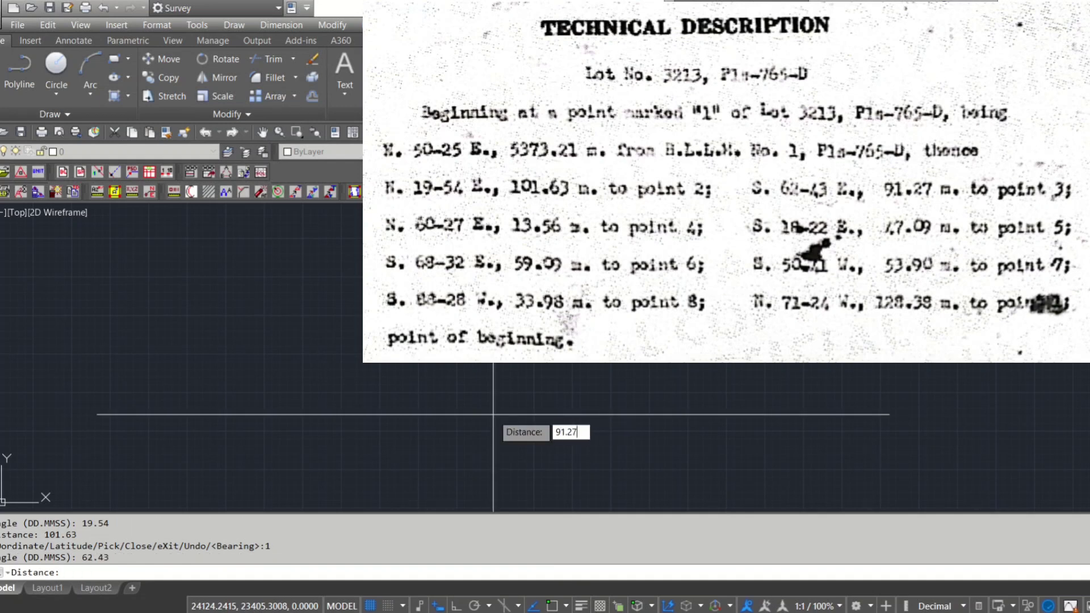
{"action": "key", "text": "Return"}
Enter course 3-4 with quadrant 9, angle 60.27 and distance 13.56 m.
{"action": "type", "text": "9"}
{"action": "key", "text": "Return"}
{"action": "type", "text": "6.2"}
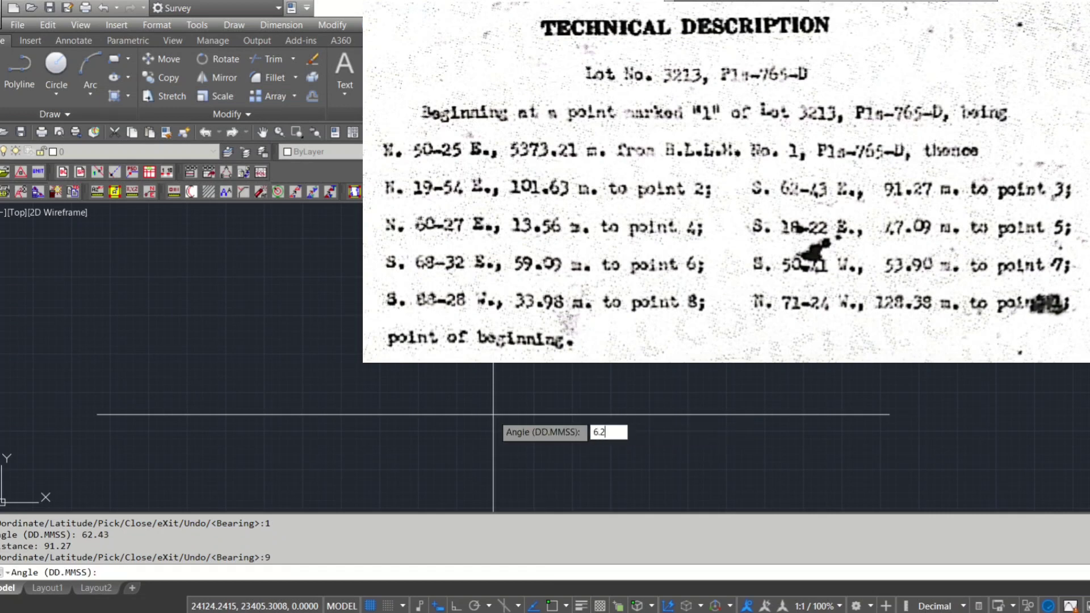
{"action": "key", "text": "BackSpace"}
{"action": "key", "text": "BackSpace"}
{"action": "type", "text": "0.27"}
{"action": "key", "text": "Return"}
{"action": "type", "text": "13.56"}
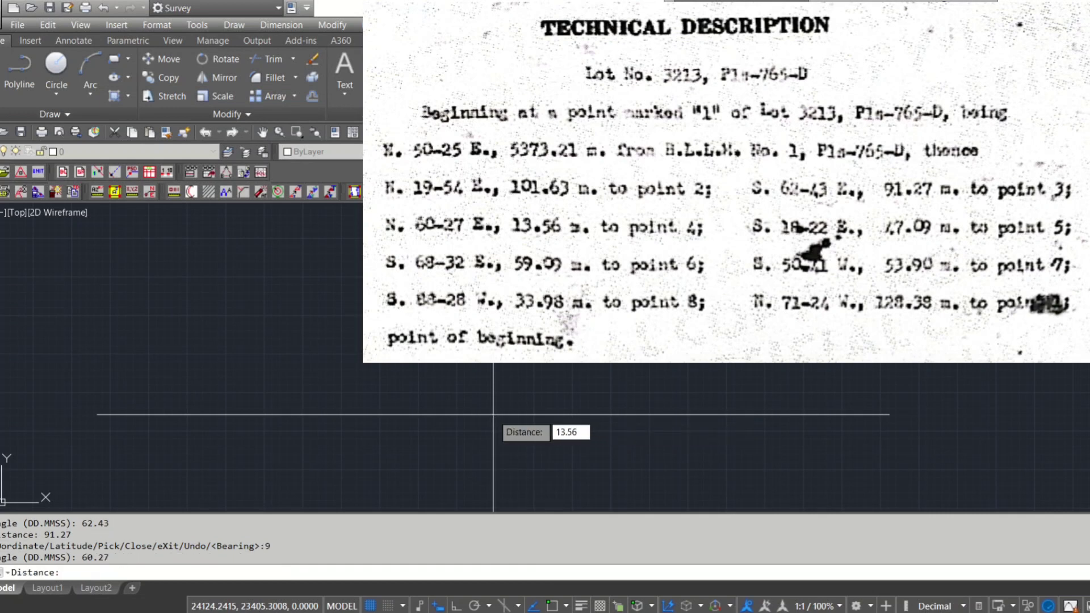
{"action": "key", "text": "Return"}
Enter course 4-5 (quadrant 3, 18.22, 47.09 m) and course 5-6 (quadrant 3, 68.32, 59.09 m).
{"action": "type", "text": "3"}
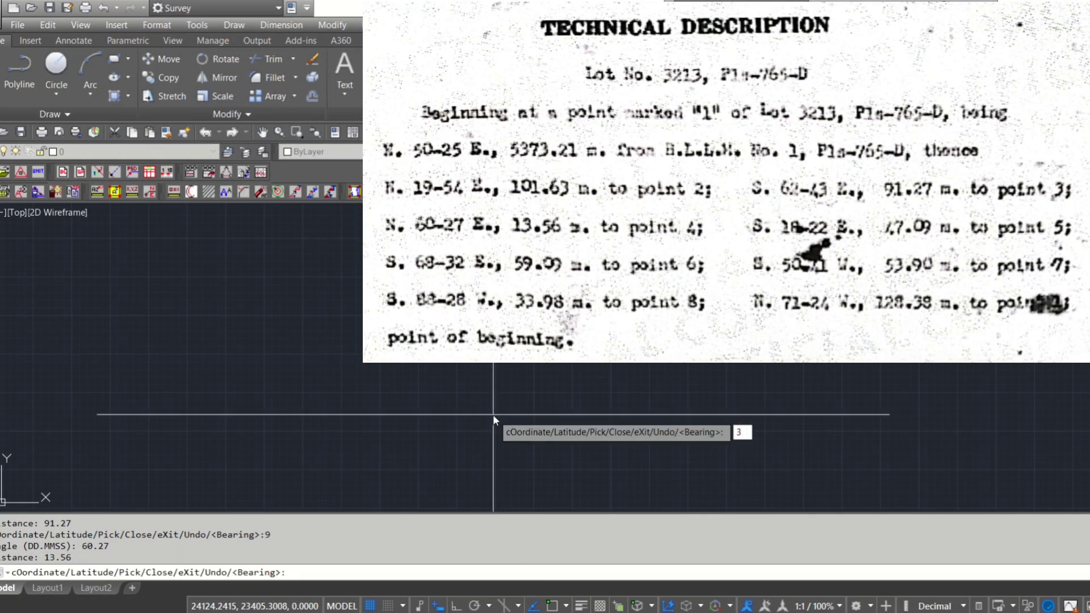
{"action": "key", "text": "Return"}
{"action": "type", "text": "18.22"}
{"action": "key", "text": "Return"}
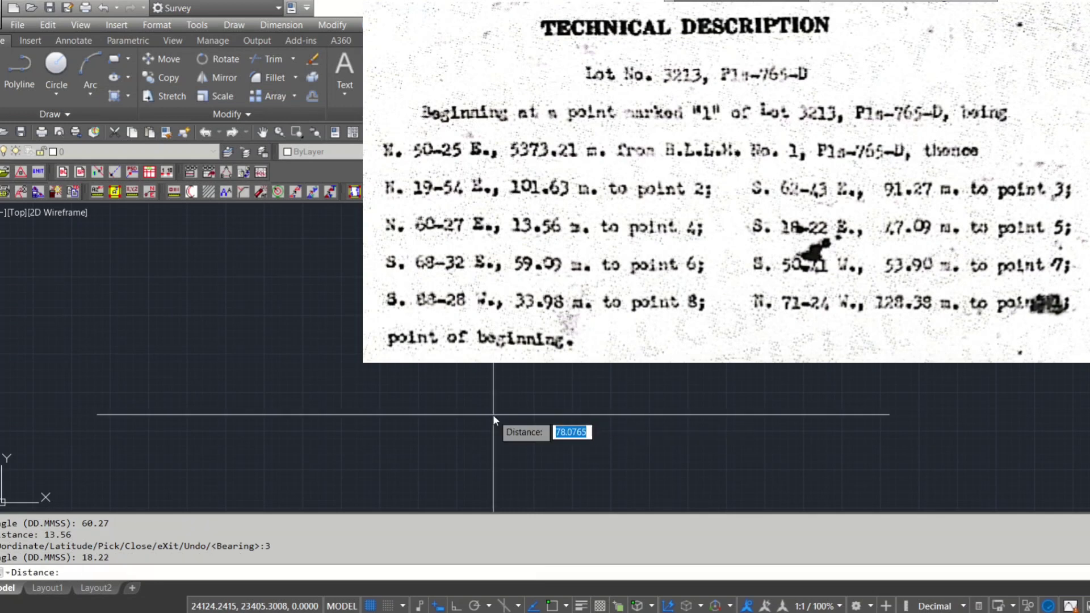
{"action": "type", "text": "47.09"}
{"action": "key", "text": "Return"}
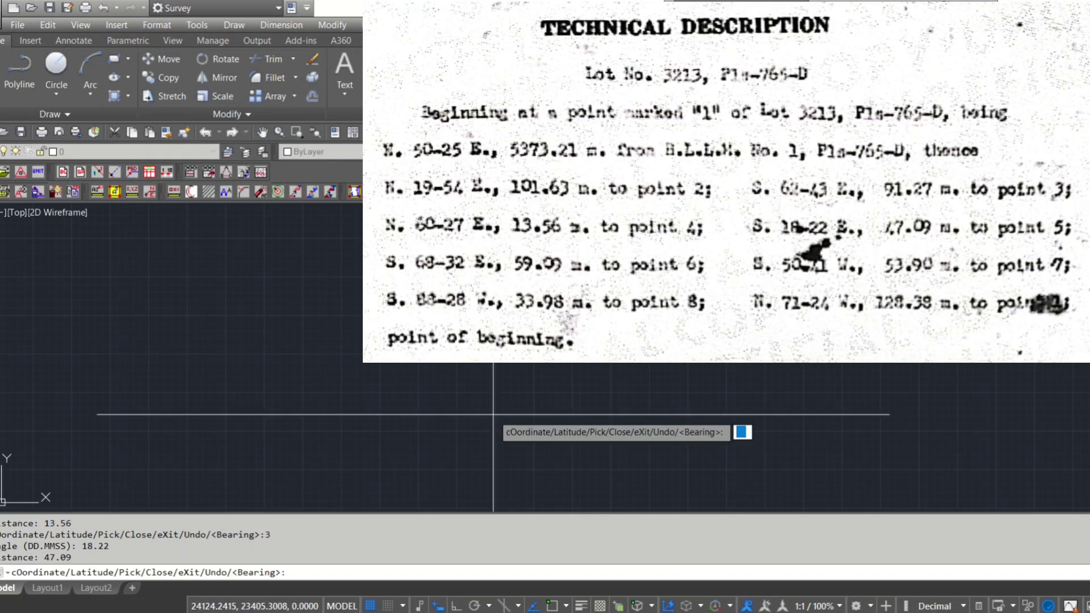
{"action": "type", "text": "3"}
{"action": "key", "text": "Return"}
{"action": "type", "text": "68."}
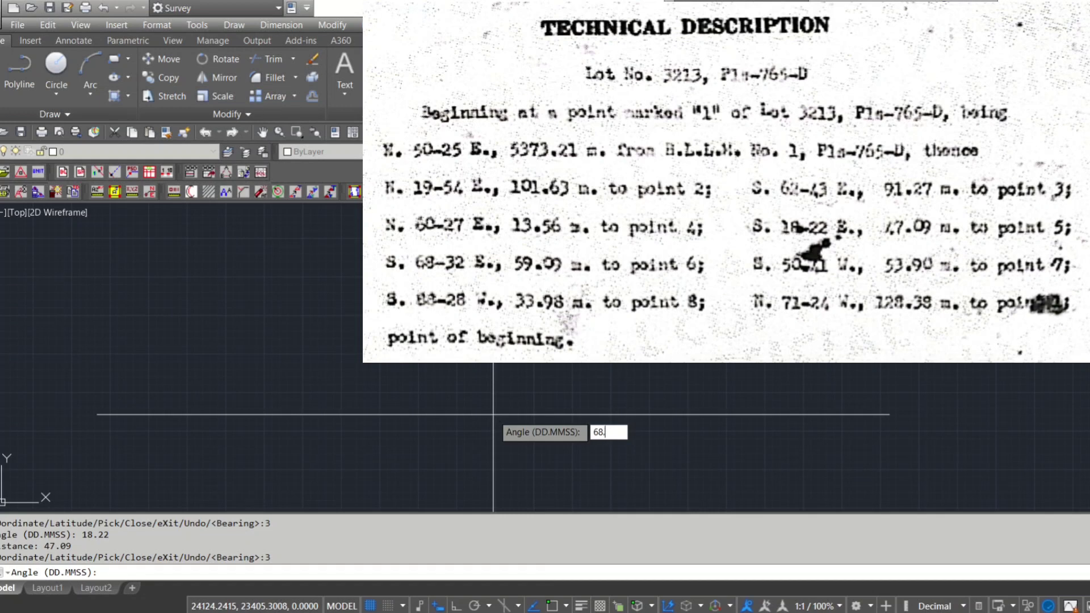
{"action": "type", "text": "32"}
{"action": "key", "text": "Return"}
{"action": "type", "text": "59."}
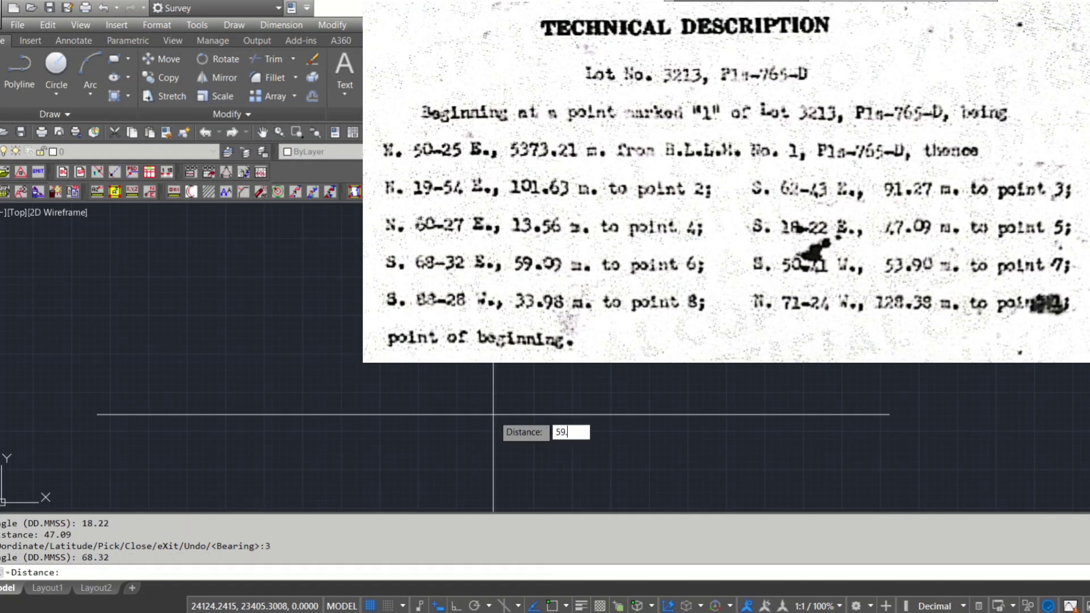
{"action": "type", "text": "09"}
{"action": "key", "text": "Return"}
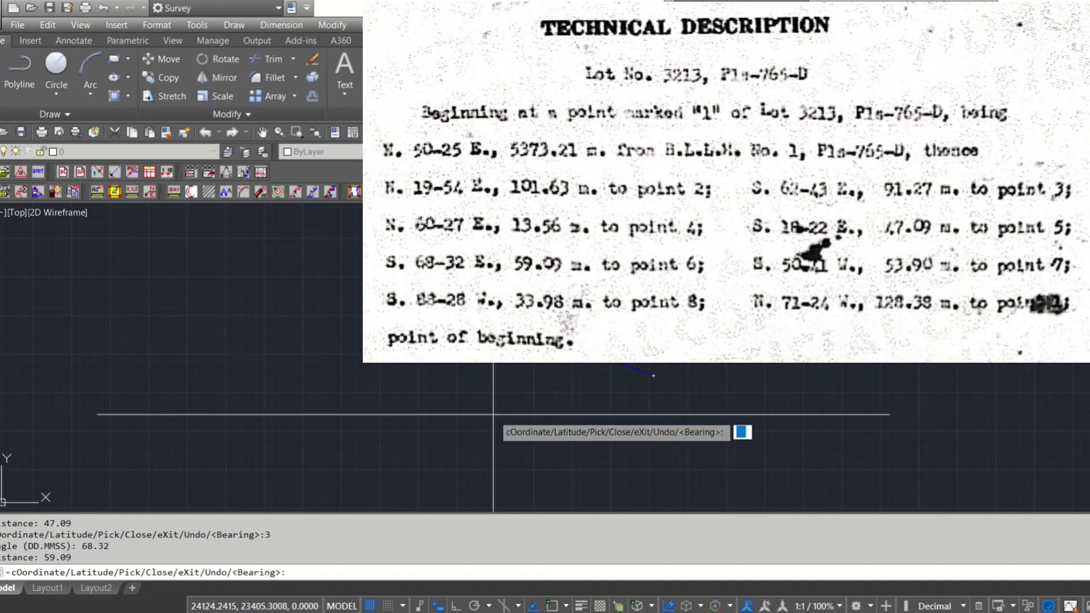
Enter the next course with quadrant 1, angle 50.41 and distance 53.90 m.
{"action": "scroll", "coordinate": [500, 409], "scroll_direction": "down", "scroll_amount": 2}
{"action": "scroll", "coordinate": [530, 432], "scroll_direction": "up", "scroll_amount": 3}
{"action": "scroll", "coordinate": [531, 409], "scroll_direction": "up", "scroll_amount": 3}
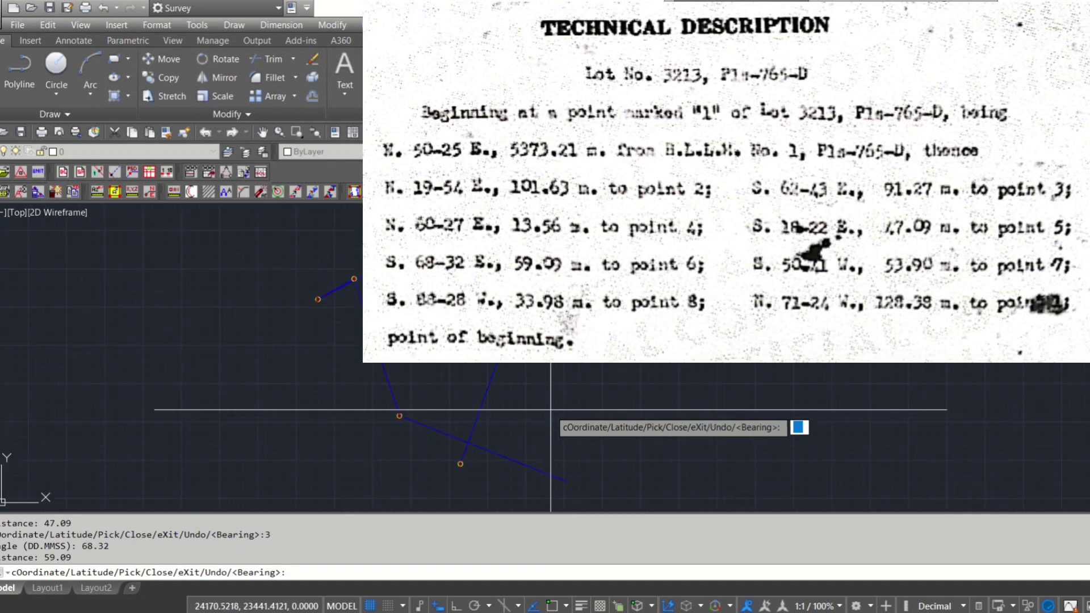
{"action": "scroll", "coordinate": [533, 381], "scroll_direction": "up", "scroll_amount": 3}
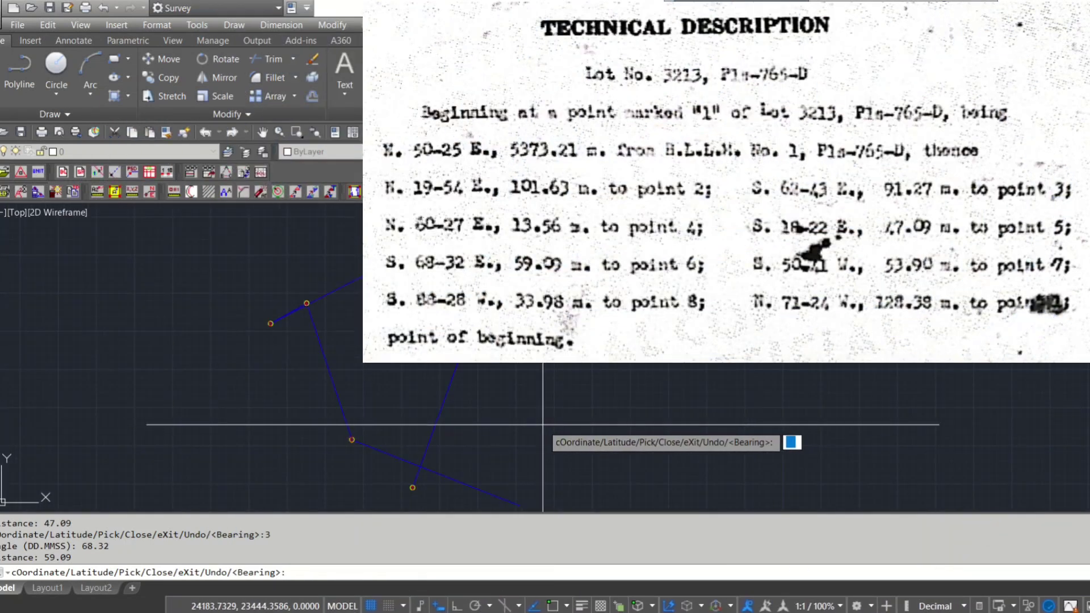
{"action": "scroll", "coordinate": [452, 466], "scroll_direction": "down", "scroll_amount": 2}
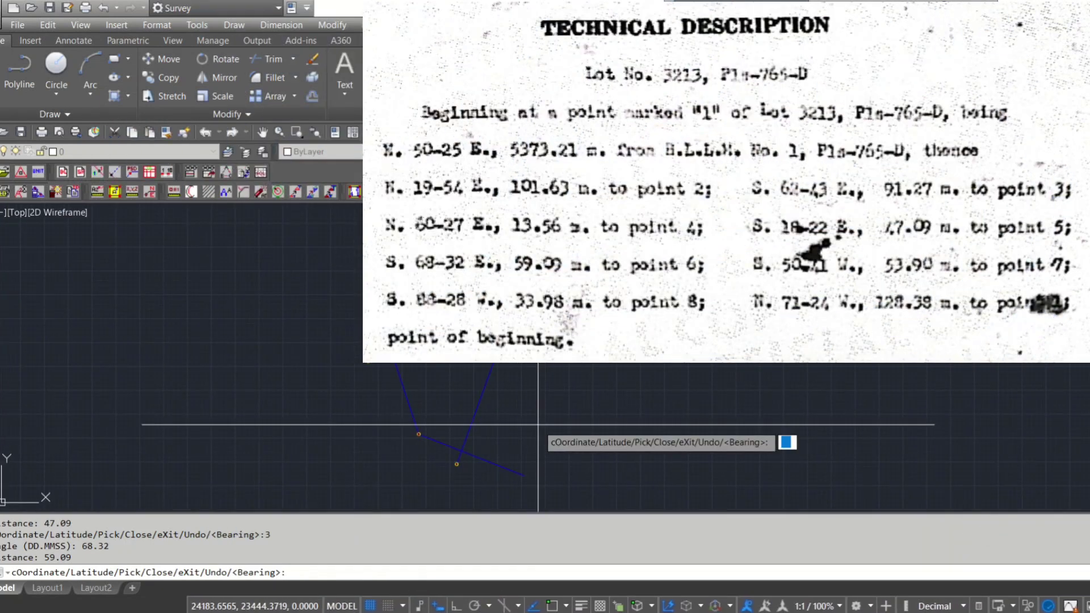
{"action": "type", "text": "1"}
{"action": "key", "text": "Return"}
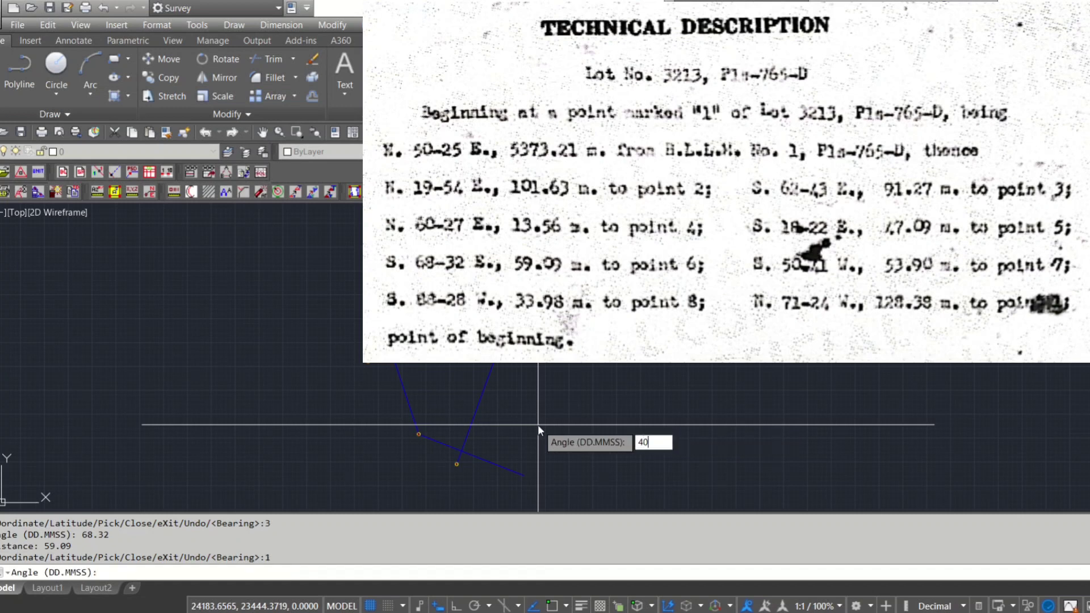
{"action": "type", "text": "50.41"}
{"action": "key", "text": "Return"}
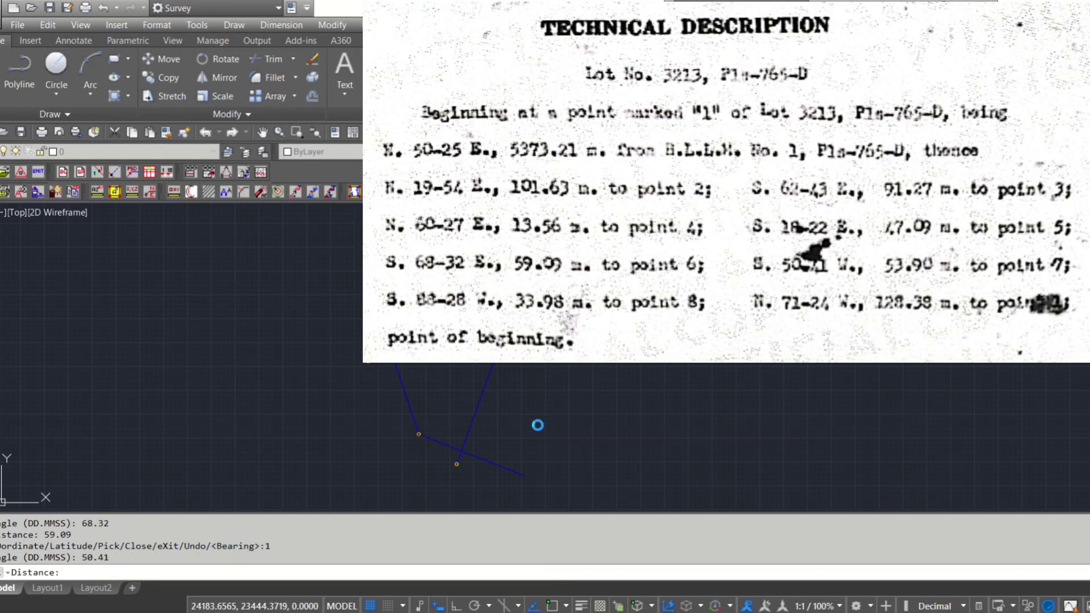
{"action": "type", "text": "53.90"}
{"action": "key", "text": "Return"}
Enter the last courses: quadrant 1, 88.28, 33.98 m and quadrant 7, 71.24, 128.38 m.
{"action": "type", "text": "1"}
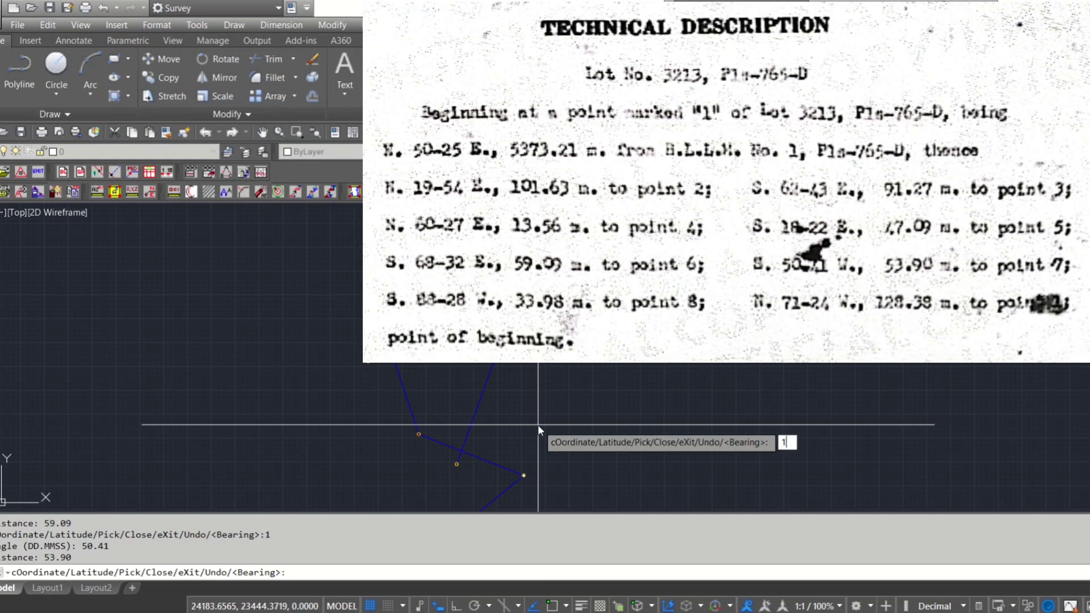
{"action": "key", "text": "Return"}
{"action": "type", "text": "88.28"}
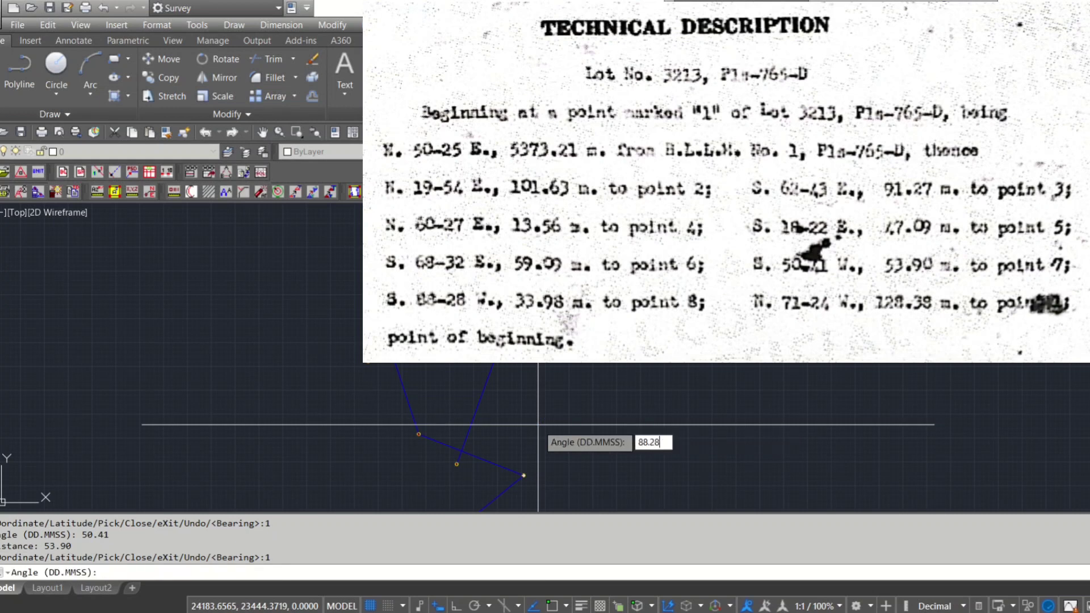
{"action": "key", "text": "Return"}
{"action": "type", "text": "33.98"}
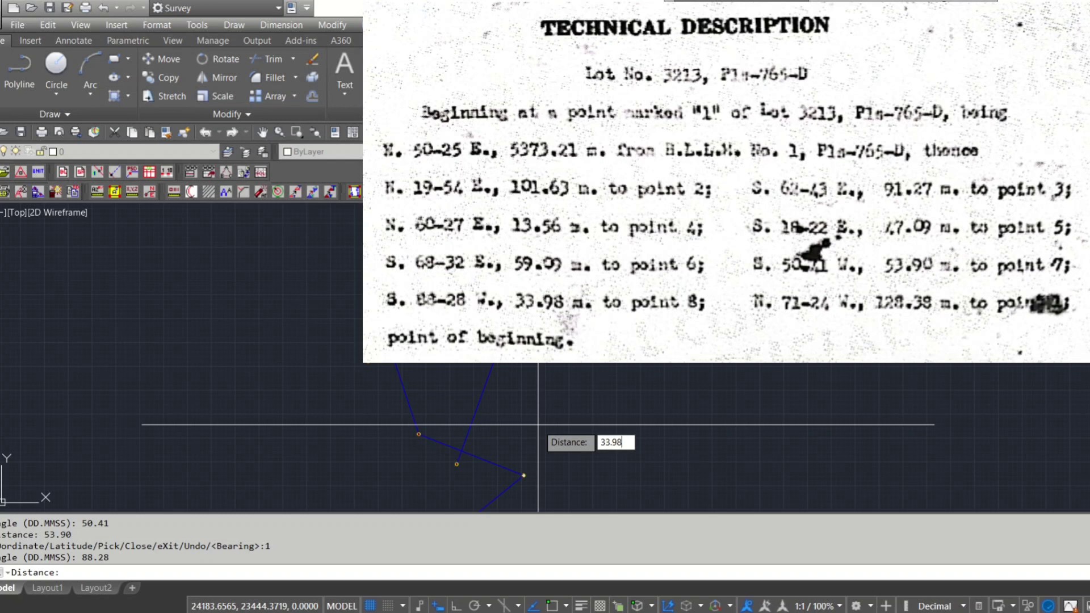
{"action": "key", "text": "Return"}
{"action": "type", "text": "7"}
{"action": "key", "text": "Return"}
{"action": "type", "text": "71.2"}
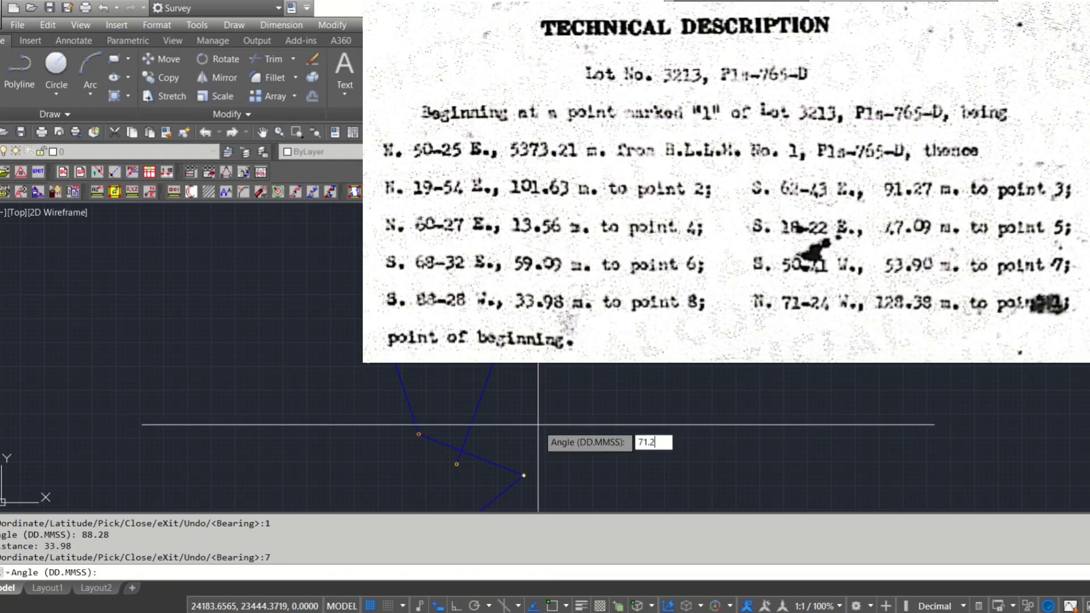
{"action": "key", "text": "Return"}
{"action": "type", "text": "12"}
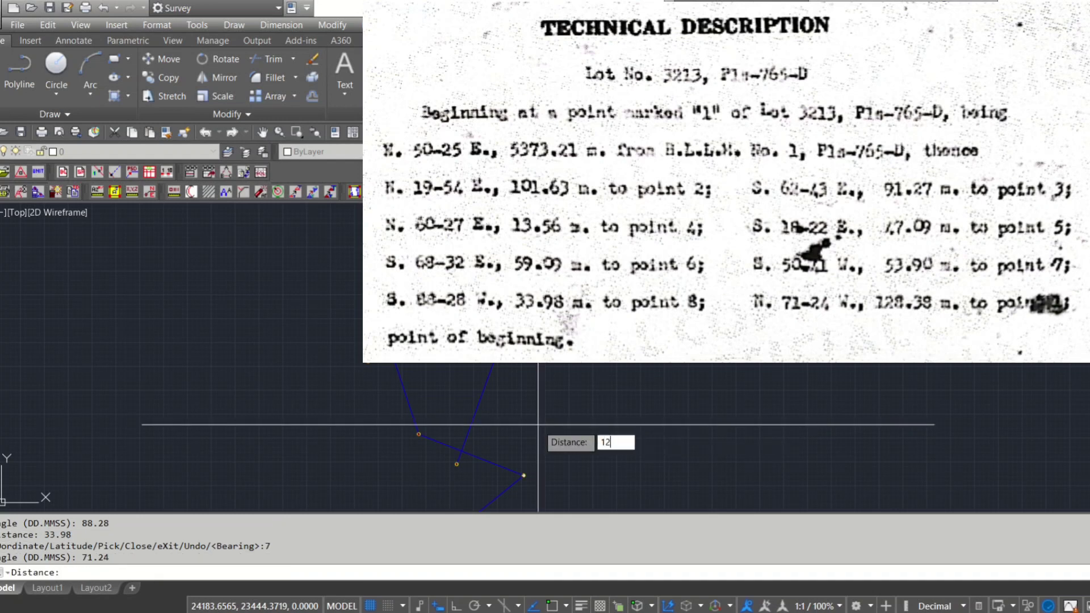
{"action": "type", "text": "8.38"}
{"action": "key", "text": "Return"}
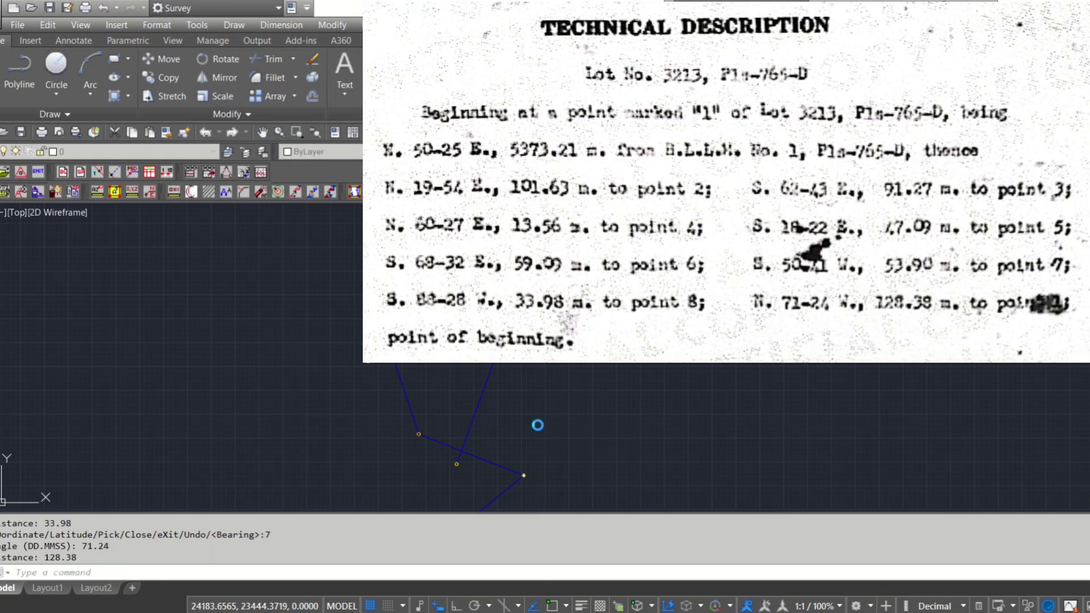
Exit the traverse with X so the lot is labelled LOT3213 A=7778SQ.M.
{"action": "type", "text": "X"}
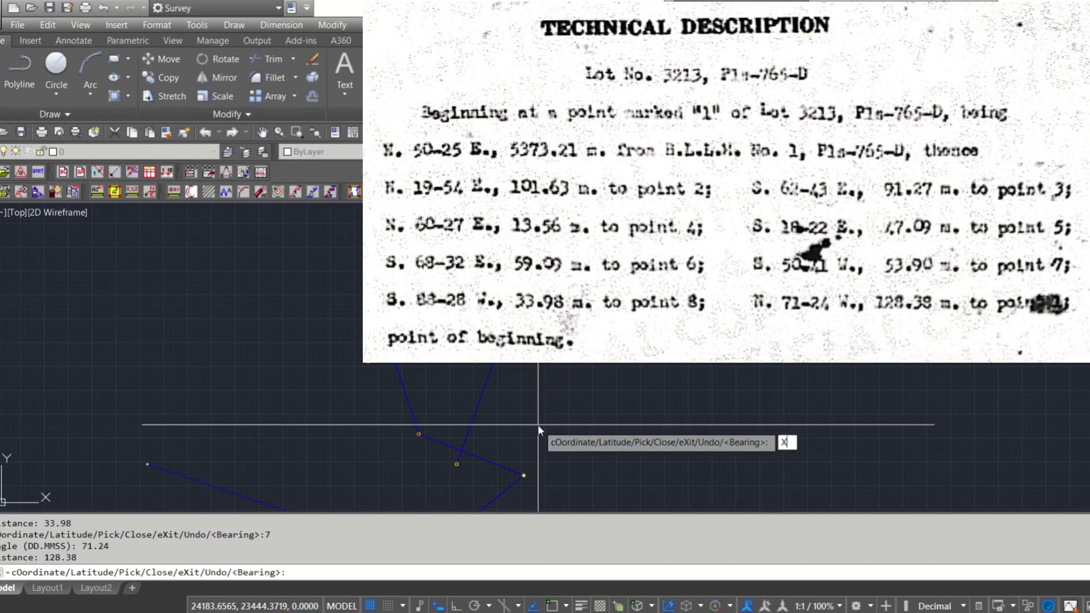
{"action": "key", "text": "Return"}
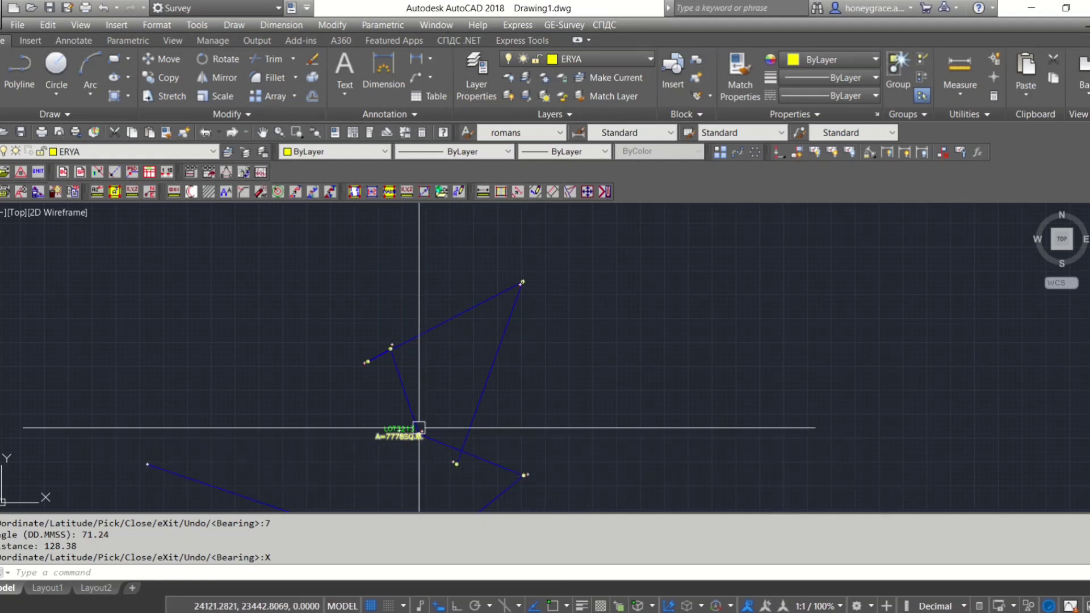
{"action": "scroll", "coordinate": [420, 434], "scroll_direction": "up", "scroll_amount": 5}
{"action": "scroll", "coordinate": [442, 462], "scroll_direction": "down", "scroll_amount": 2}
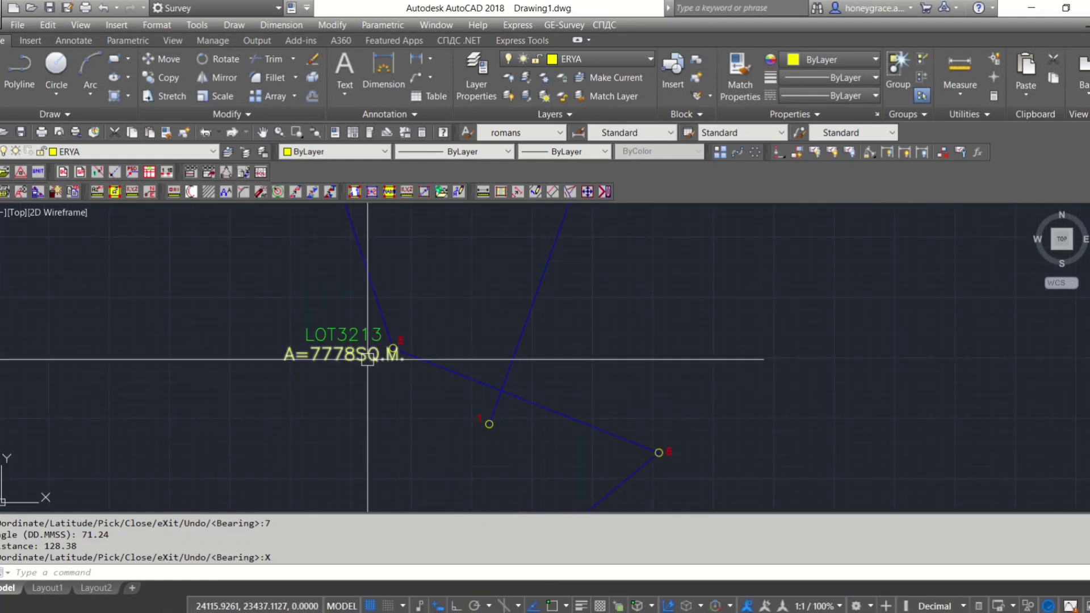
{"action": "scroll", "coordinate": [392, 386], "scroll_direction": "down", "scroll_amount": 2}
Load Lot 3213's stored data with BRWSE by picking the LOT3213 label.
{"action": "type", "text": "BRWSE"}
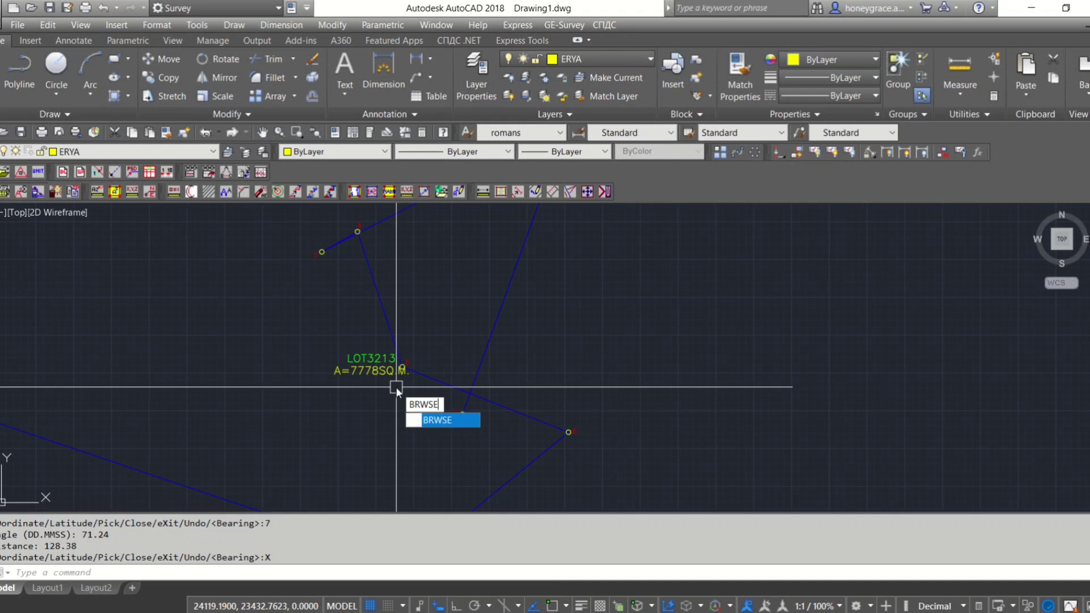
{"action": "key", "text": "Return"}
{"action": "left_click", "coordinate": [375, 364]}
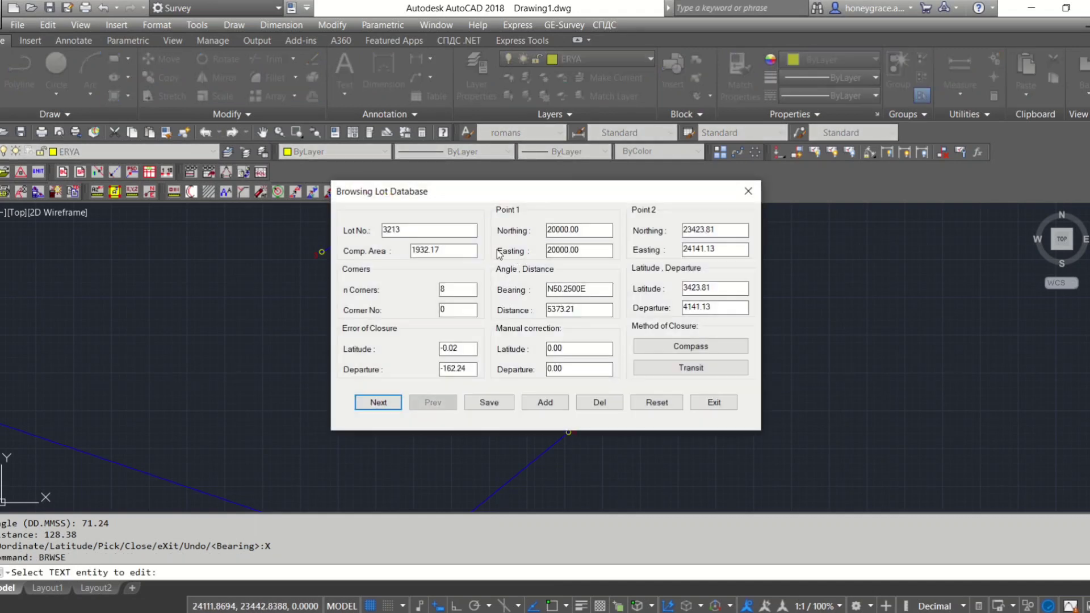
{"action": "mouse_move", "coordinate": [601, 200]}
{"action": "left_mouse_down"}
{"action": "mouse_move", "coordinate": [755, 195]}
{"action": "mouse_move", "coordinate": [806, 151]}
{"action": "left_mouse_up"}
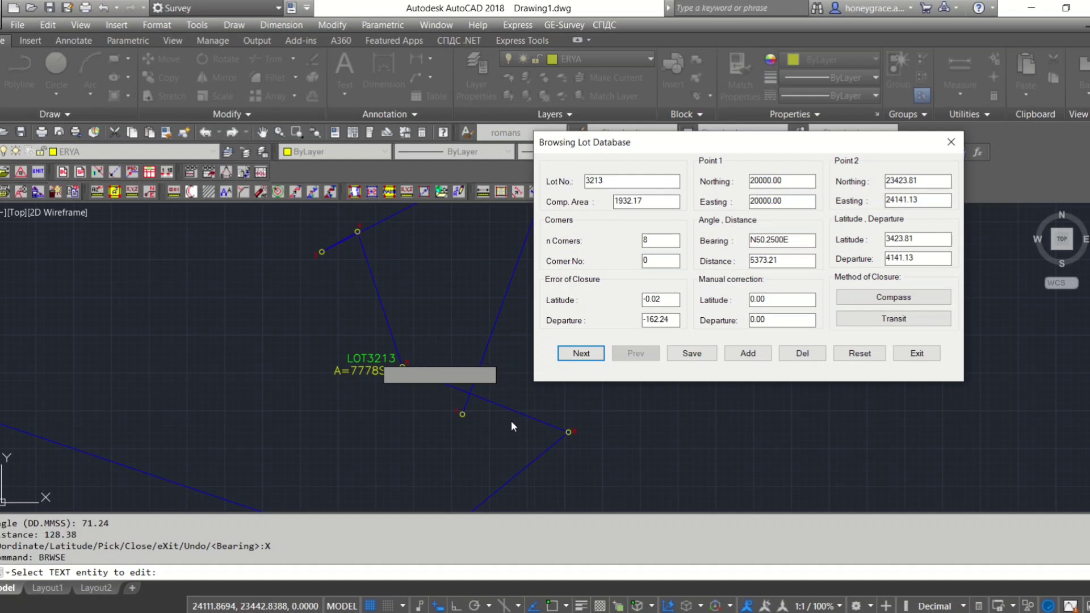
{"action": "mouse_move", "coordinate": [763, 143]}
{"action": "left_mouse_down"}
{"action": "mouse_move", "coordinate": [800, 222]}
{"action": "mouse_move", "coordinate": [828, 250]}
{"action": "left_mouse_up"}
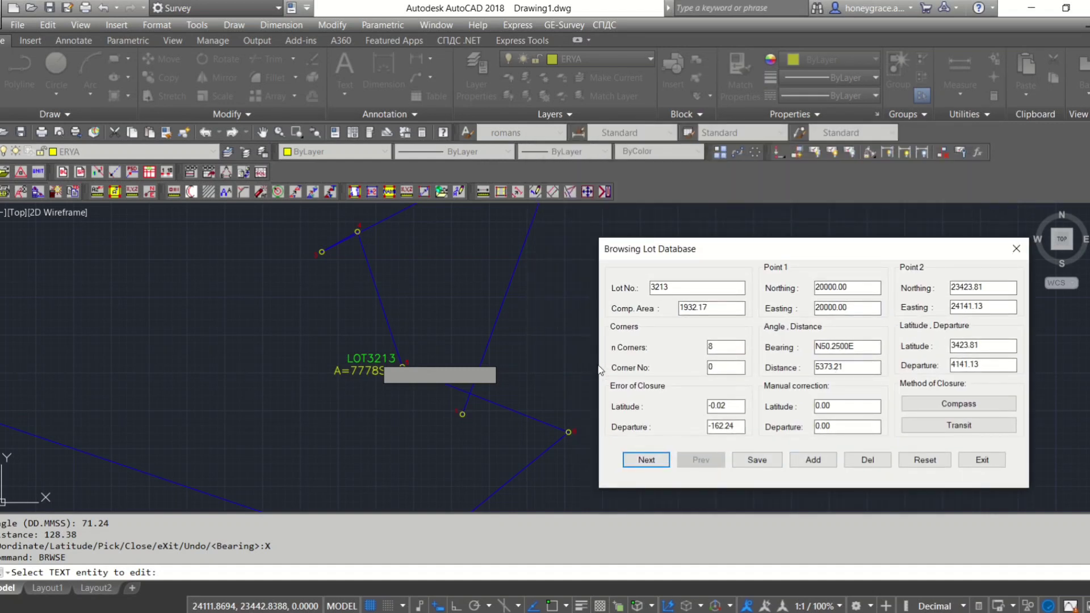
Step to corner 2 and change its bearing from S62.4300W to S62.4300E.
{"action": "left_click", "coordinate": [655, 465]}
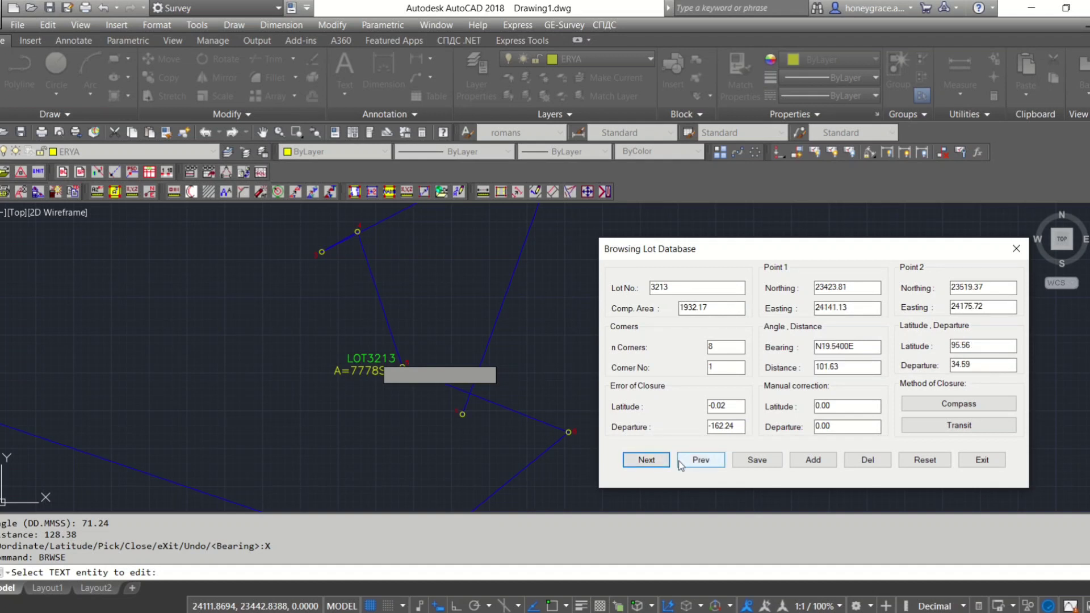
{"action": "left_click", "coordinate": [696, 460]}
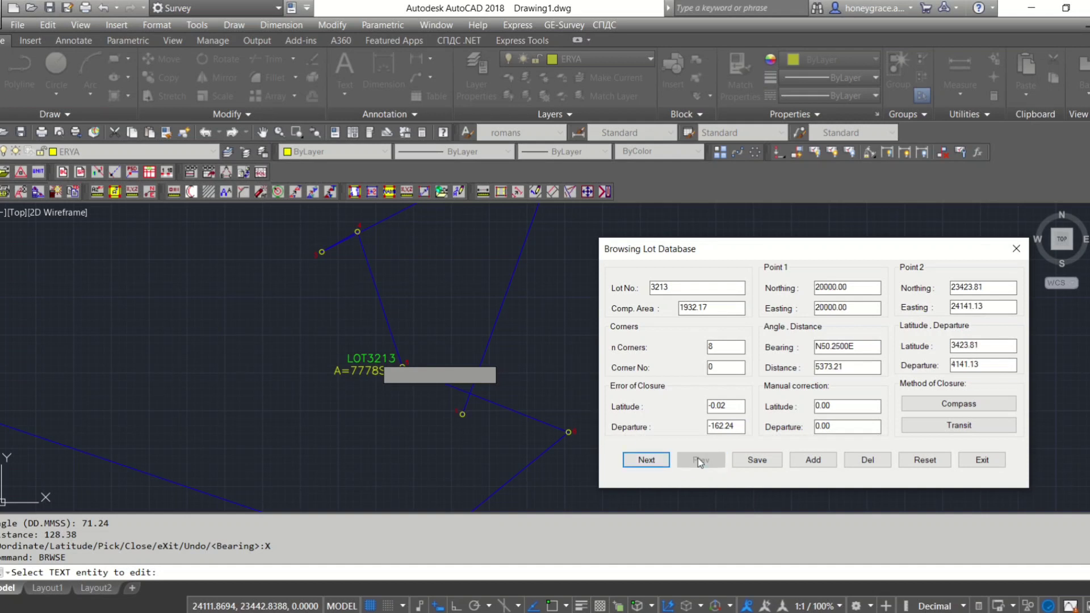
{"action": "left_click", "coordinate": [646, 463]}
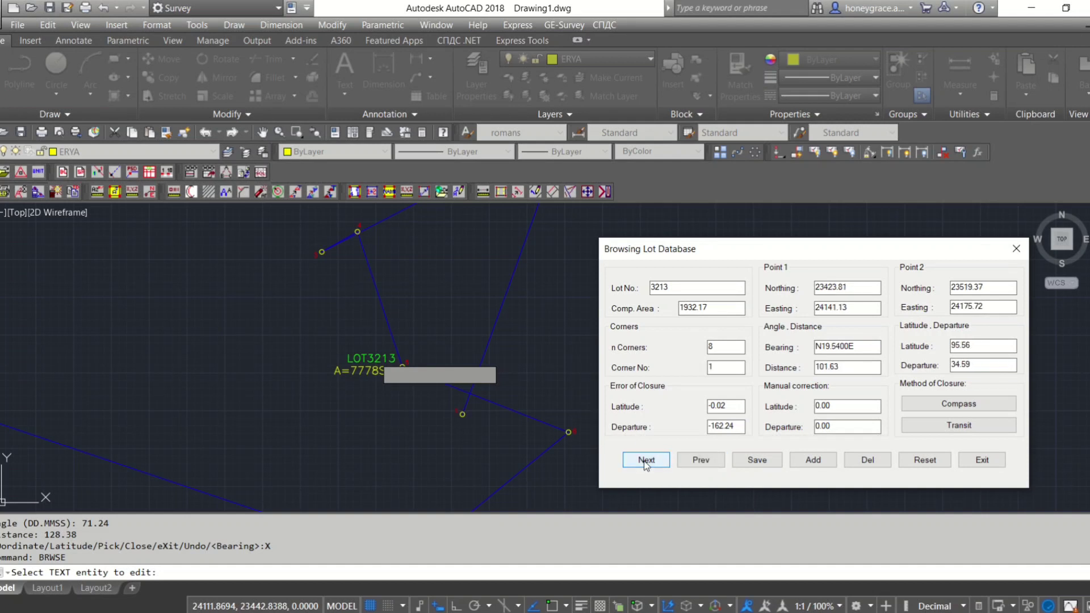
{"action": "left_click", "coordinate": [646, 461]}
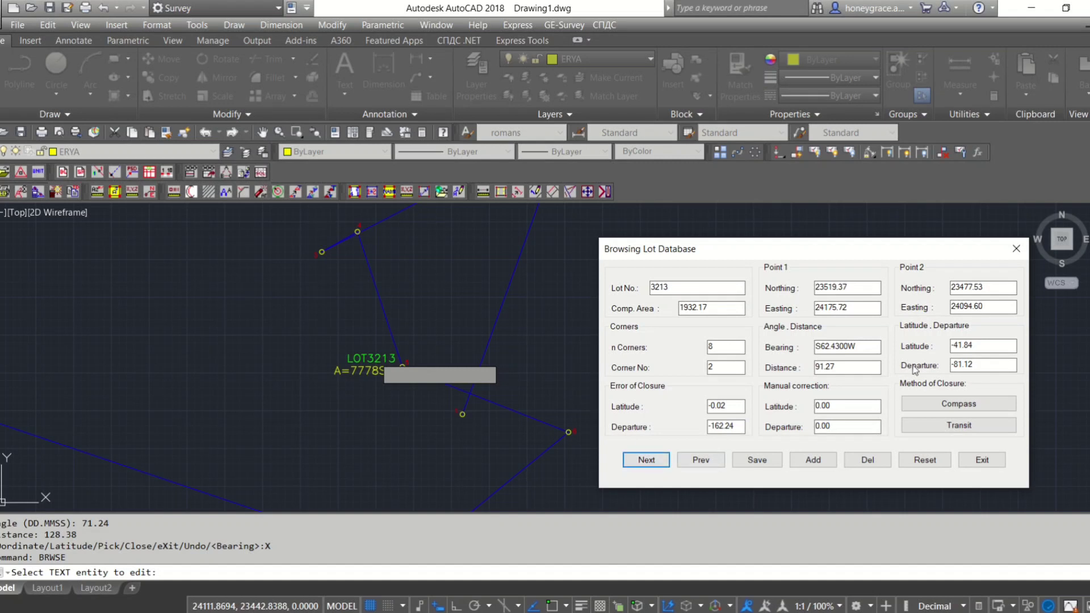
{"action": "left_click", "coordinate": [868, 348]}
{"action": "key", "text": "BackSpace"}
{"action": "type", "text": "E"}
Save the corner 2 correction, close the lot database and zoom in on the redrawn Lot3213 polygon.
{"action": "left_click", "coordinate": [647, 460]}
{"action": "left_click", "coordinate": [769, 461]}
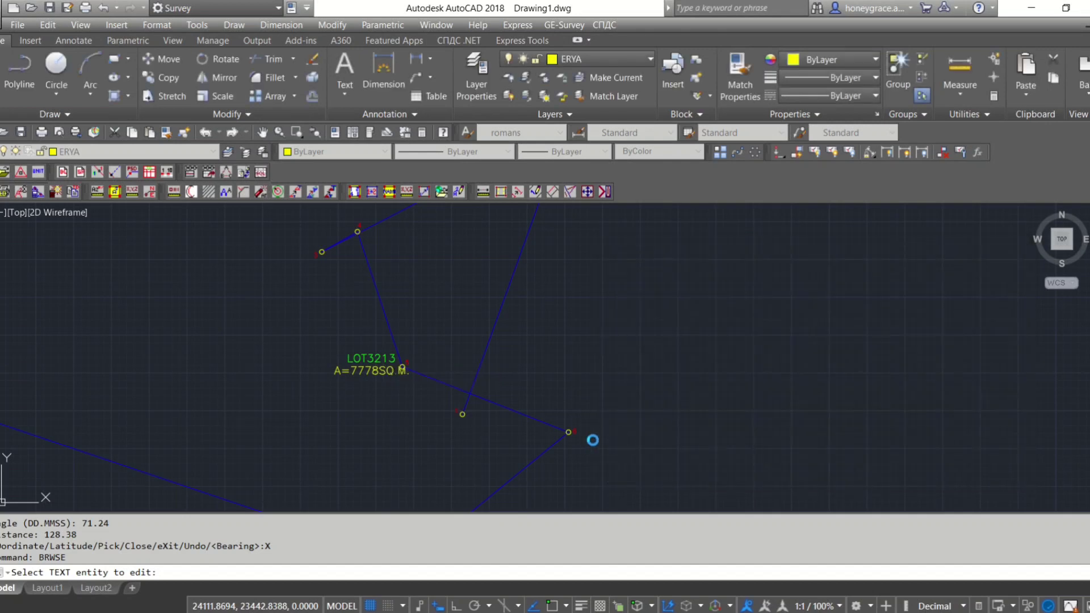
{"action": "scroll", "coordinate": [695, 435], "scroll_direction": "up", "scroll_amount": 2}
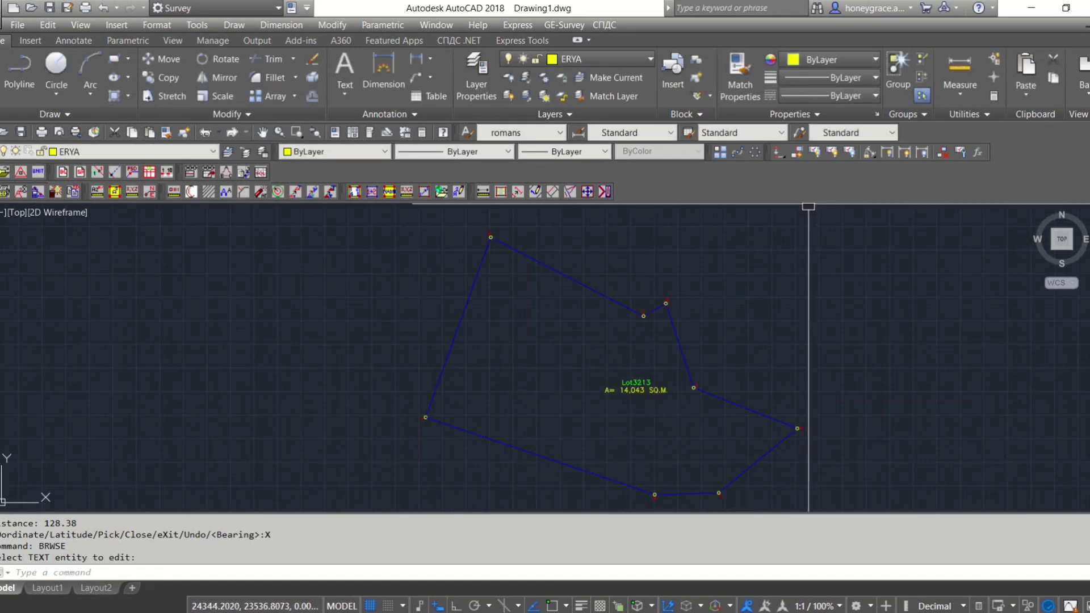
{"action": "scroll", "coordinate": [735, 262], "scroll_direction": "up", "scroll_amount": 2}
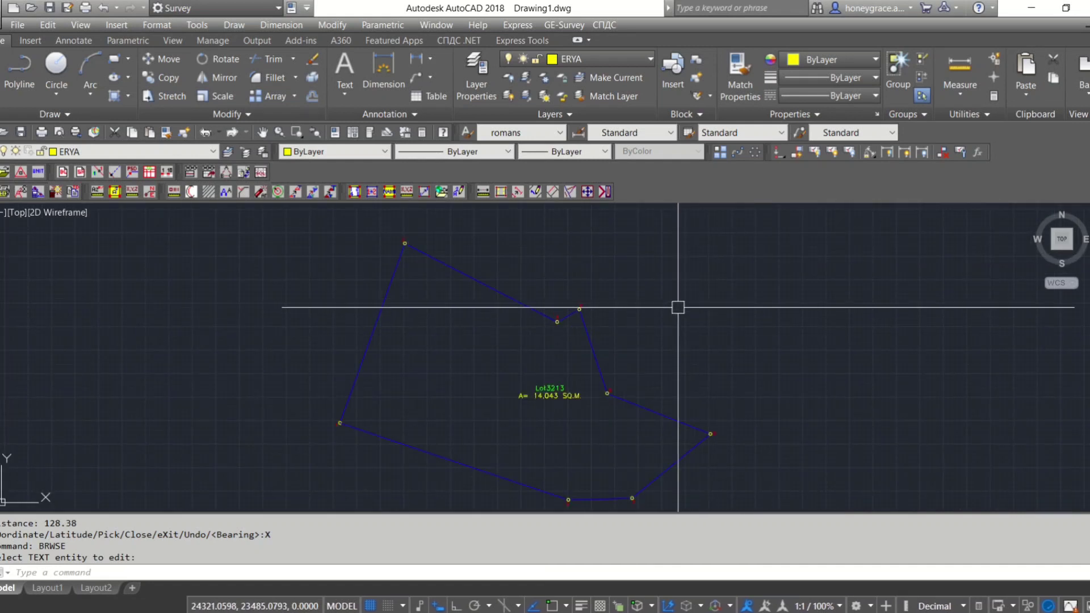
{"action": "middle_click_drag", "start_coordinate": [678, 307], "coordinate": [648, 307]}
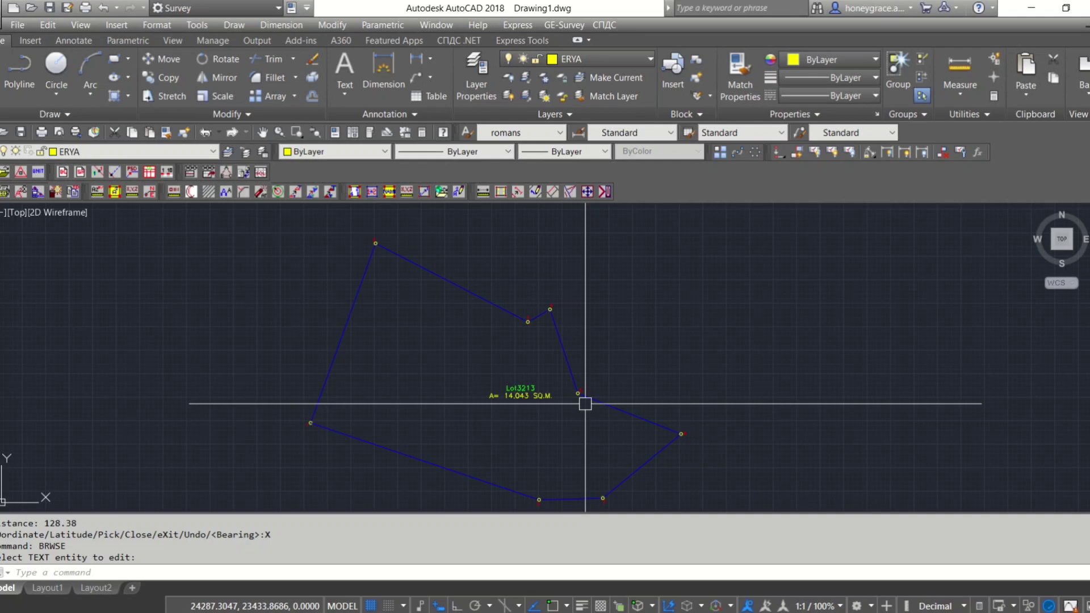
{"action": "middle_click_drag", "start_coordinate": [606, 364], "coordinate": [587, 356]}
{"action": "scroll", "coordinate": [587, 355], "scroll_direction": "up", "scroll_amount": 2}
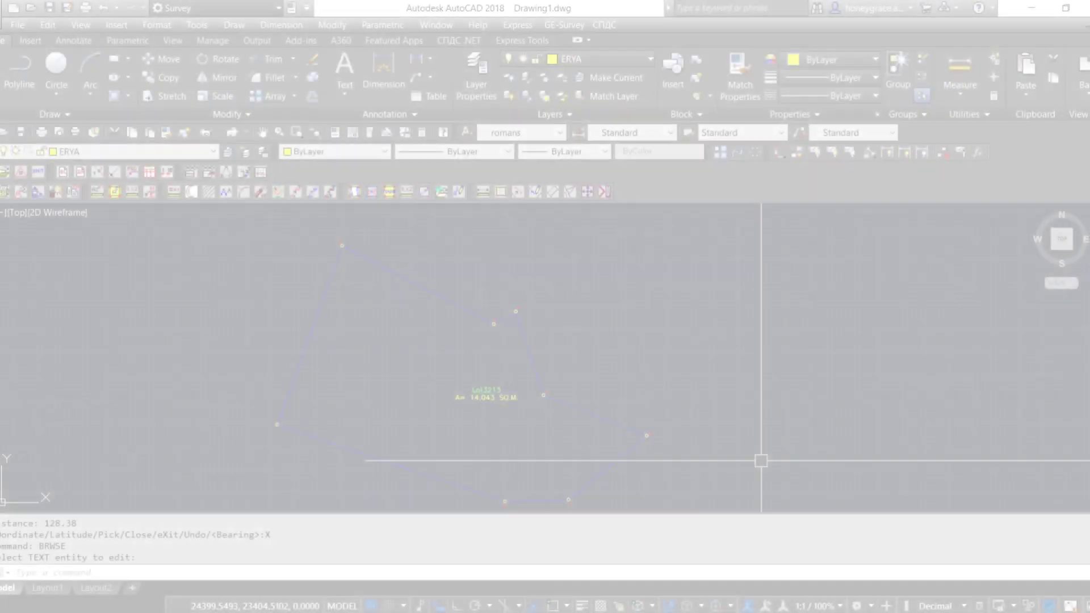
{"action": "middle_click_drag", "start_coordinate": [761, 460], "coordinate": [760, 410]}
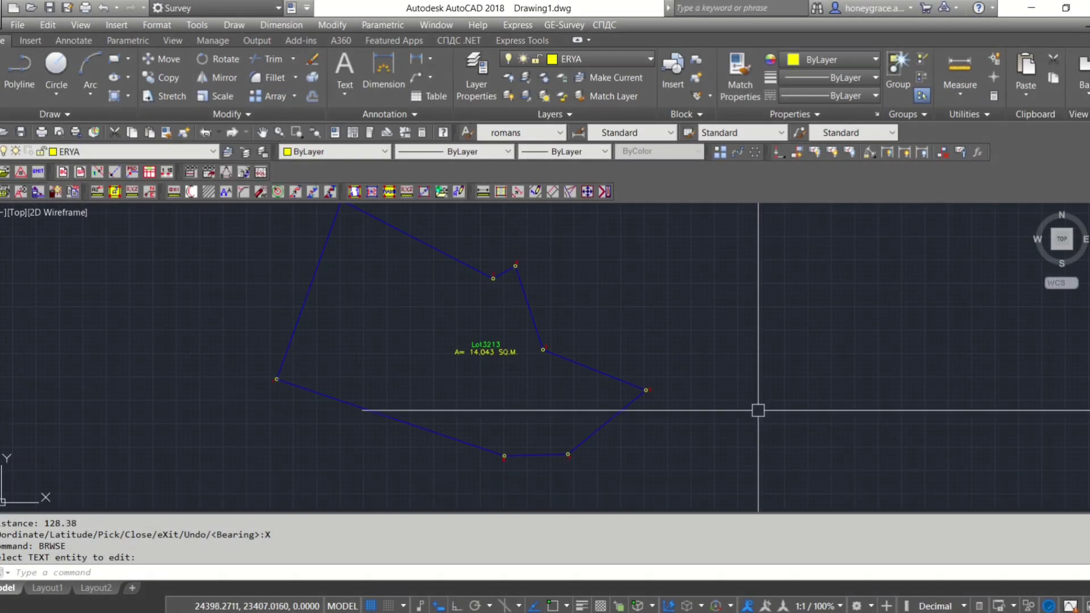
{"action": "scroll", "coordinate": [720, 421], "scroll_direction": "down", "scroll_amount": 2}
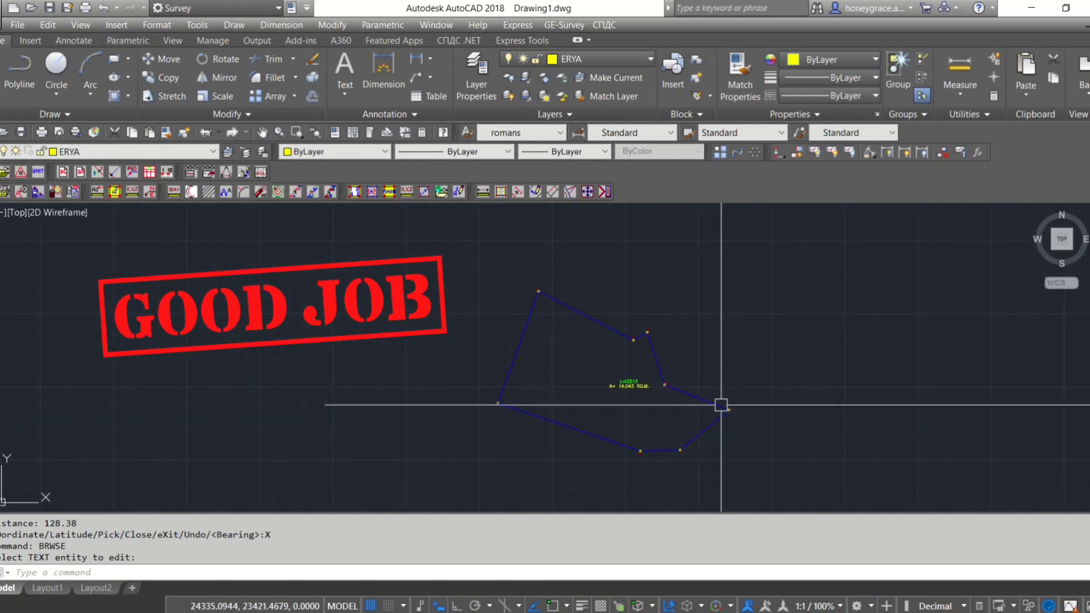
{"action": "scroll", "coordinate": [608, 336], "scroll_direction": "up", "scroll_amount": 2}
{"action": "scroll", "coordinate": [657, 331], "scroll_direction": "up", "scroll_amount": 2}
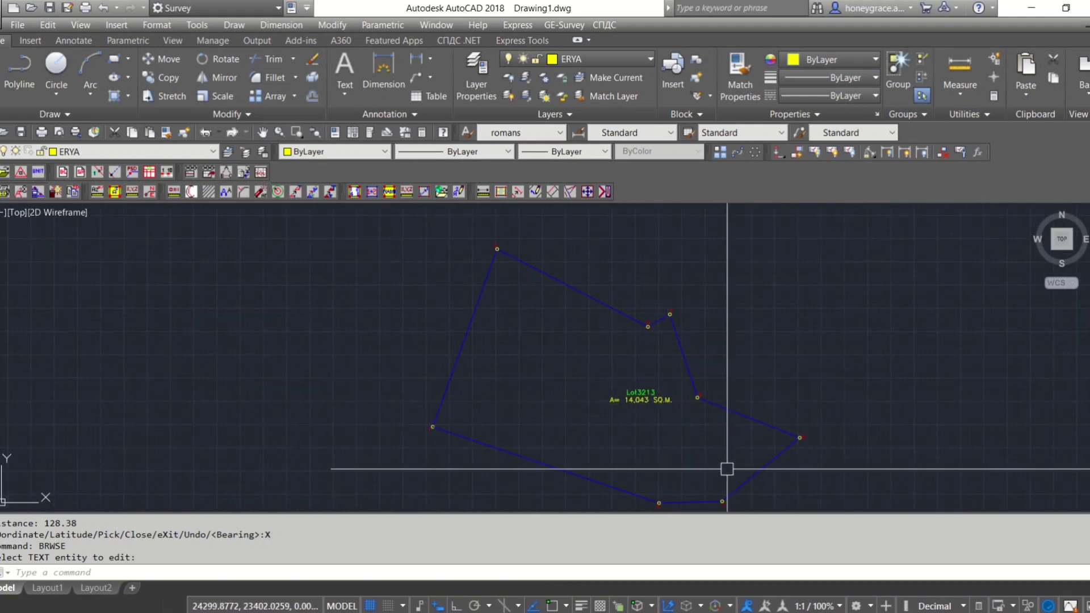
Move the Lot3213 name and area label further left inside the lot.
{"action": "scroll", "coordinate": [662, 423], "scroll_direction": "up", "scroll_amount": 2}
{"action": "type", "text": "m"}
{"action": "key", "text": "Return"}
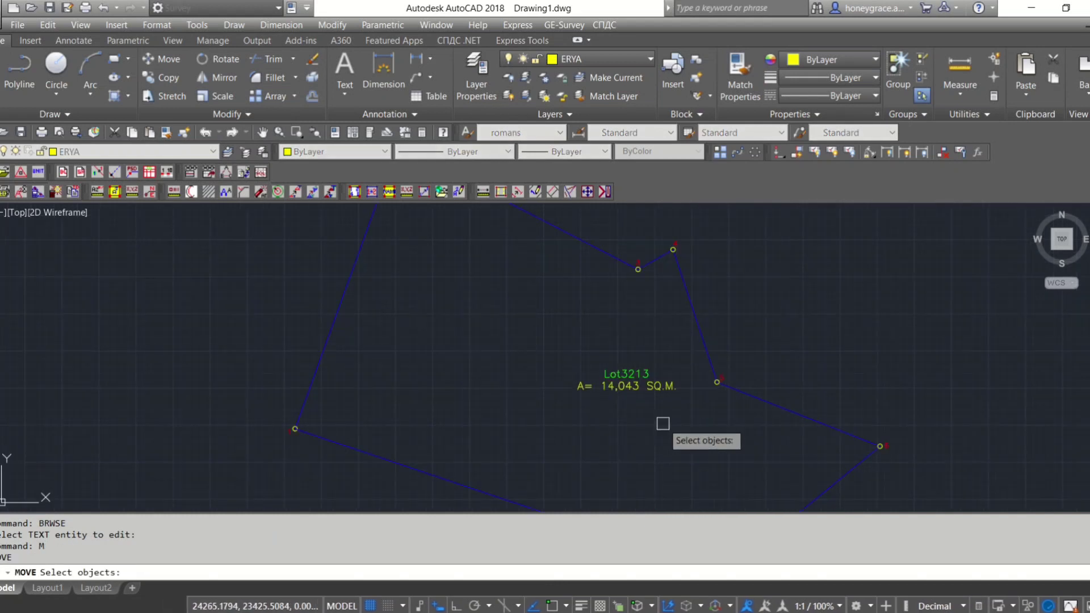
{"action": "left_click", "coordinate": [662, 421]}
{"action": "left_click", "coordinate": [597, 358]}
{"action": "key", "text": "Return"}
{"action": "left_click", "coordinate": [620, 385]}
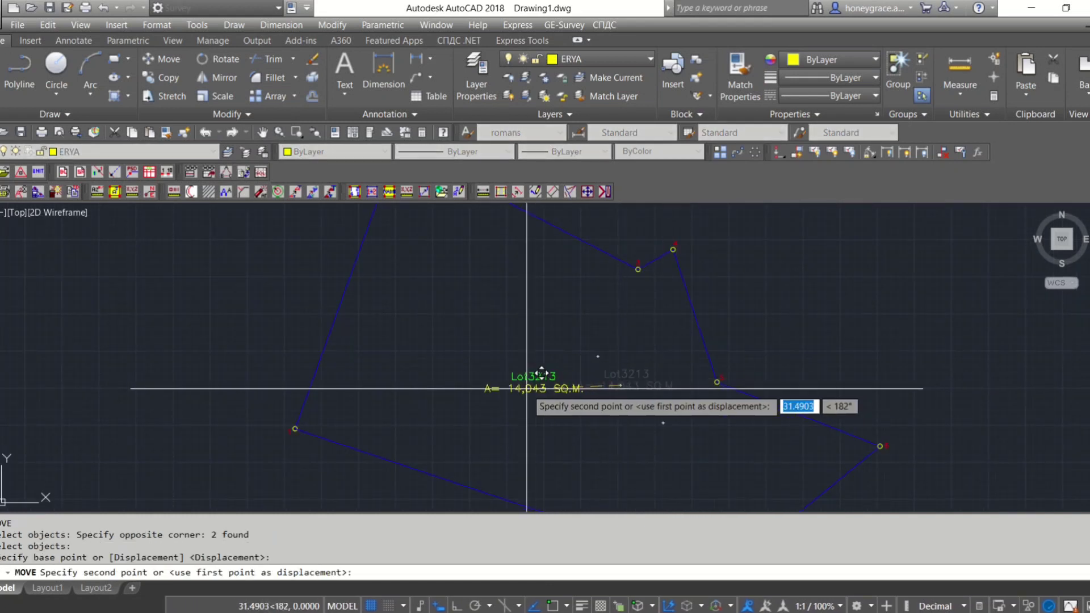
{"action": "scroll", "coordinate": [541, 454], "scroll_direction": "down", "scroll_amount": 2}
{"action": "left_click", "coordinate": [541, 409]}
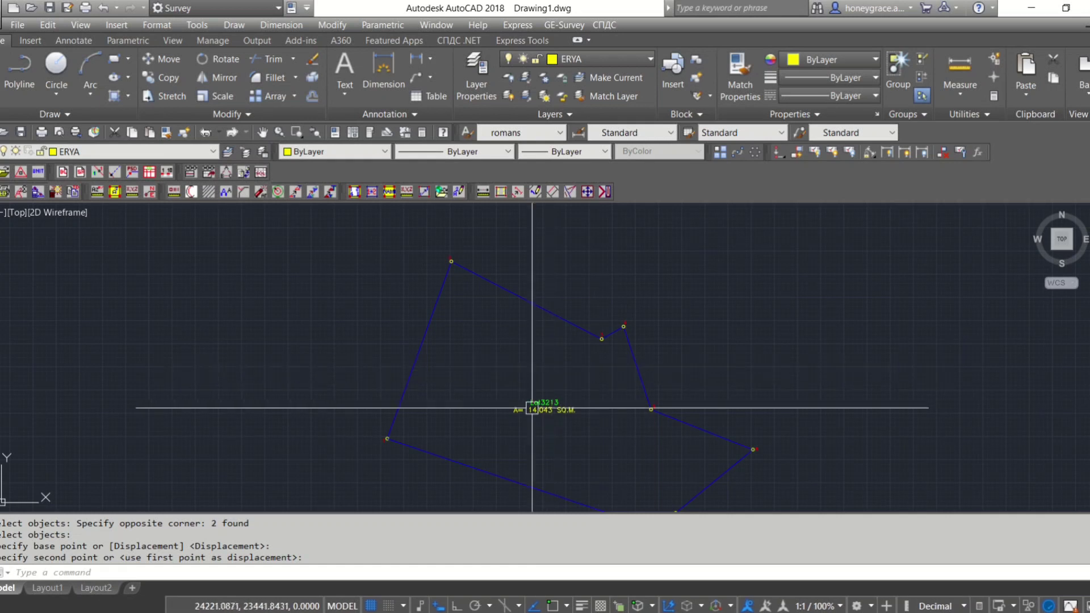
{"action": "scroll", "coordinate": [511, 391], "scroll_direction": "down", "scroll_amount": 2}
{"action": "middle_click_drag", "start_coordinate": [561, 374], "coordinate": [541, 381]}
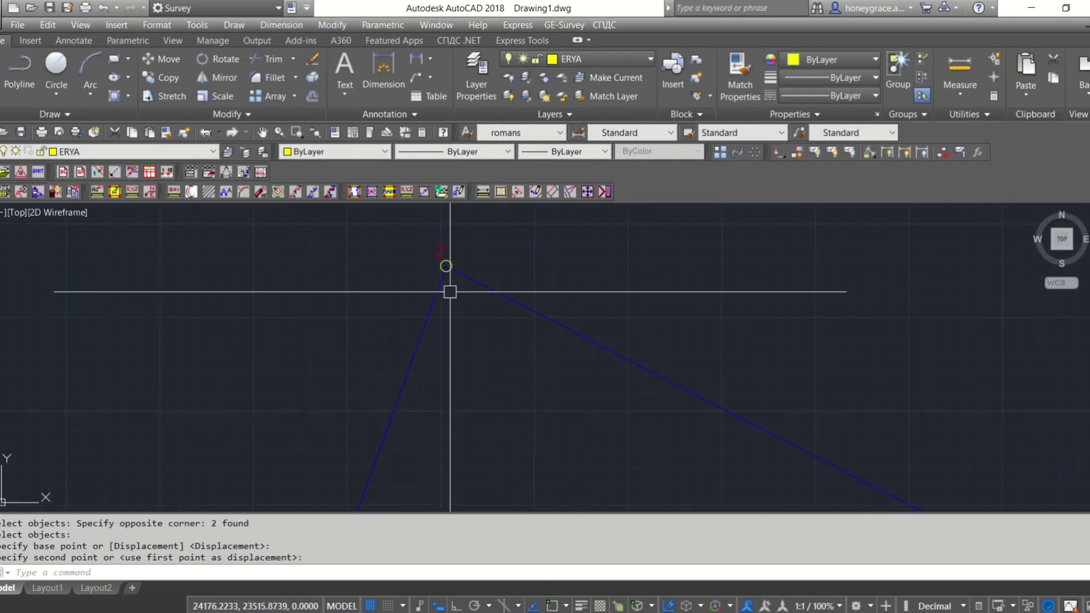
Select all eight corner markers with Select Similar and erase them.
{"action": "left_click", "coordinate": [444, 259]}
{"action": "left_click", "coordinate": [444, 259]}
{"action": "right_click", "coordinate": [446, 265]}
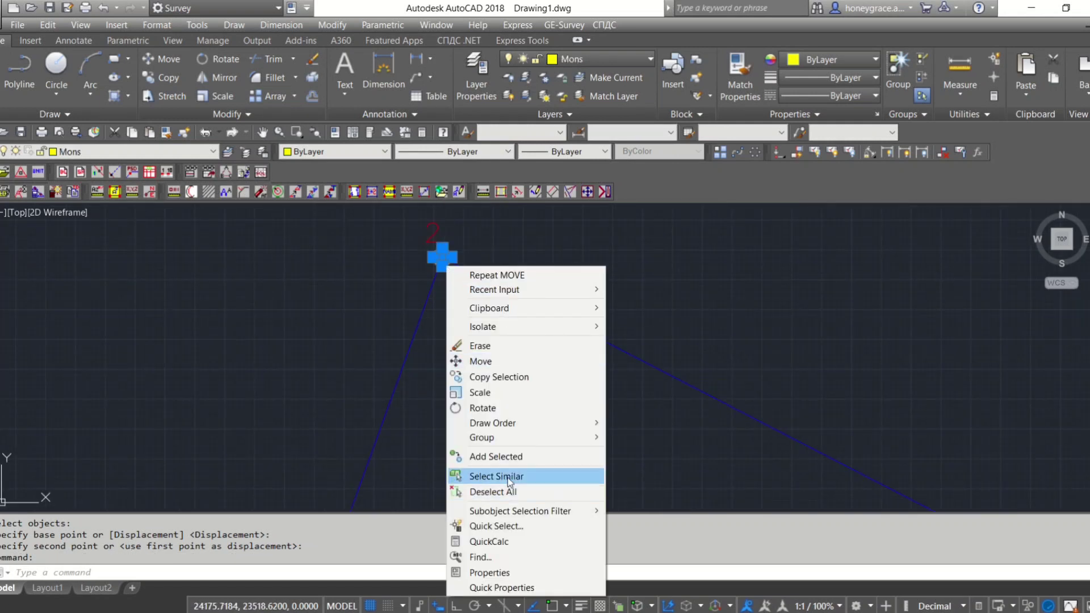
{"action": "left_click", "coordinate": [523, 479]}
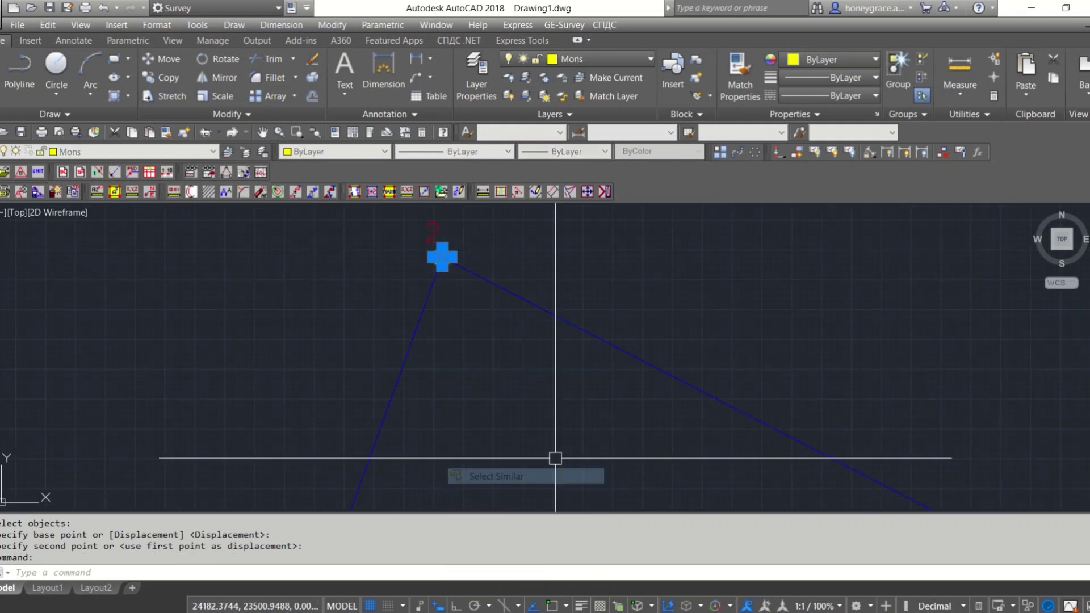
{"action": "scroll", "coordinate": [462, 324], "scroll_direction": "down", "scroll_amount": 2}
{"action": "scroll", "coordinate": [509, 324], "scroll_direction": "down", "scroll_amount": 2}
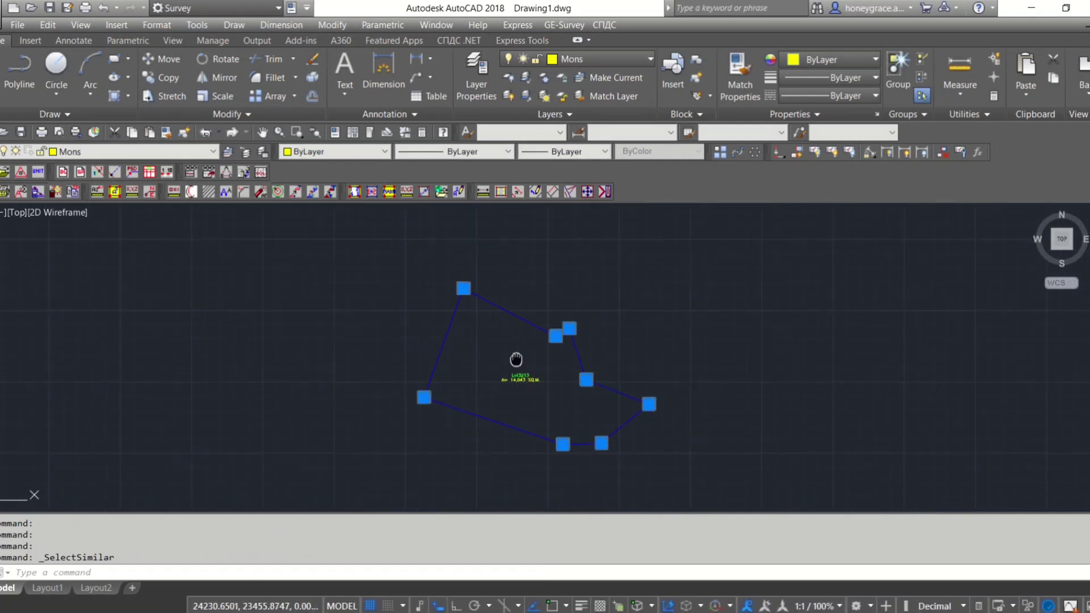
{"action": "type", "text": "e"}
{"action": "key", "text": "Return"}
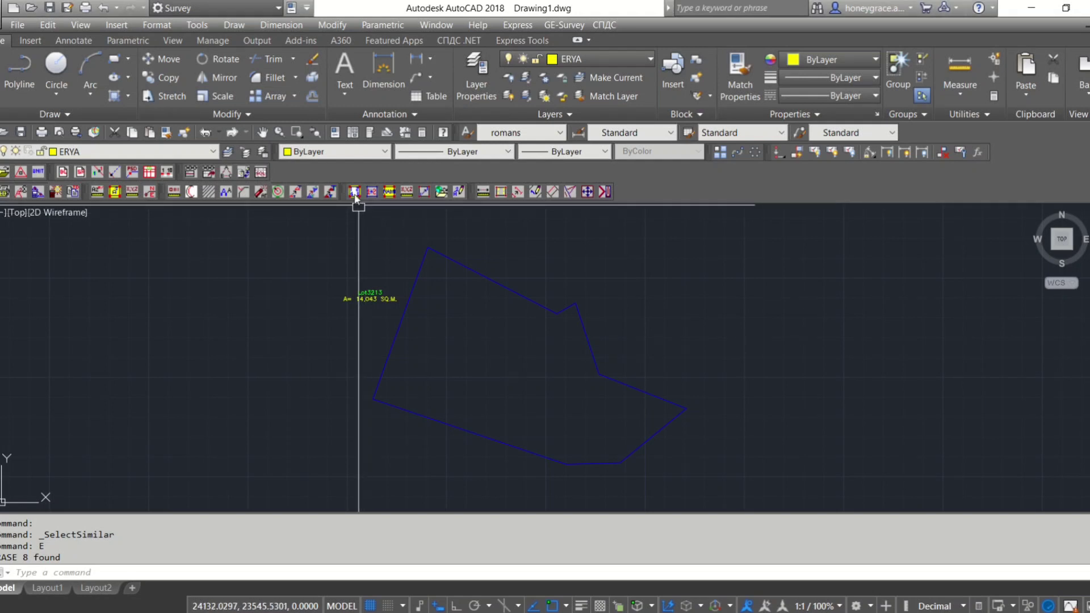
Collect the boundary as Block 1, Lot 1 by picking near corner 1, giving 14041.83 Sq. Mts.
{"action": "left_click", "coordinate": [354, 192]}
{"action": "type", "text": "B"}
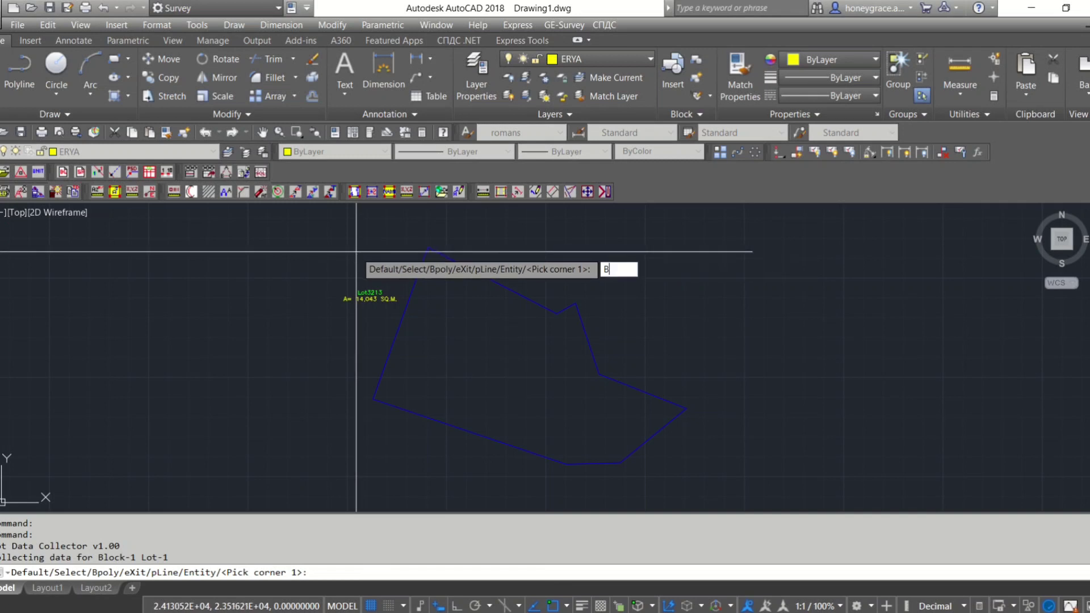
{"action": "key", "text": "Return"}
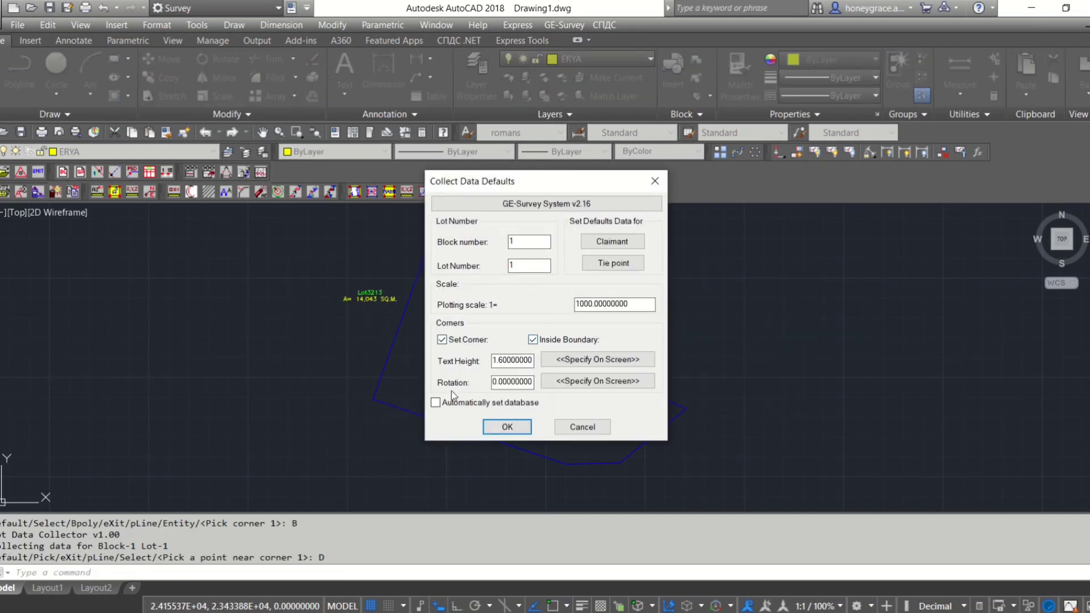
{"action": "left_click", "coordinate": [486, 434]}
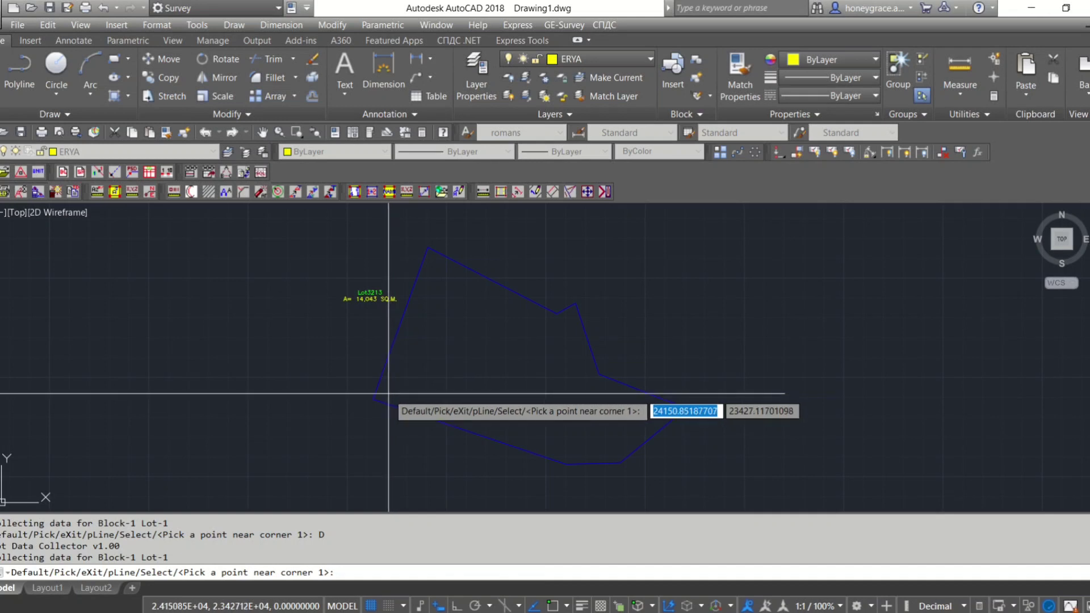
{"action": "left_click", "coordinate": [388, 392]}
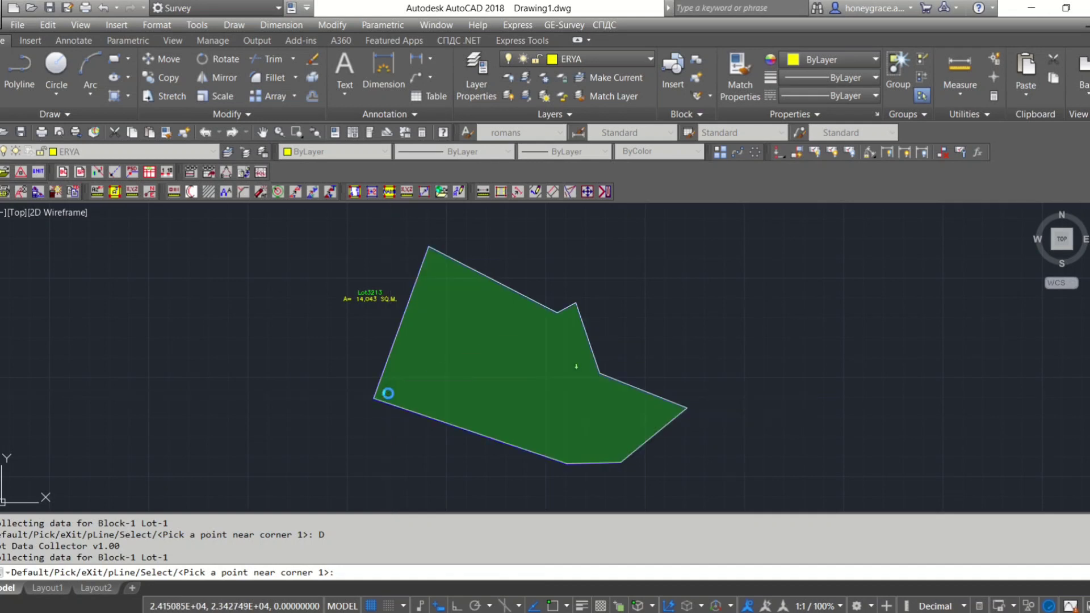
{"action": "type", "text": "X"}
{"action": "key", "text": "Return"}
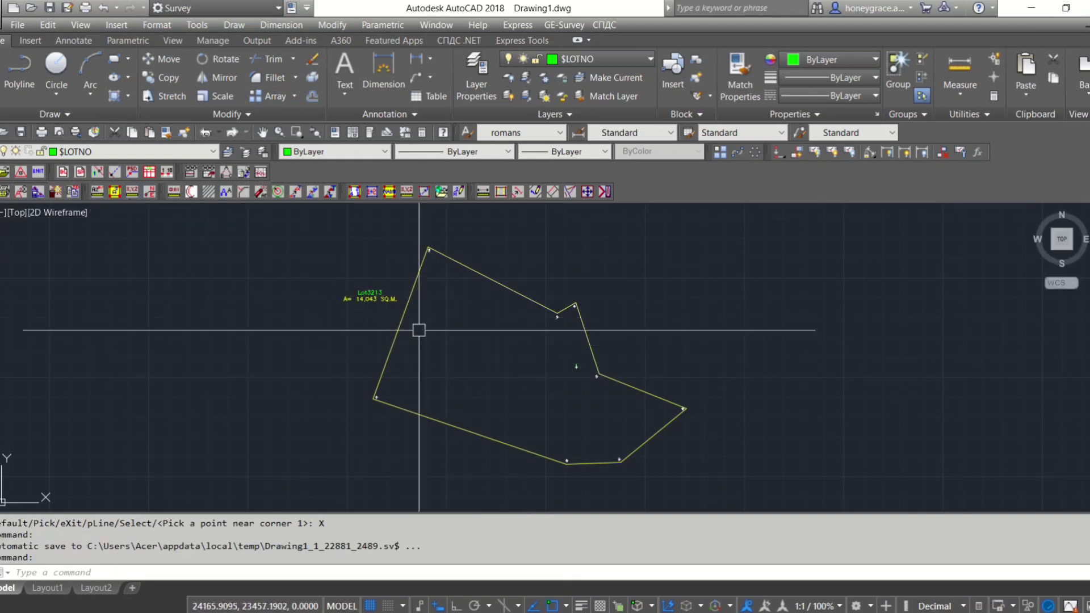
Erase the old Lot3213 area text from inside the lot.
{"action": "scroll", "coordinate": [360, 376], "scroll_direction": "down", "scroll_amount": 3}
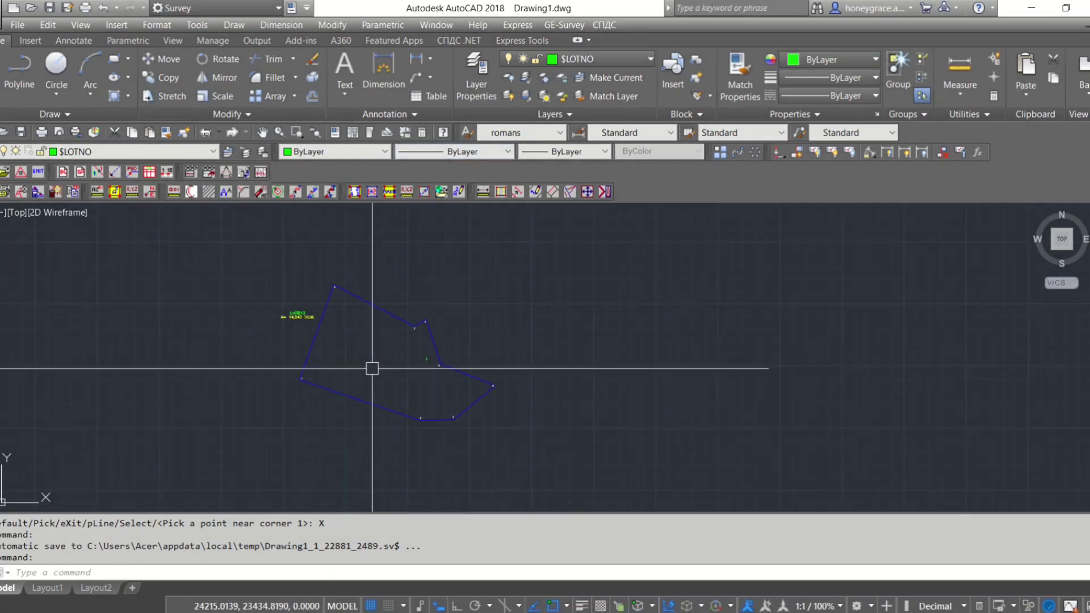
{"action": "type", "text": "e"}
{"action": "key", "text": "Return"}
{"action": "left_click", "coordinate": [304, 317]}
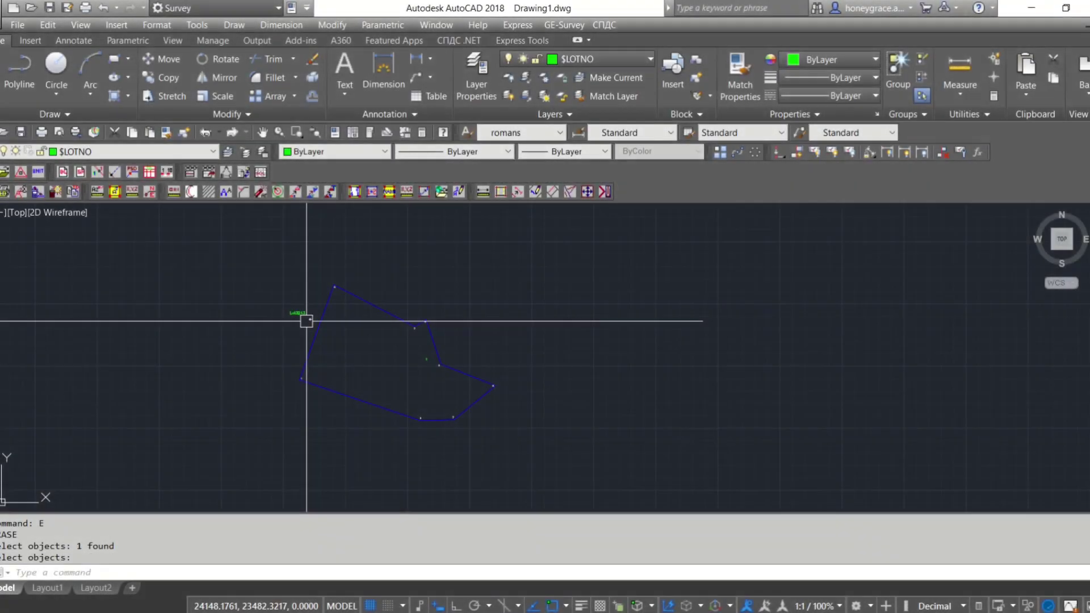
{"action": "middle_click_drag", "start_coordinate": [421, 368], "coordinate": [433, 368]}
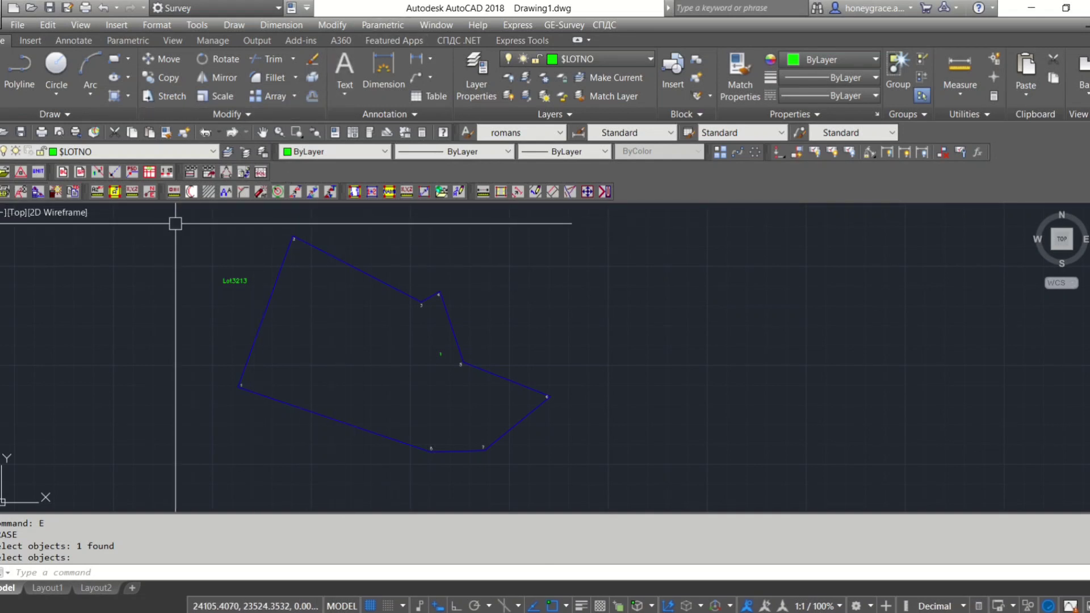
Label the lot's area as A=14,042SQ.M. with the GE-Survey area command.
{"action": "left_click", "coordinate": [424, 191]}
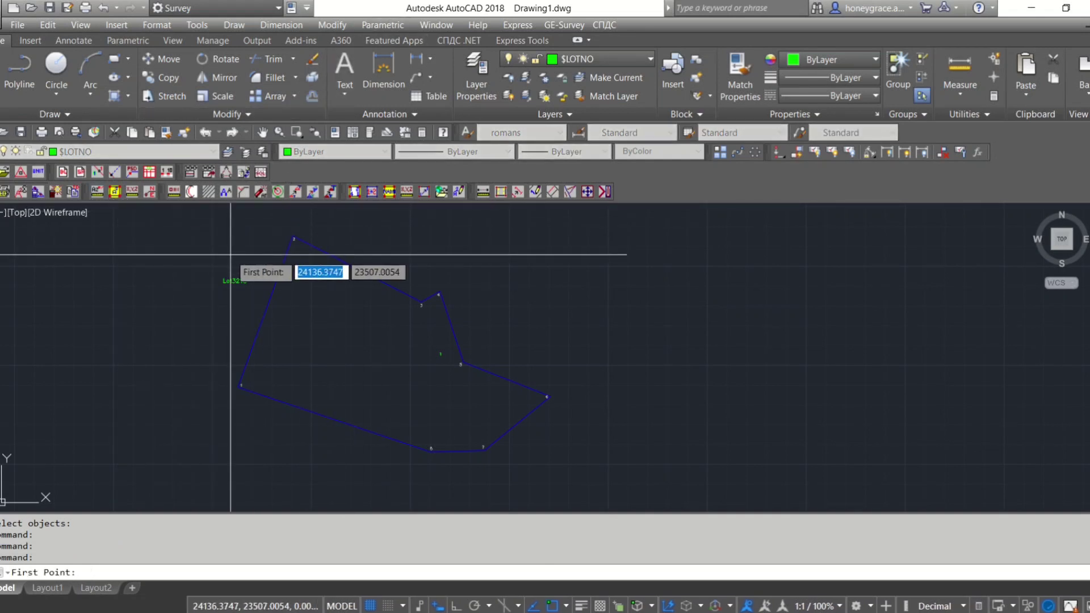
{"action": "key", "text": "Escape"}
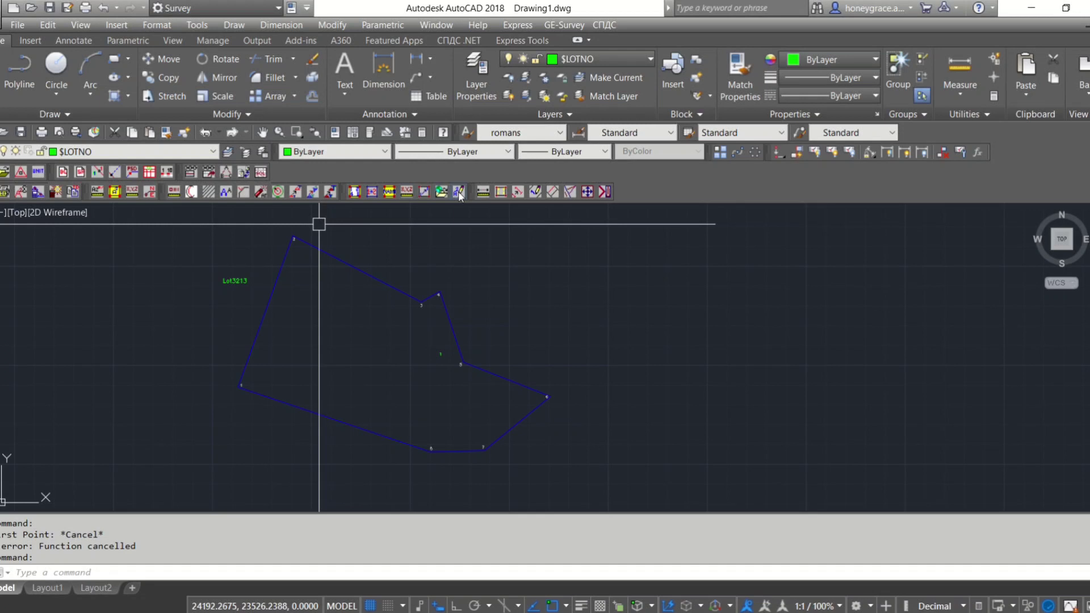
{"action": "left_click", "coordinate": [459, 193]}
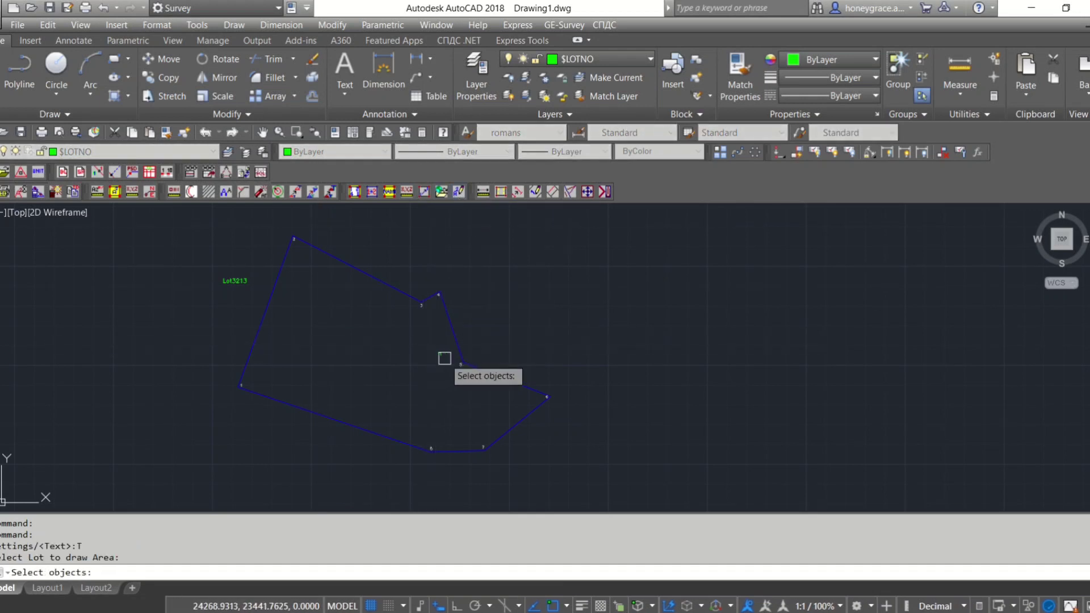
{"action": "key", "text": "Return"}
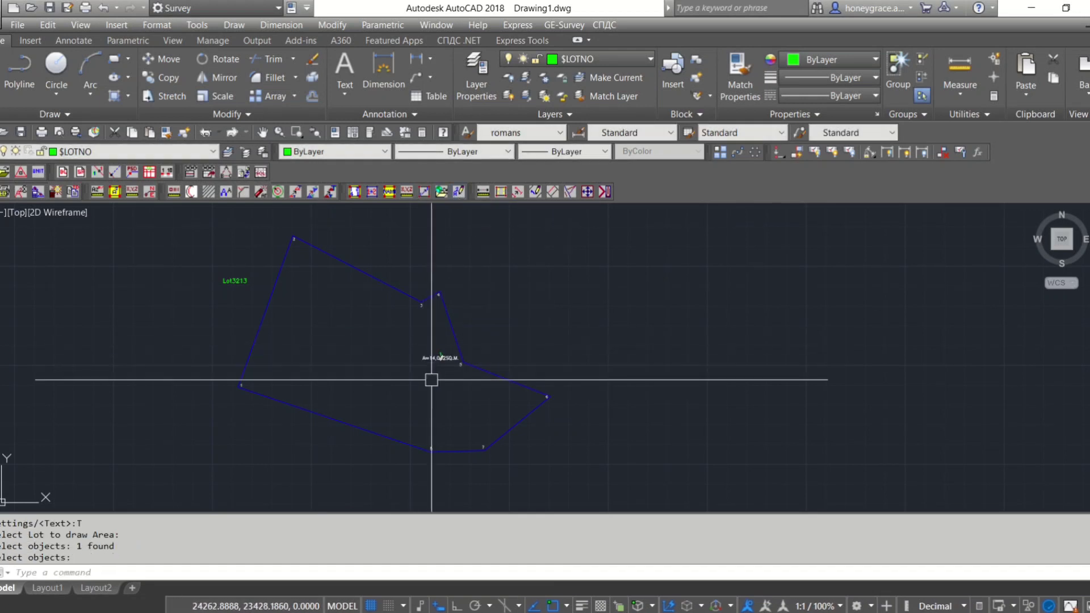
Move the new A=14,042SQ.M. area label slightly within the lot boundary.
{"action": "scroll", "coordinate": [430, 375], "scroll_direction": "up", "scroll_amount": 5}
{"action": "type", "text": "m"}
{"action": "key", "text": "Return"}
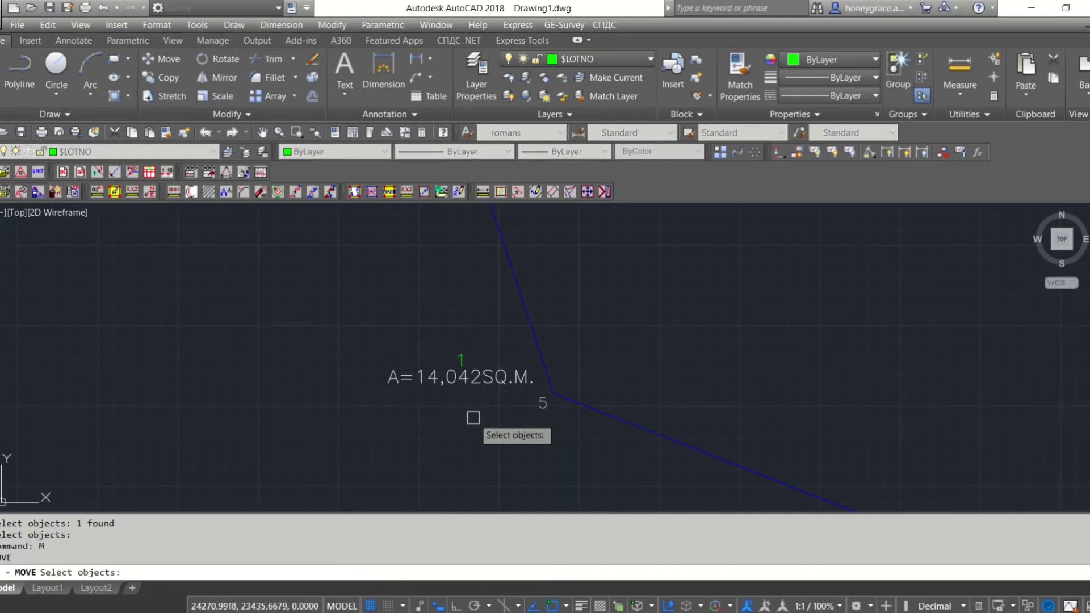
{"action": "left_click", "coordinate": [463, 392]}
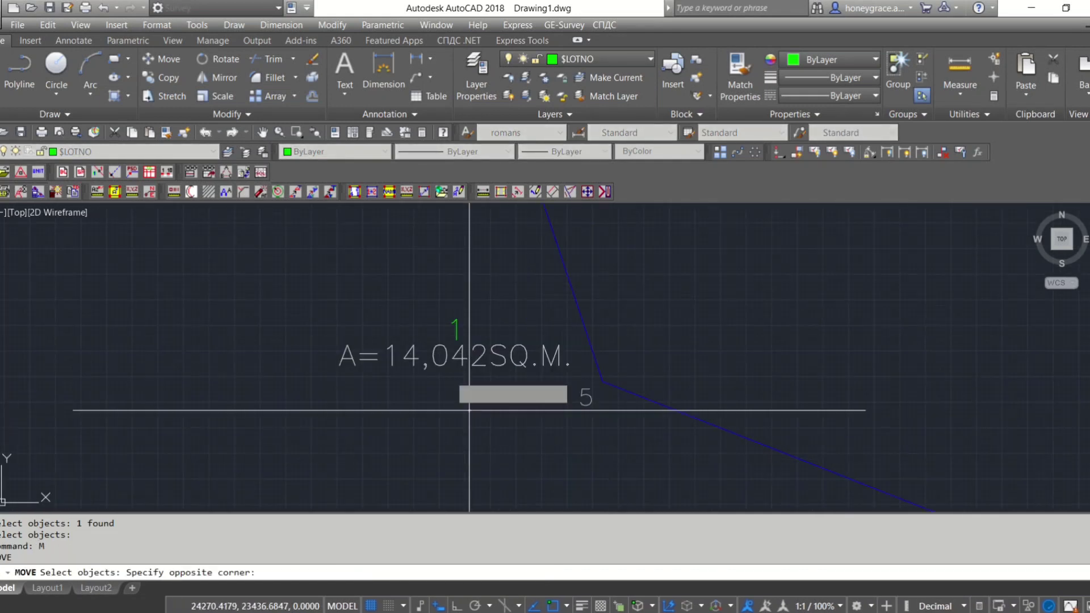
{"action": "left_click", "coordinate": [426, 323]}
{"action": "key", "text": "Return"}
{"action": "left_click", "coordinate": [553, 392]}
{"action": "scroll", "coordinate": [402, 384], "scroll_direction": "down", "scroll_amount": 5}
{"action": "scroll", "coordinate": [479, 397], "scroll_direction": "down", "scroll_amount": 3}
{"action": "scroll", "coordinate": [479, 398], "scroll_direction": "down", "scroll_amount": 3}
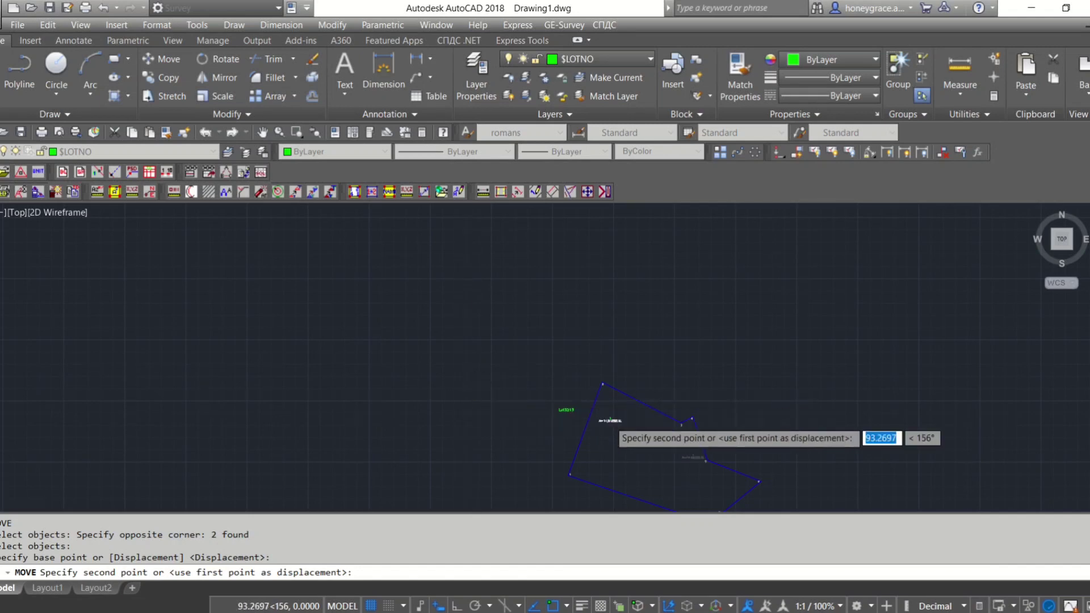
{"action": "scroll", "coordinate": [567, 409], "scroll_direction": "up", "scroll_amount": 5}
{"action": "key", "text": "Escape"}
Process the Lot3213 survey data from its lot number label.
{"action": "left_click", "coordinate": [564, 25]}
{"action": "mouse_move", "coordinate": [588, 116]}
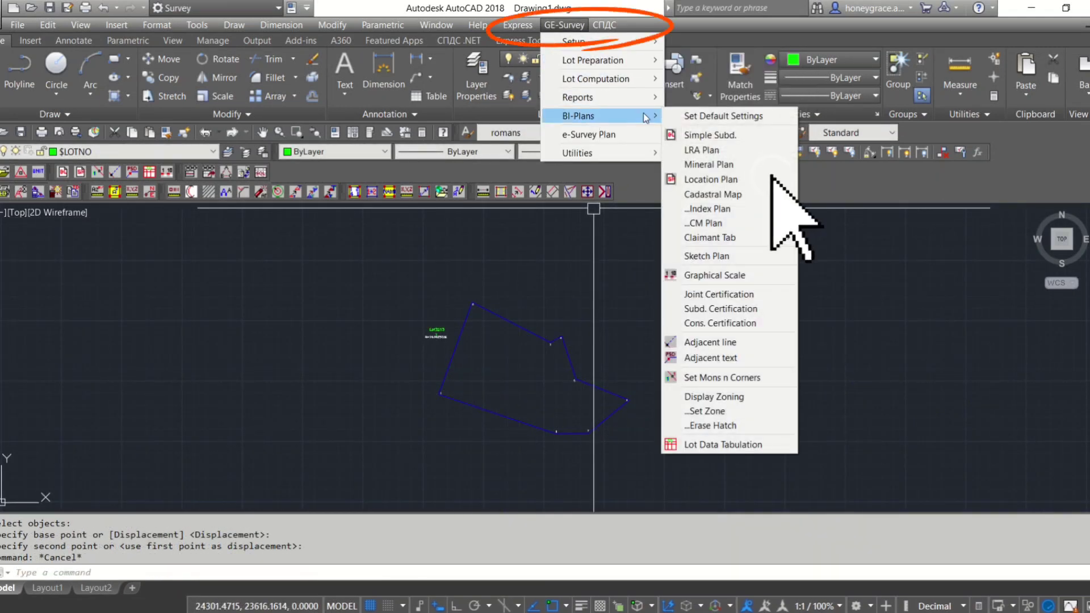
{"action": "left_click", "coordinate": [710, 179]}
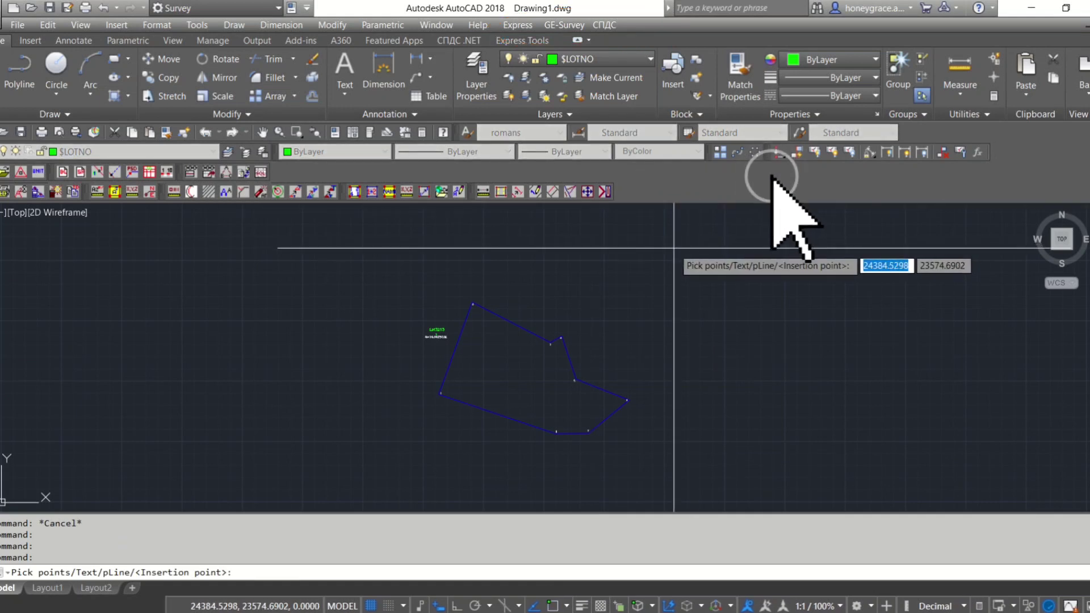
{"action": "key", "text": "Escape"}
{"action": "key", "text": "Escape"}
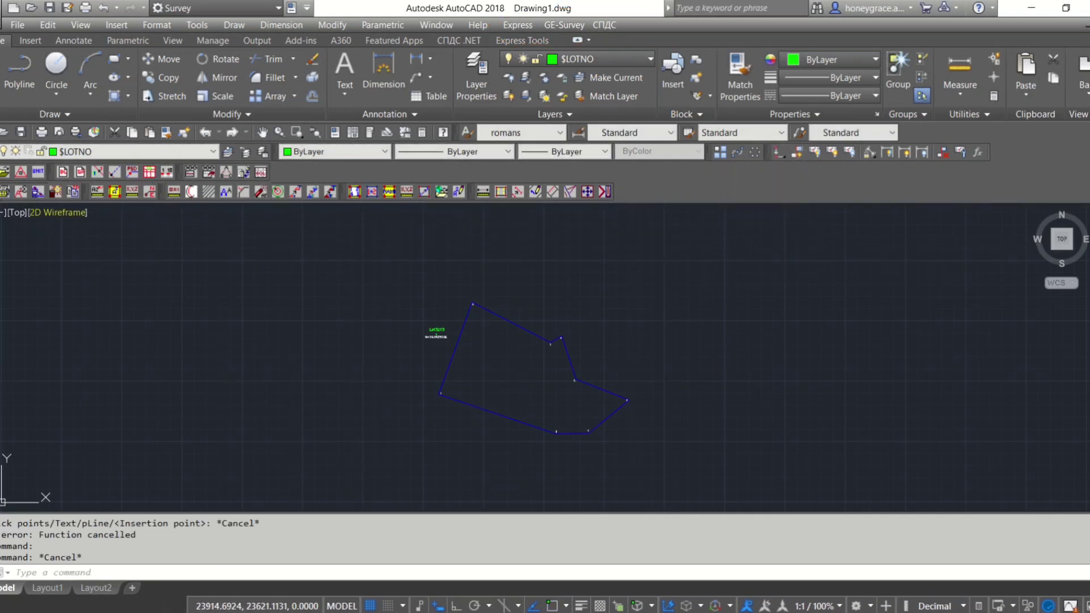
{"action": "key", "text": "Return"}
{"action": "left_click", "coordinate": [409, 329]}
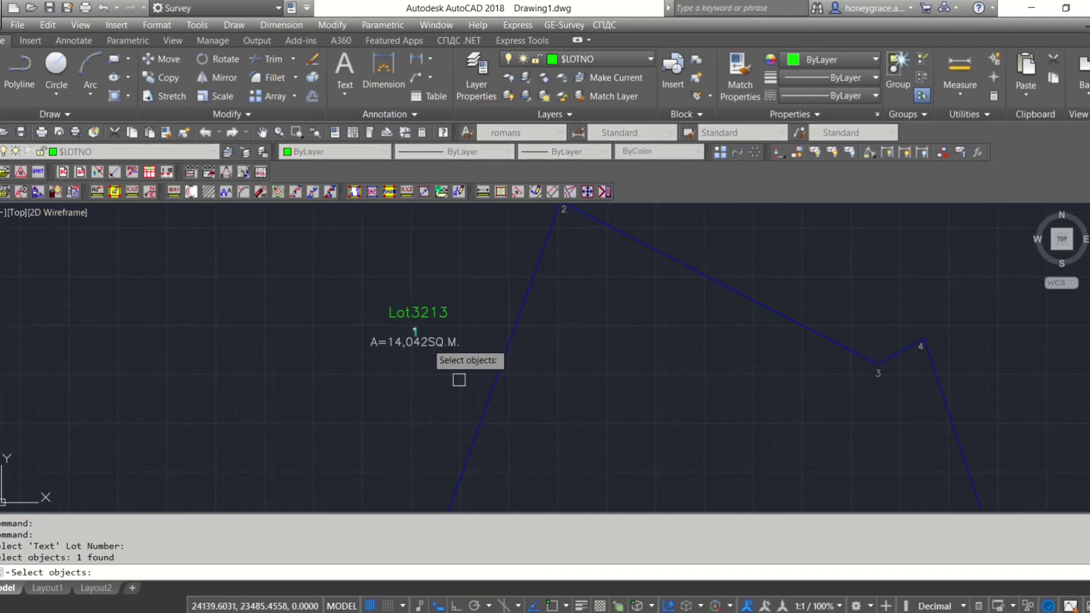
{"action": "key", "text": "Return"}
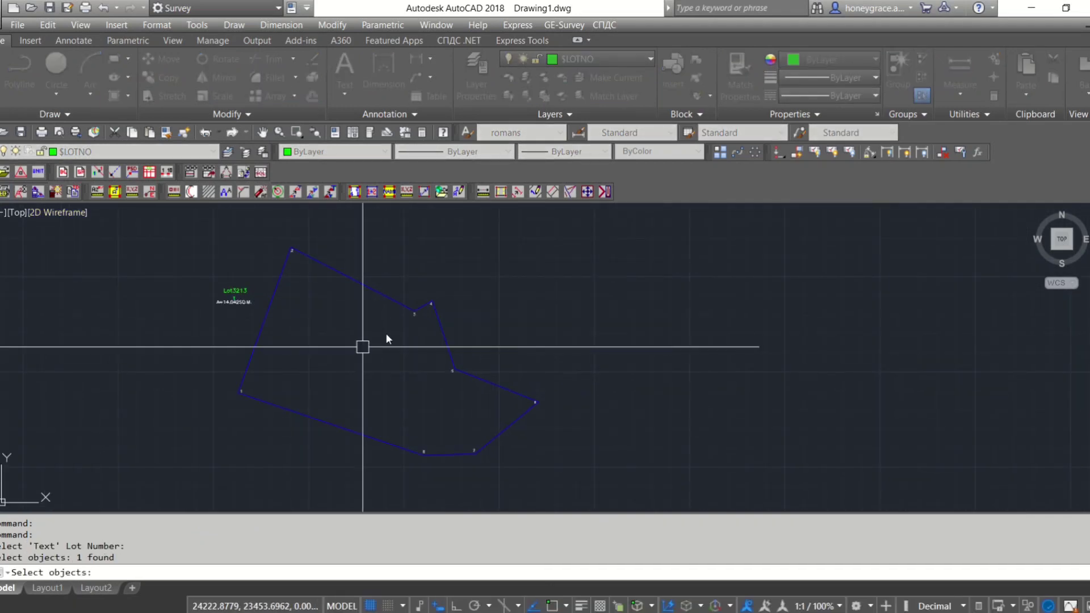
Start a GE-Survey BI-Plans plan sheet sized from the lot text (option T).
{"action": "left_click", "coordinate": [579, 25]}
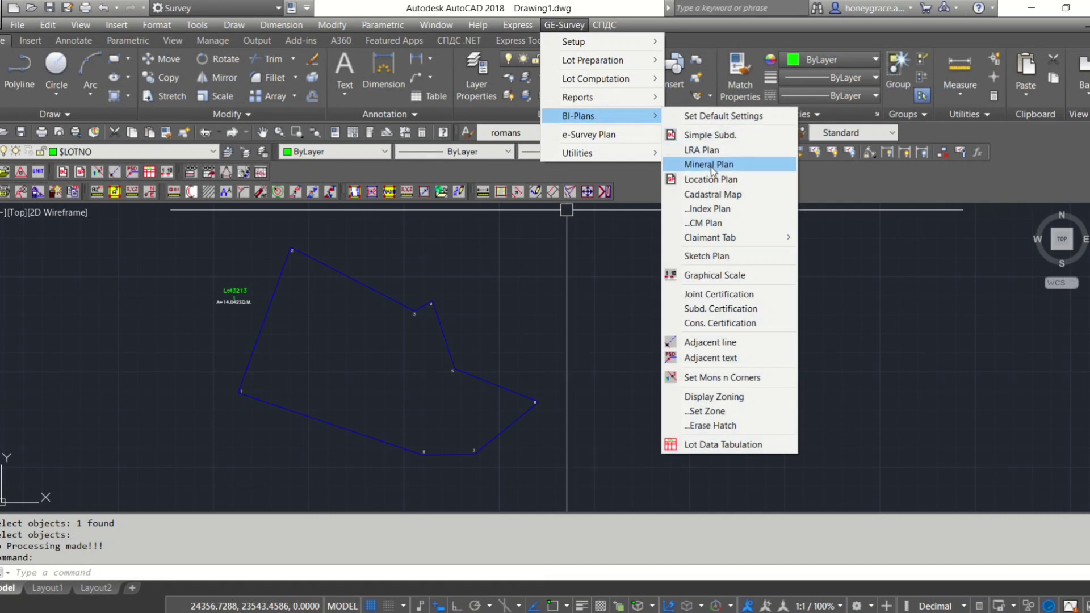
{"action": "left_click", "coordinate": [704, 180]}
{"action": "type", "text": "T"}
{"action": "key", "text": "Return"}
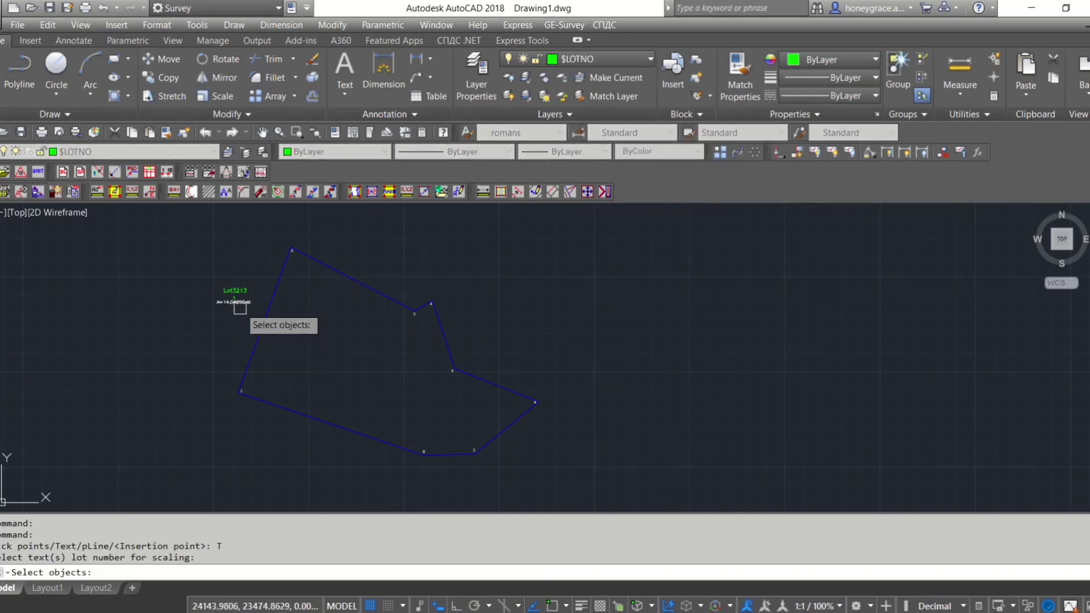
{"action": "scroll", "coordinate": [368, 325], "scroll_direction": "down", "scroll_amount": 1}
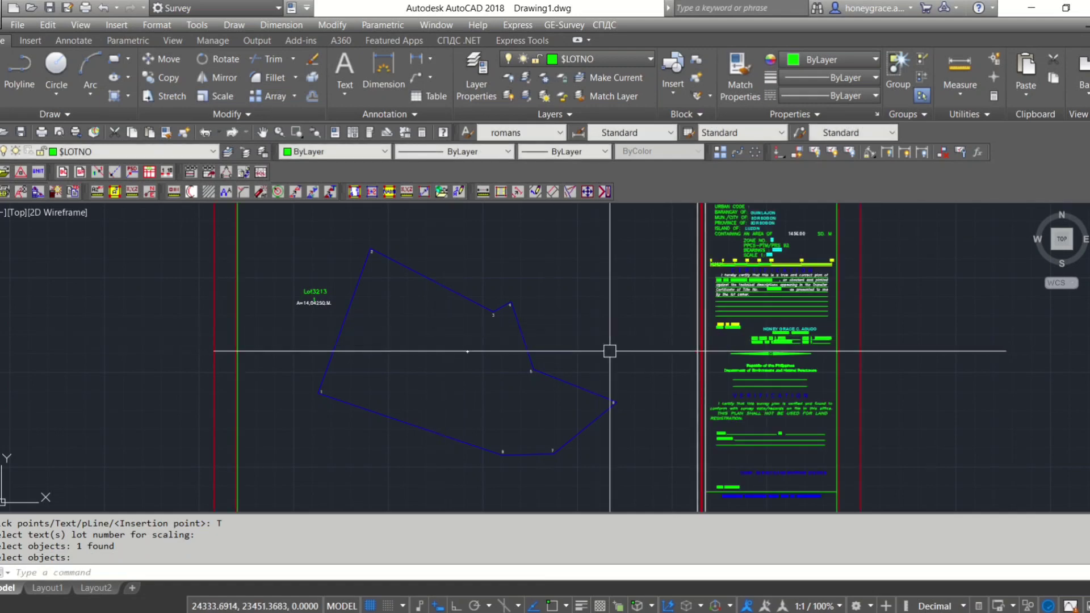
Move the three Lot 3213 label texts outside the sheet's upper left.
{"action": "scroll", "coordinate": [603, 313], "scroll_direction": "down", "scroll_amount": 2}
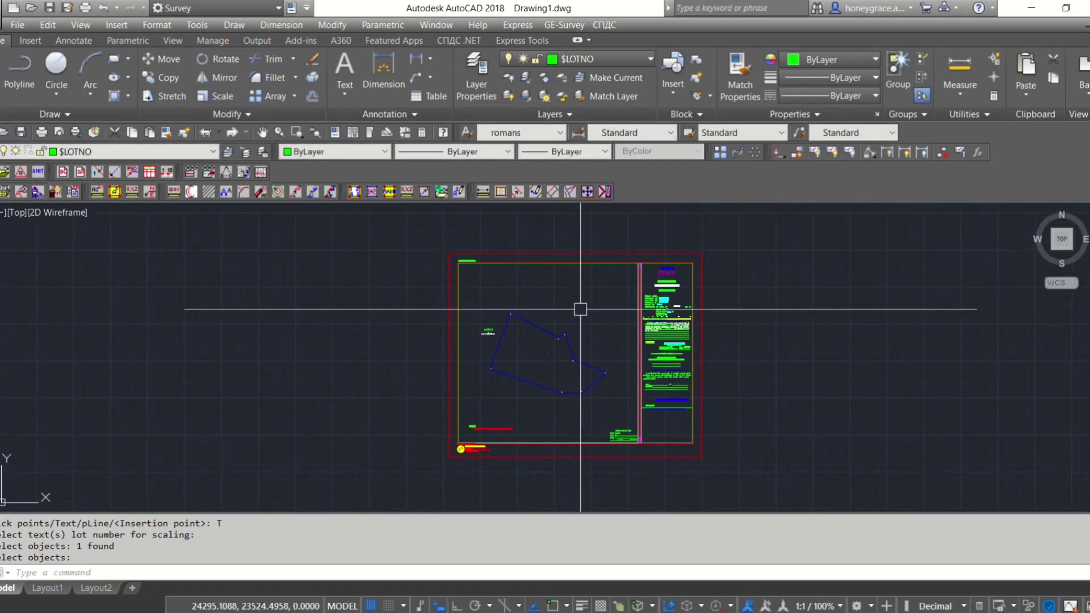
{"action": "scroll", "coordinate": [492, 341], "scroll_direction": "up", "scroll_amount": 2}
{"action": "type", "text": "M"}
{"action": "key", "text": "Return"}
{"action": "scroll", "coordinate": [493, 362], "scroll_direction": "down", "scroll_amount": 2}
{"action": "scroll", "coordinate": [496, 347], "scroll_direction": "up", "scroll_amount": 2}
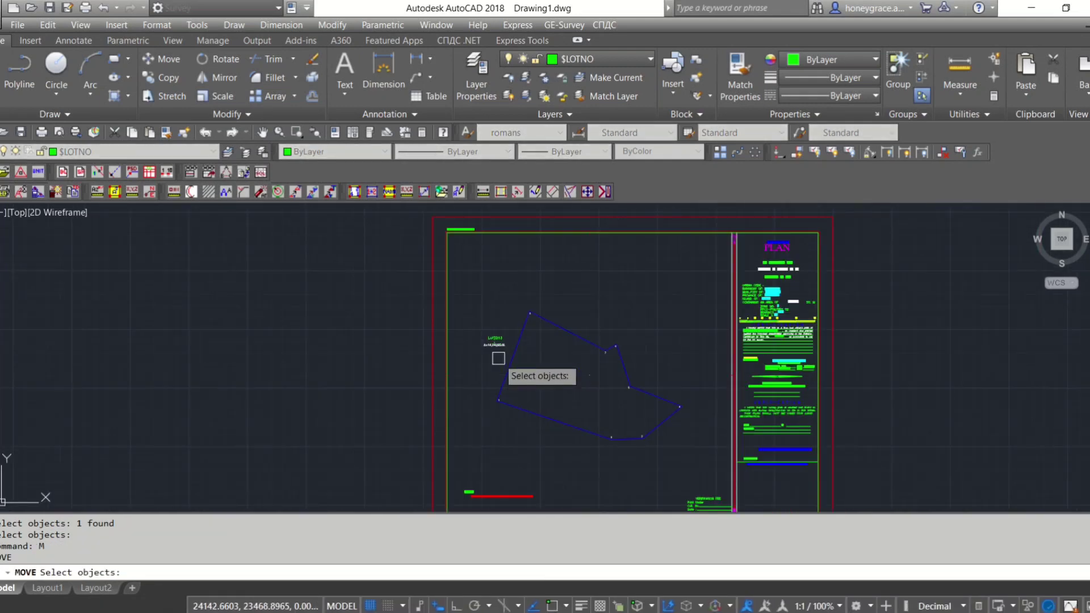
{"action": "left_click_drag", "start_coordinate": [499, 355], "coordinate": [486, 337]}
{"action": "key", "text": "Return"}
{"action": "left_click", "coordinate": [493, 338]}
{"action": "left_click", "coordinate": [386, 256]}
Reframe the view to show the whole Mineral Plan sheet around the lot.
{"action": "scroll", "coordinate": [523, 304], "scroll_direction": "down", "scroll_amount": 2}
{"action": "double_click", "coordinate": [523, 304]}
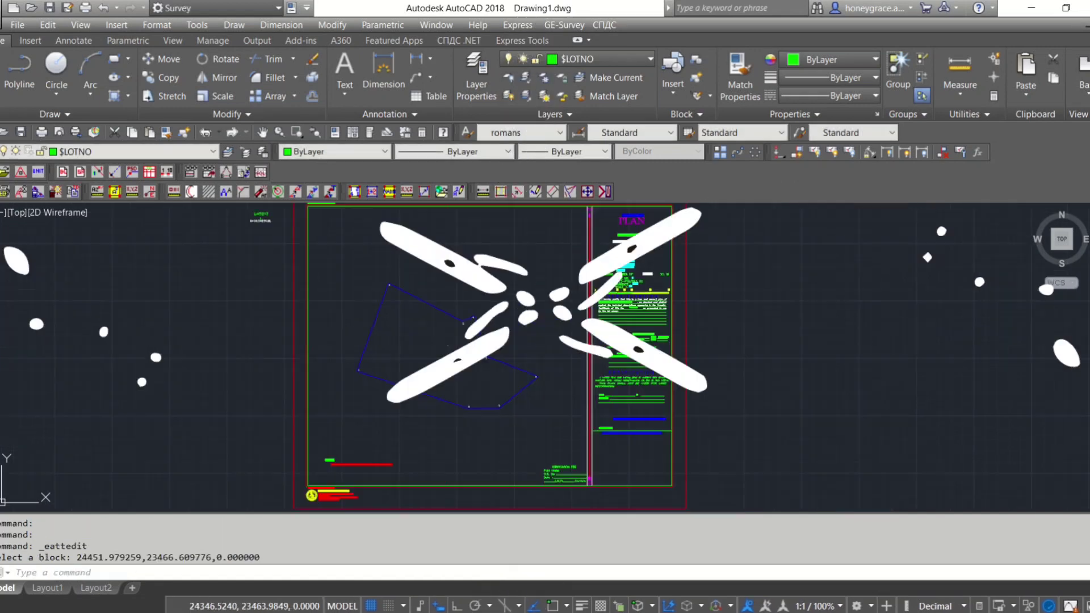
{"action": "middle_click_drag", "start_coordinate": [531, 293], "coordinate": [547, 321]}
{"action": "scroll", "coordinate": [548, 321], "scroll_direction": "up", "scroll_amount": 3}
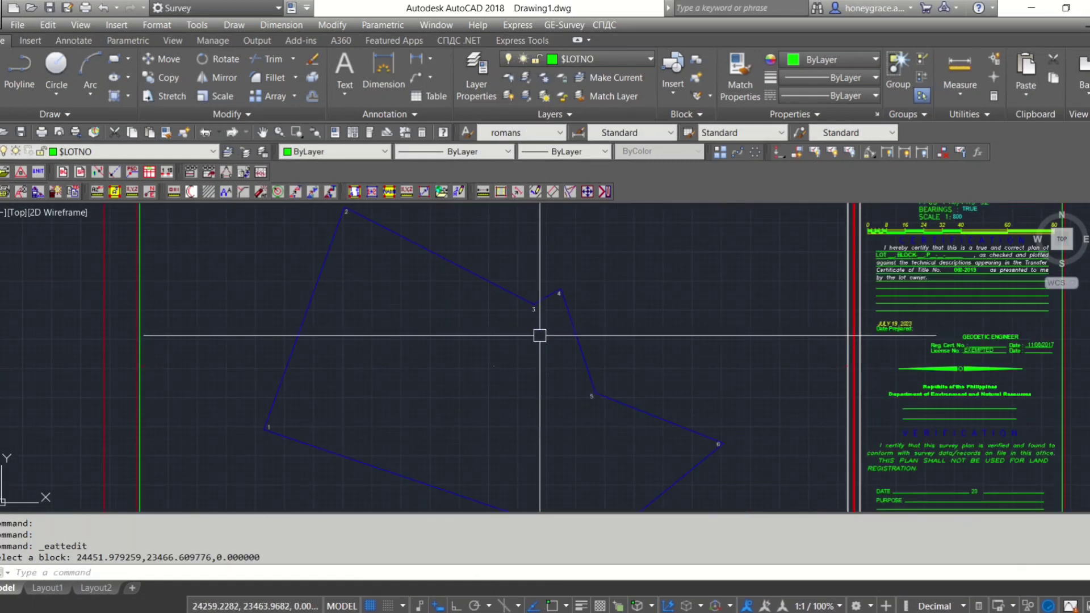
{"action": "scroll", "coordinate": [626, 285], "scroll_direction": "down", "scroll_amount": 2}
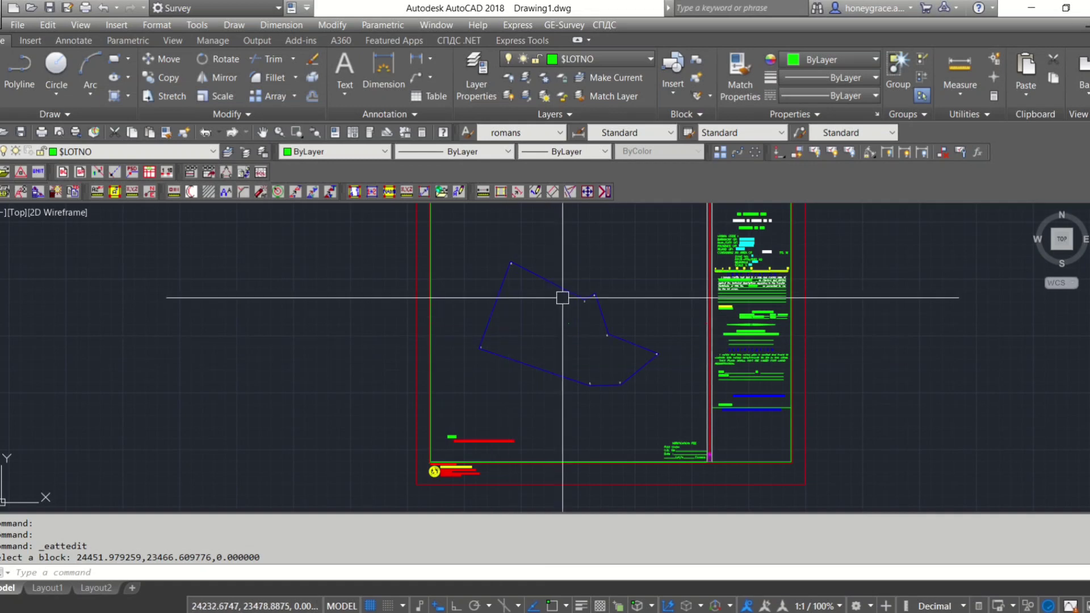
{"action": "middle_click_drag", "start_coordinate": [560, 297], "coordinate": [551, 340]}
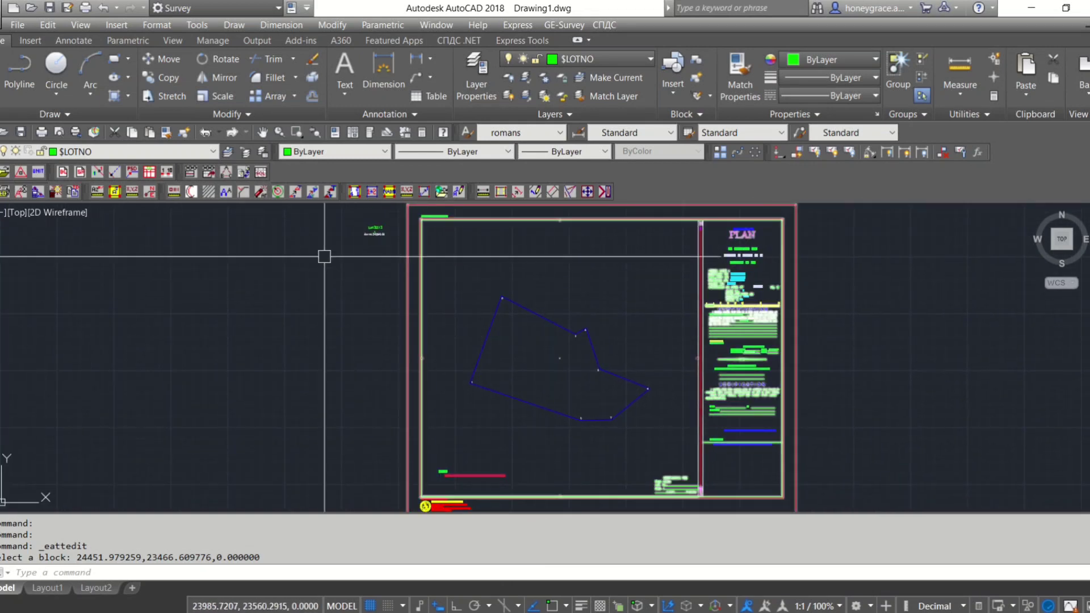
{"action": "left_click", "coordinate": [146, 176]}
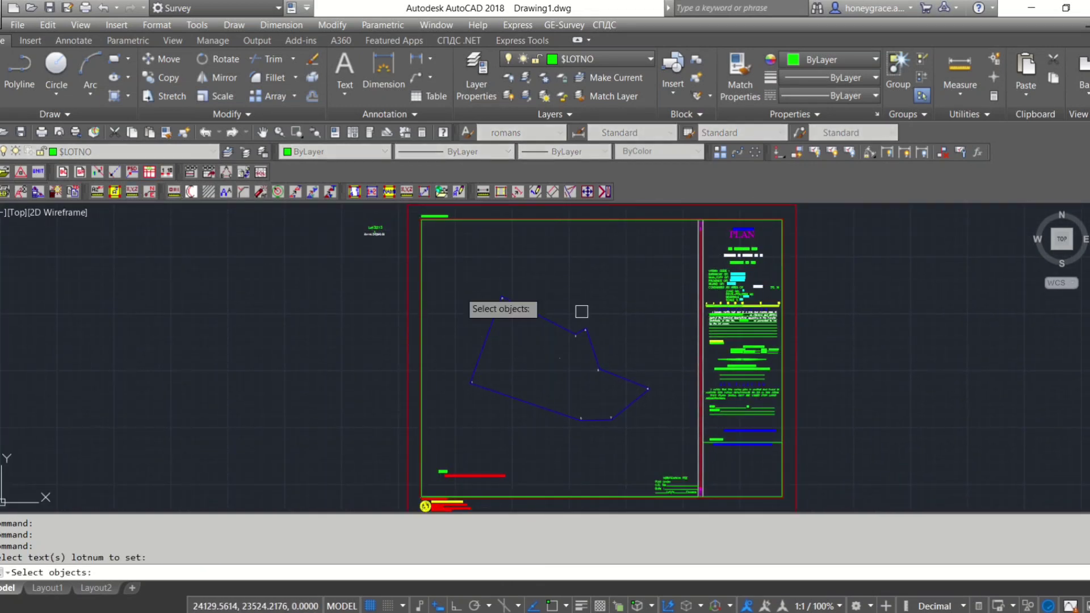
{"action": "scroll", "coordinate": [803, 326], "scroll_direction": "up", "scroll_amount": 3}
{"action": "scroll", "coordinate": [704, 294], "scroll_direction": "up", "scroll_amount": 2}
{"action": "scroll", "coordinate": [704, 294], "scroll_direction": "down", "scroll_amount": 2}
{"action": "scroll", "coordinate": [480, 324], "scroll_direction": "down", "scroll_amount": 2}
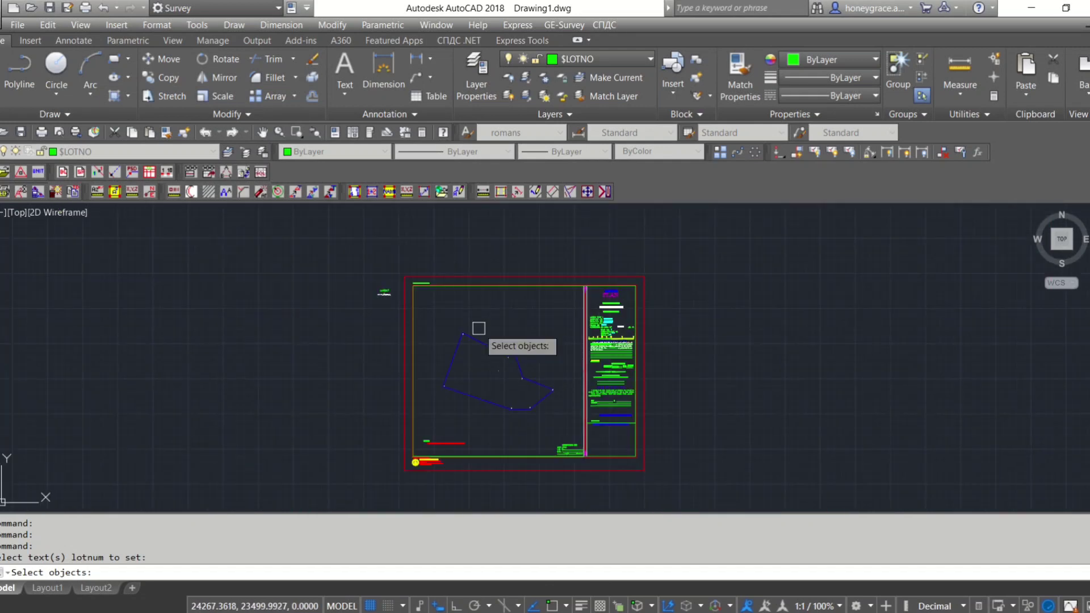
{"action": "scroll", "coordinate": [373, 288], "scroll_direction": "up", "scroll_amount": 4}
{"action": "left_click", "coordinate": [317, 277]}
{"action": "scroll", "coordinate": [312, 290], "scroll_direction": "down", "scroll_amount": 4}
{"action": "key", "text": "Return"}
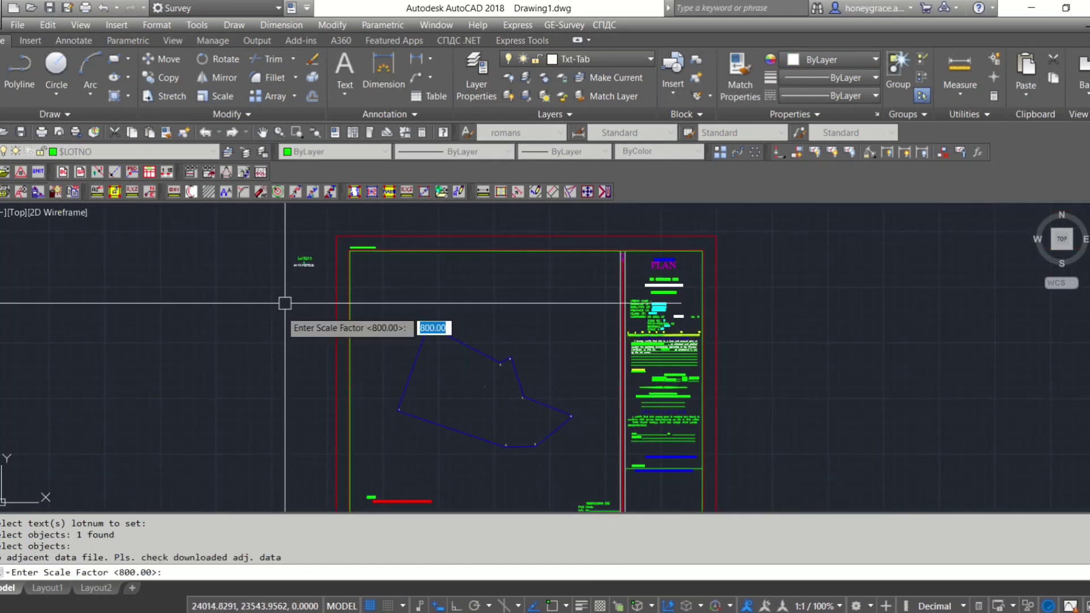
{"action": "scroll", "coordinate": [278, 310], "scroll_direction": "down", "scroll_amount": 1}
{"action": "key", "text": "Return"}
{"action": "left_click", "coordinate": [168, 297]}
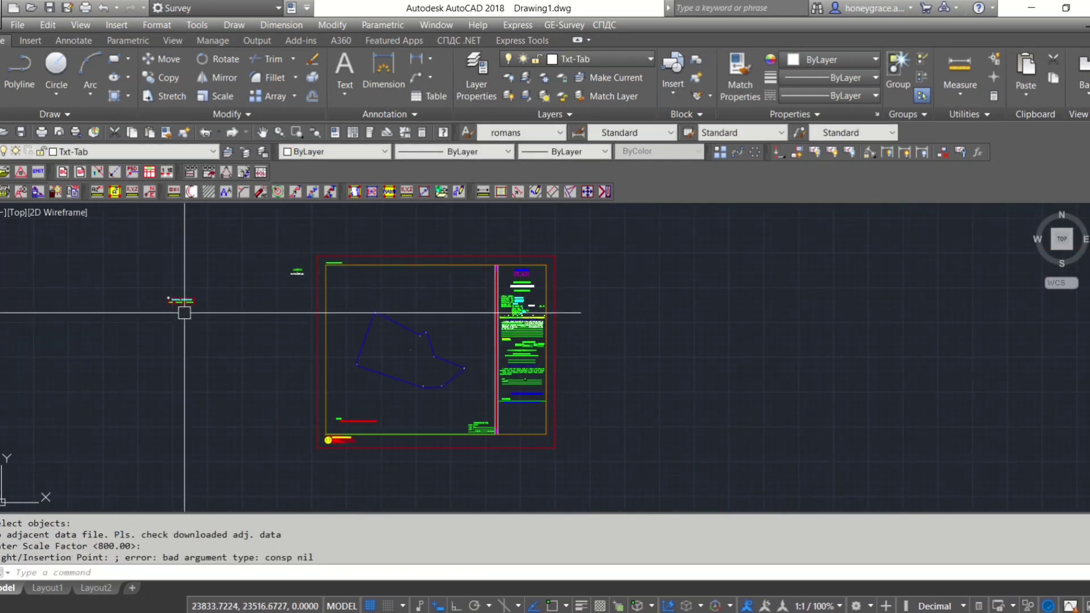
{"action": "key", "text": "e"}
{"action": "key", "text": "Return"}
{"action": "left_click", "coordinate": [221, 319]}
{"action": "left_click", "coordinate": [122, 250]}
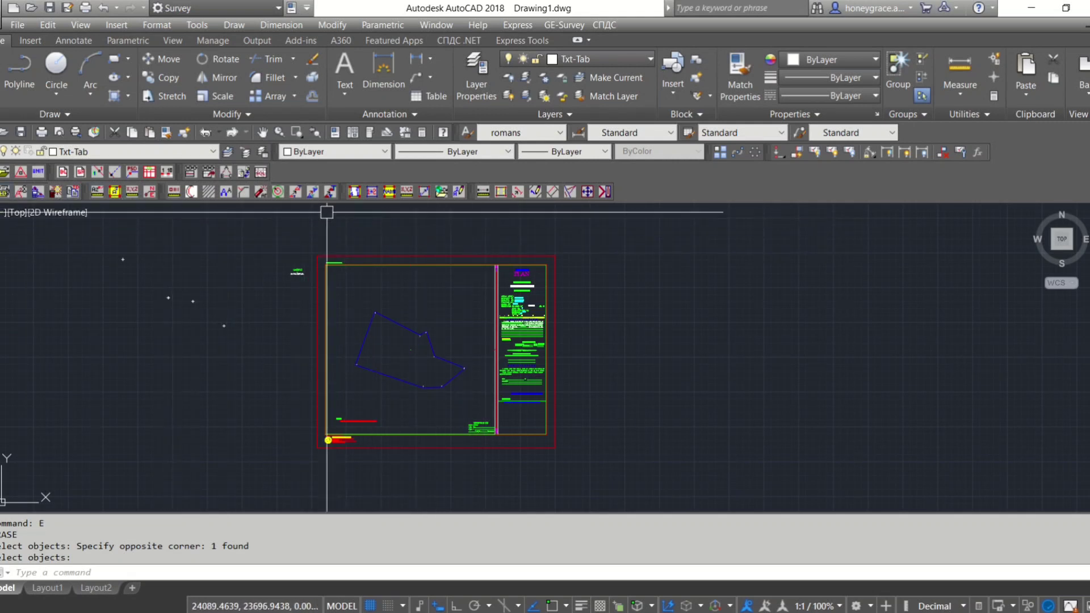
Regenerate the Lot3213 .ged survey data file, overwriting the existing one.
{"action": "left_click", "coordinate": [190, 173]}
{"action": "type", "text": "Yes<No>:"}
{"action": "key", "text": "Return"}
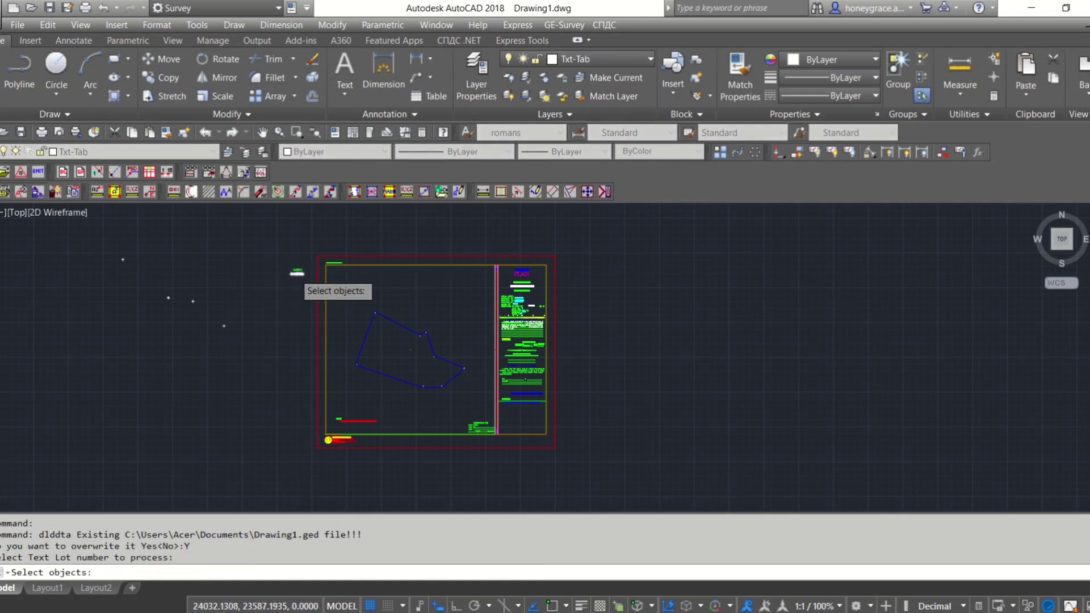
{"action": "scroll", "coordinate": [301, 270], "scroll_direction": "up", "scroll_amount": 5}
{"action": "left_click", "coordinate": [305, 263]}
{"action": "key", "text": "Return"}
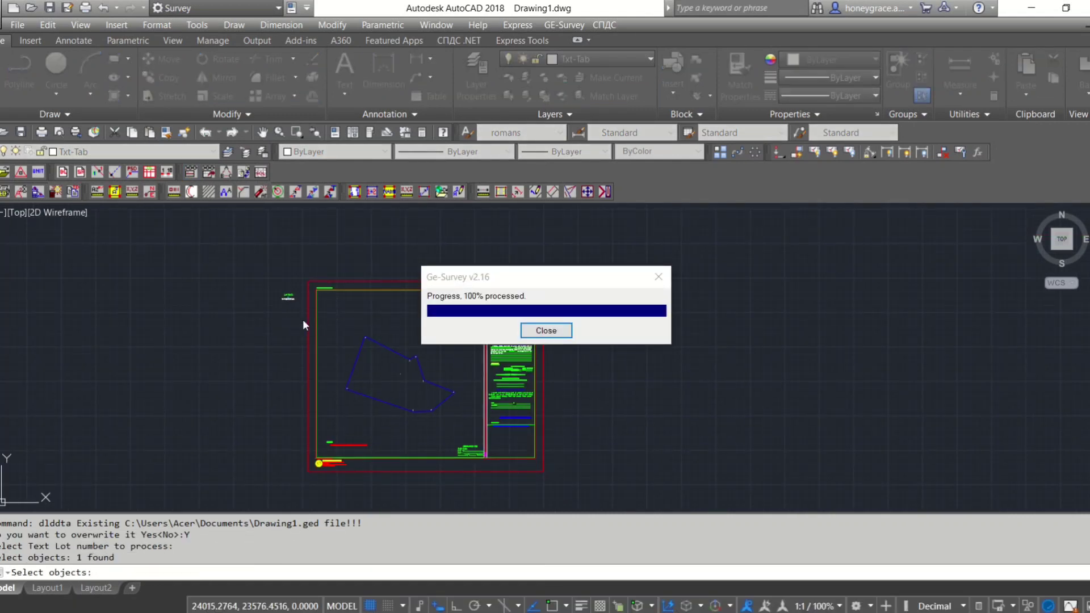
Place the Lot3213 technical description table at scale 800 left of the sheet.
{"action": "left_click", "coordinate": [145, 178]}
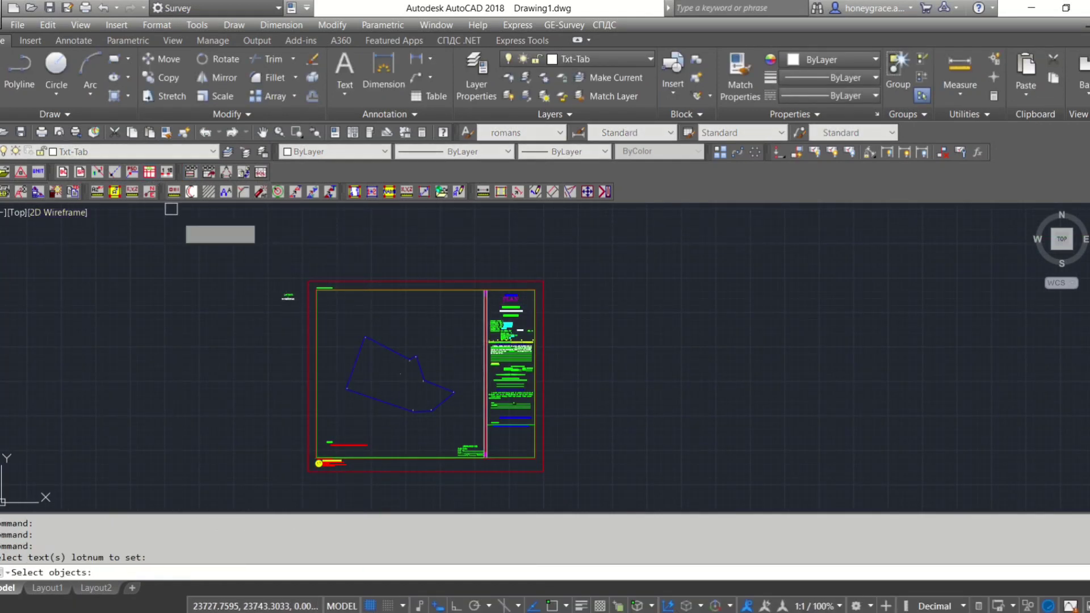
{"action": "scroll", "coordinate": [280, 295], "scroll_direction": "up", "scroll_amount": 5}
{"action": "left_click", "coordinate": [328, 301]}
{"action": "scroll", "coordinate": [310, 307], "scroll_direction": "down", "scroll_amount": 5}
{"action": "key", "text": "Return"}
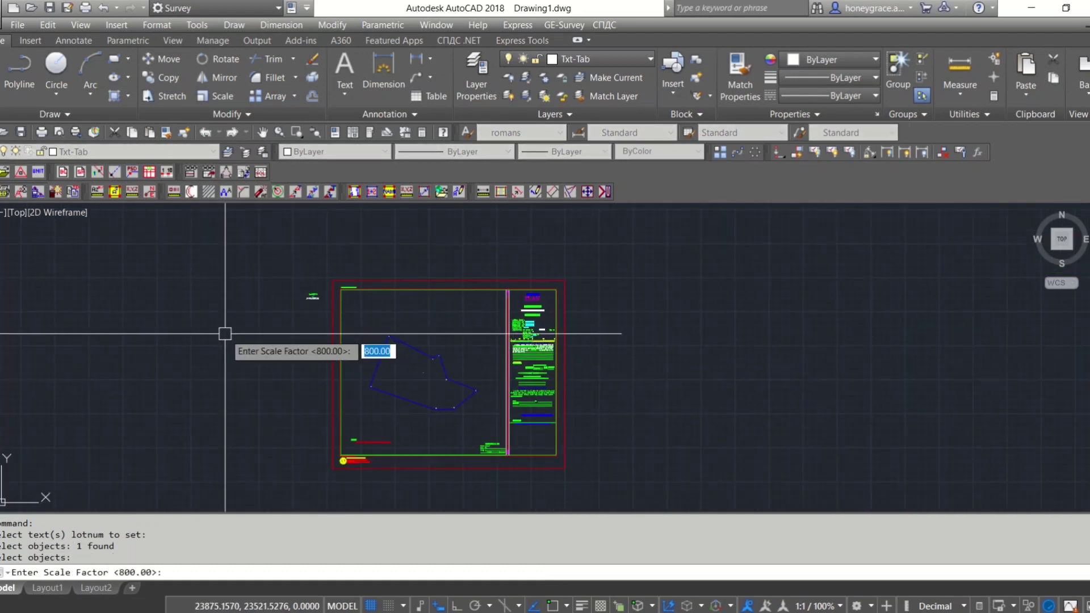
{"action": "key", "text": "Return"}
{"action": "left_click", "coordinate": [196, 327]}
{"action": "scroll", "coordinate": [207, 341], "scroll_direction": "up", "scroll_amount": 6}
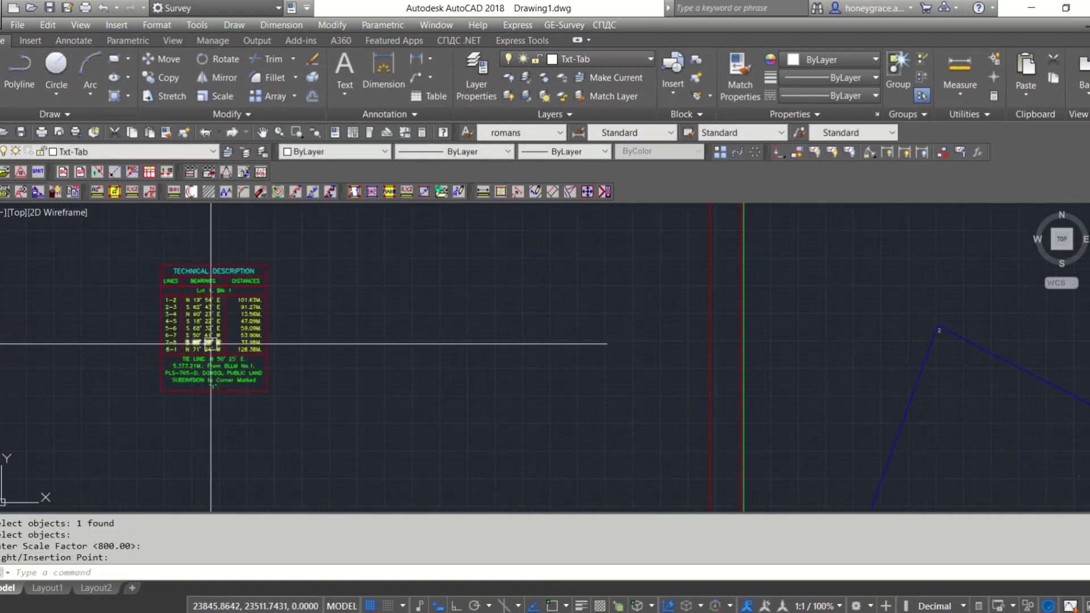
Select the 43-object technical description table for moving with Endpoint snap enabled.
{"action": "type", "text": "m"}
{"action": "key", "text": "Return"}
{"action": "left_click", "coordinate": [137, 248]}
{"action": "left_click", "coordinate": [310, 421]}
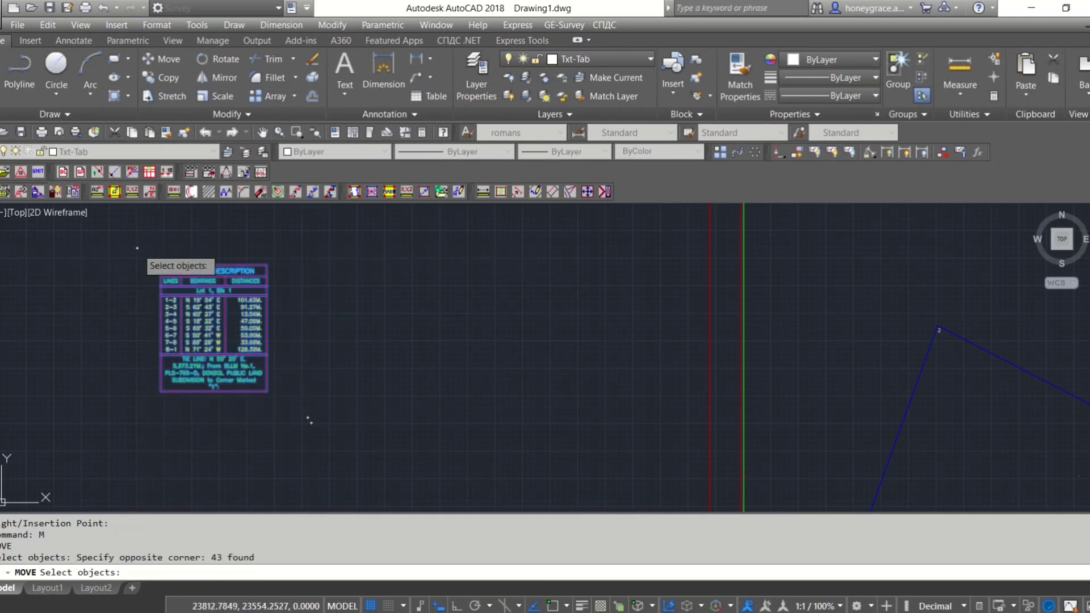
{"action": "key", "text": "Return"}
{"action": "right_click", "coordinate": [553, 606]}
{"action": "left_click", "coordinate": [574, 591]}
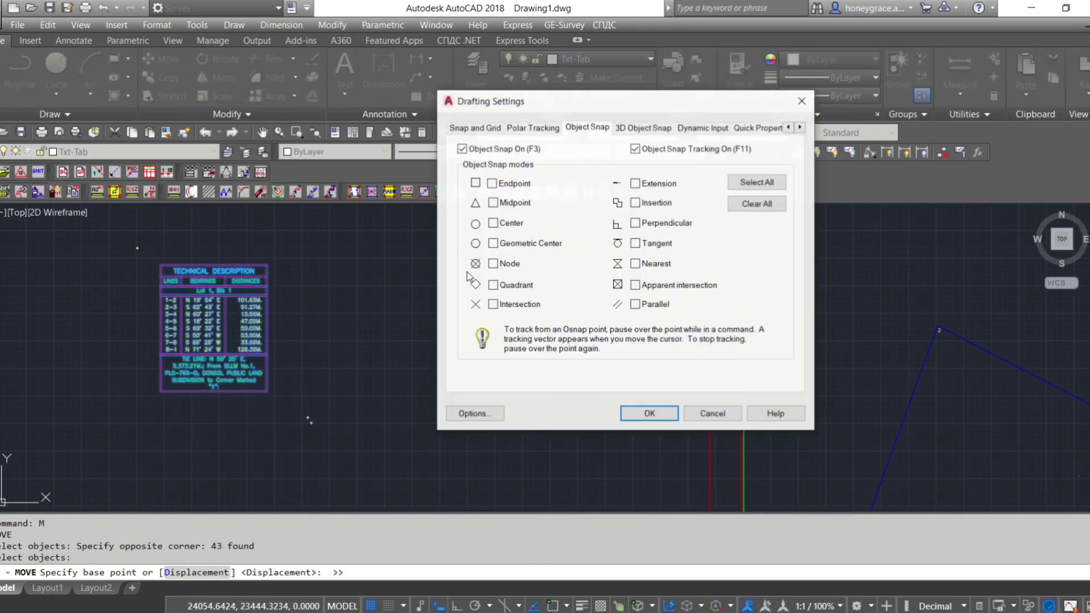
{"action": "left_click", "coordinate": [649, 413]}
Drop the table at the border's top-left corner and open the Lot 1, Blk 1 heading for editing.
{"action": "left_click", "coordinate": [161, 265]}
{"action": "scroll", "coordinate": [177, 256], "scroll_direction": "down", "scroll_amount": 4}
{"action": "scroll", "coordinate": [463, 401], "scroll_direction": "up", "scroll_amount": 4}
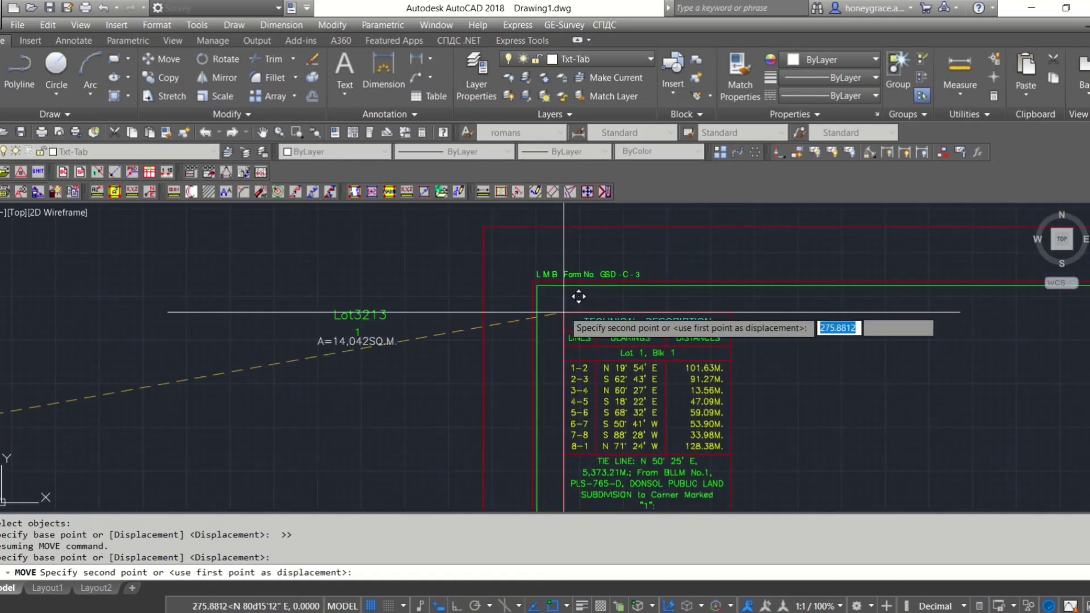
{"action": "scroll", "coordinate": [564, 312], "scroll_direction": "up", "scroll_amount": 4}
{"action": "left_click", "coordinate": [511, 275]}
{"action": "scroll", "coordinate": [560, 336], "scroll_direction": "down", "scroll_amount": 4}
{"action": "scroll", "coordinate": [580, 356], "scroll_direction": "up", "scroll_amount": 2}
{"action": "left_click", "coordinate": [579, 357]}
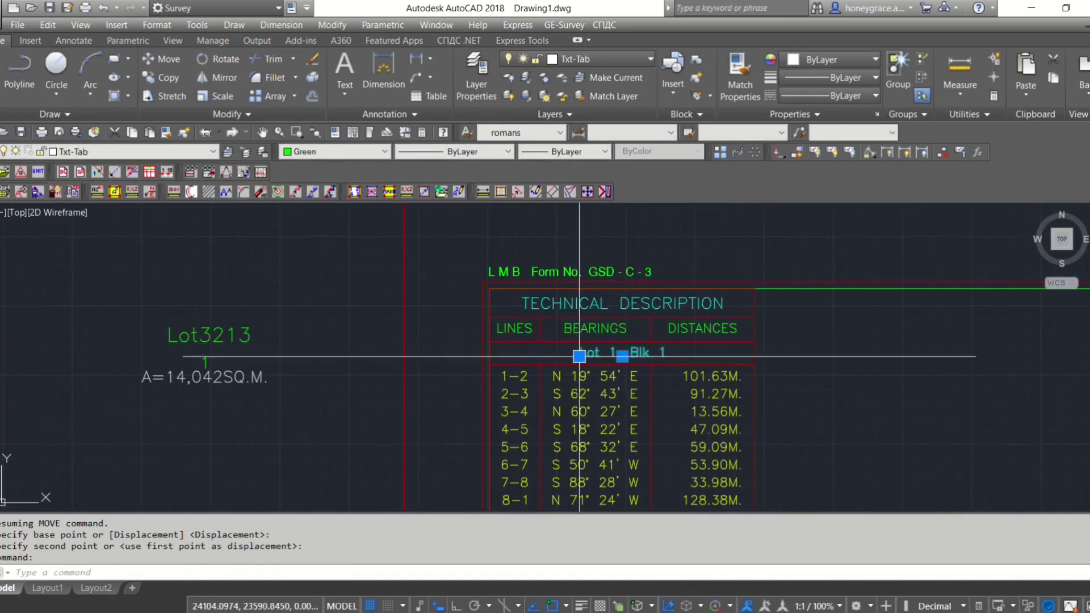
{"action": "double_click", "coordinate": [581, 352]}
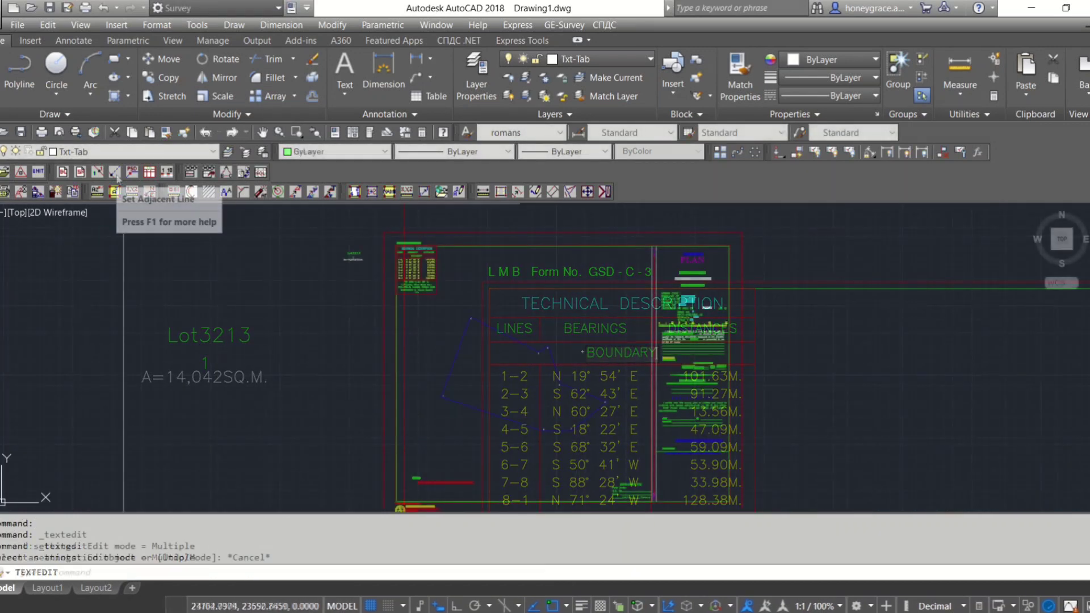
{"action": "left_click", "coordinate": [132, 191]}
Add adjacent-lot lines at the top vertex, a boundary side and past the right corner.
{"action": "left_click", "coordinate": [463, 340]}
{"action": "key", "text": "Return"}
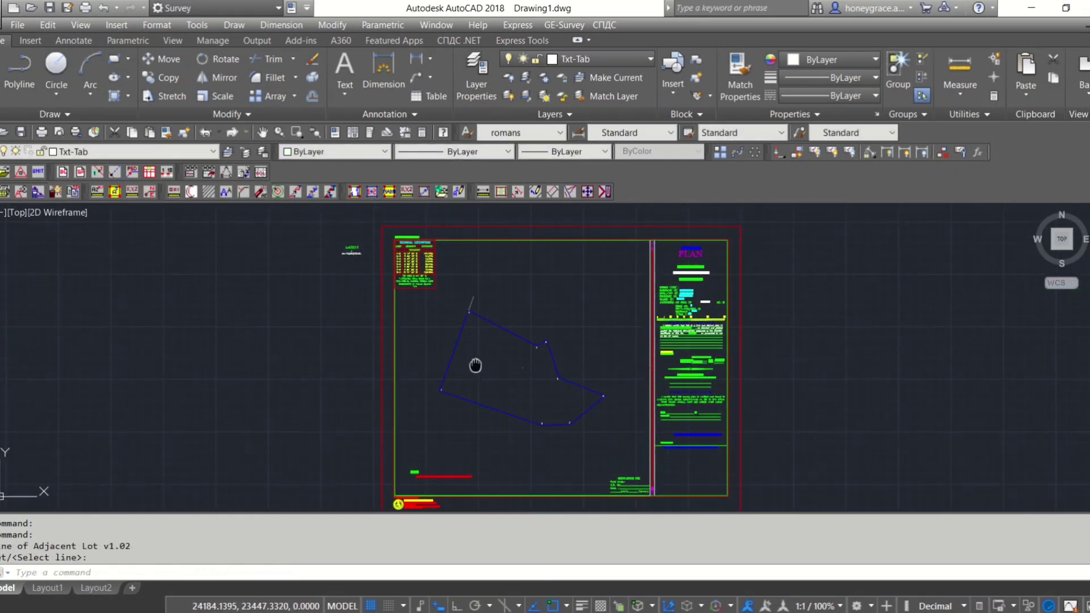
{"action": "scroll", "coordinate": [460, 386], "scroll_direction": "up", "scroll_amount": 3}
{"action": "left_click", "coordinate": [423, 343]}
{"action": "scroll", "coordinate": [636, 397], "scroll_direction": "down", "scroll_amount": 1}
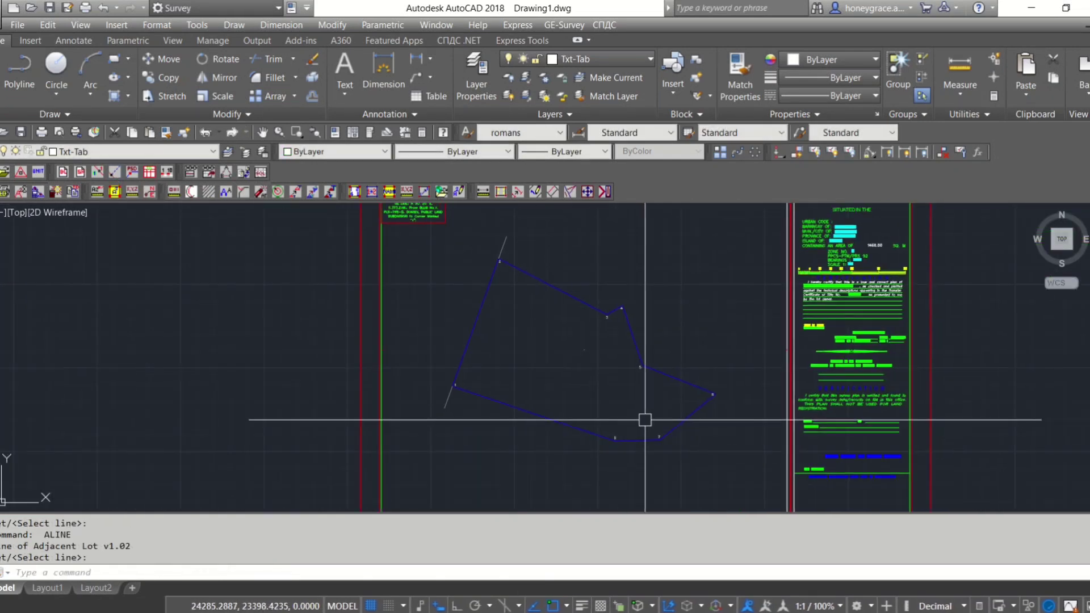
{"action": "key", "text": "Return"}
{"action": "left_click", "coordinate": [710, 393]}
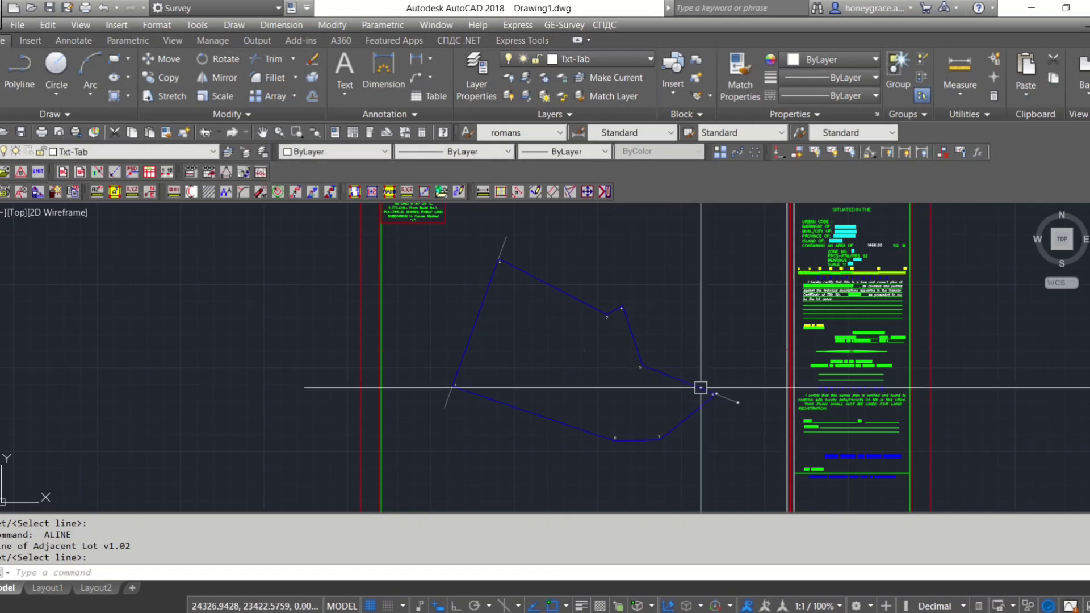
Grip-stretch the short adjacent-lot lines at points 7 and 6 further outward.
{"action": "key", "text": "Return"}
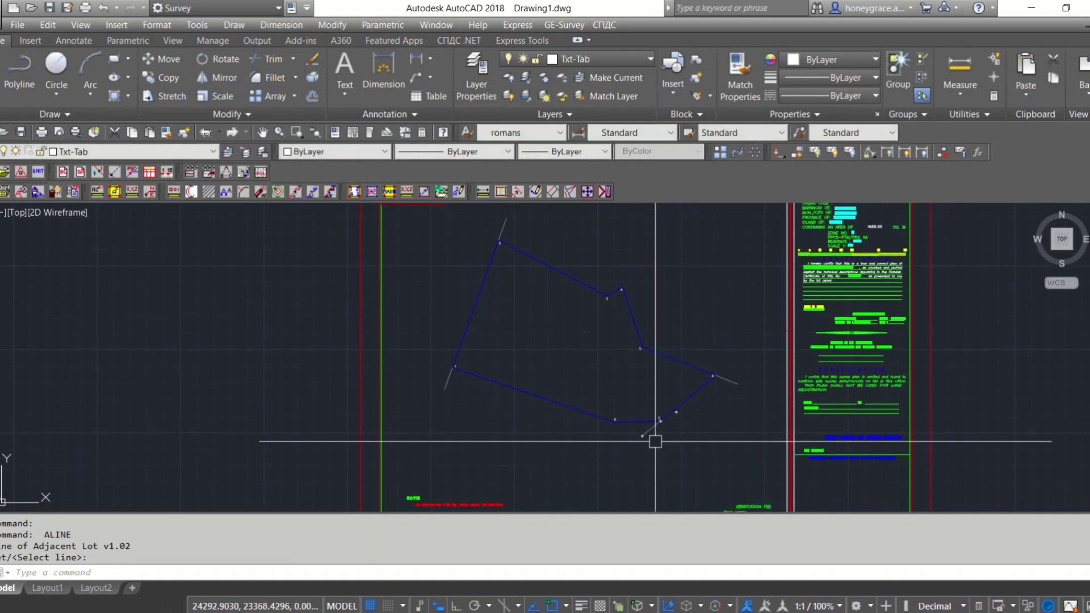
{"action": "scroll", "coordinate": [644, 449], "scroll_direction": "up", "scroll_amount": 1}
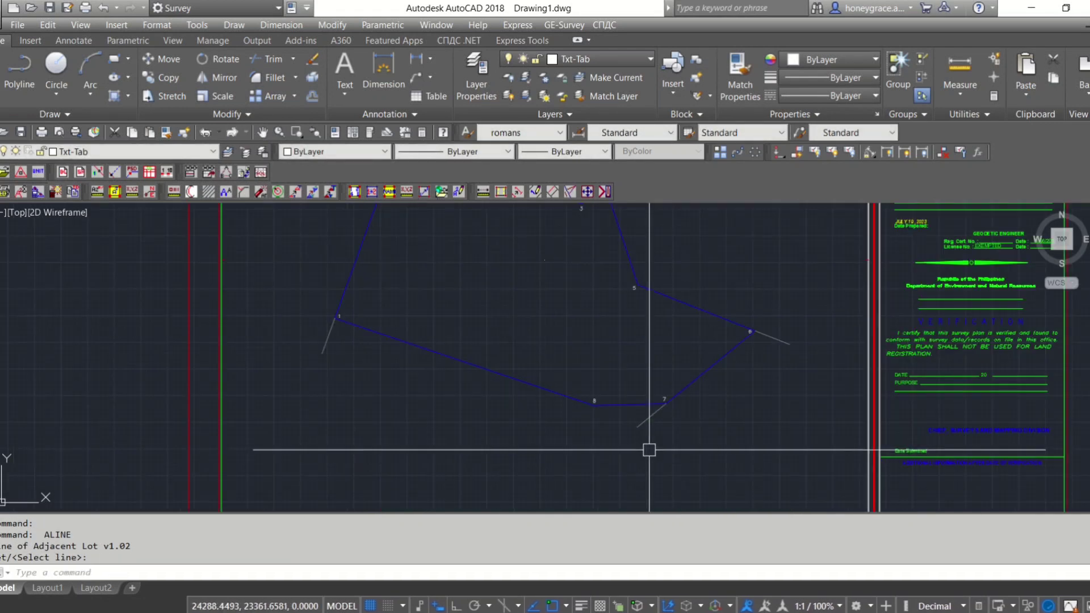
{"action": "scroll", "coordinate": [639, 421], "scroll_direction": "up", "scroll_amount": 4}
{"action": "left_click", "coordinate": [628, 416]}
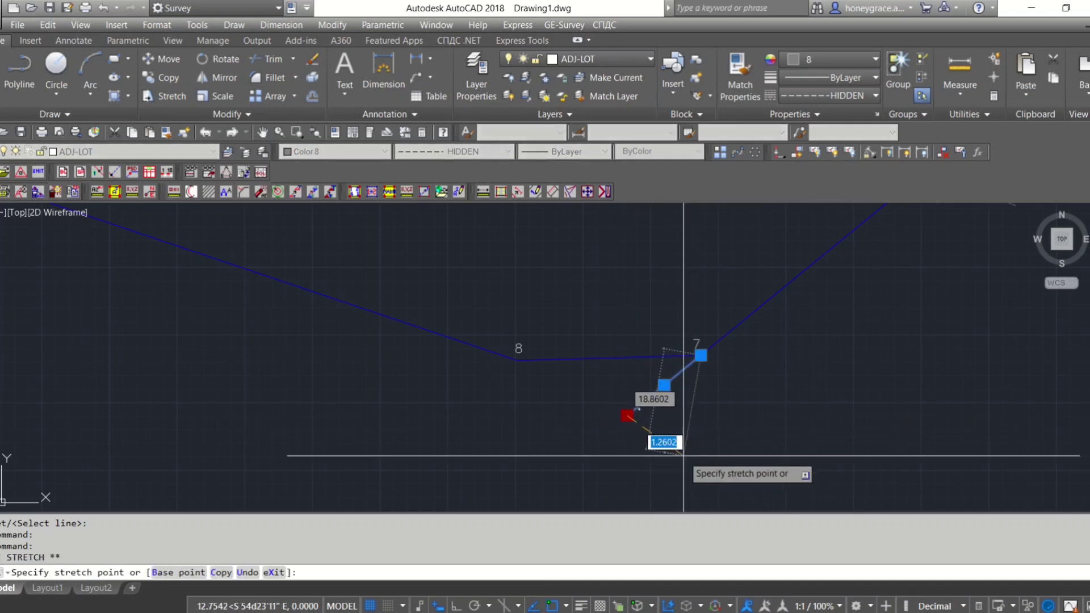
{"action": "key", "text": "Escape"}
{"action": "scroll", "coordinate": [660, 428], "scroll_direction": "down", "scroll_amount": 3}
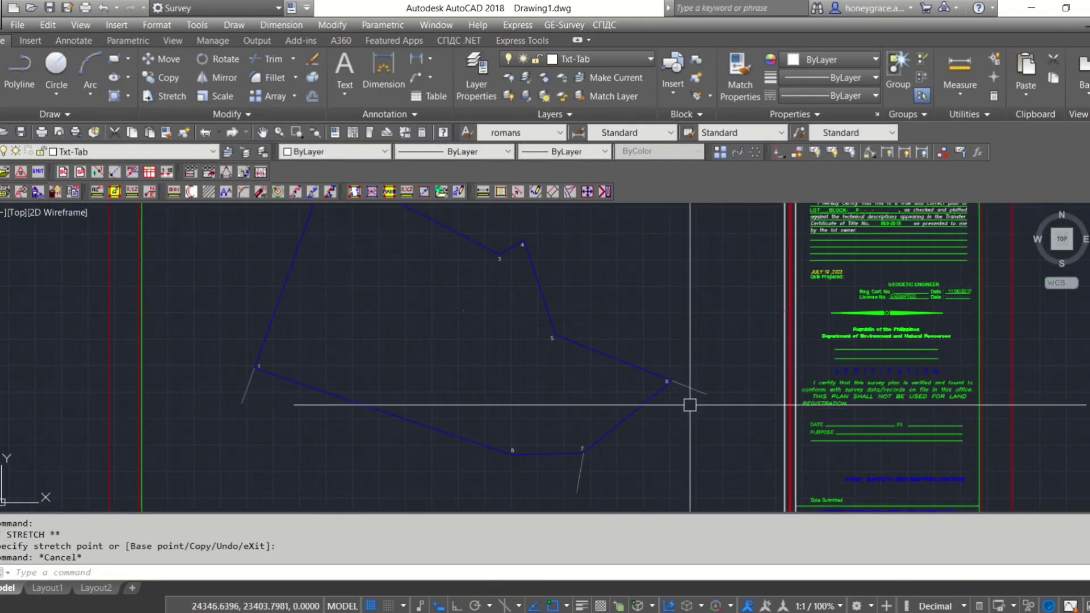
{"action": "left_click", "coordinate": [698, 392]}
{"action": "left_click", "coordinate": [747, 393]}
{"action": "key", "text": "Escape"}
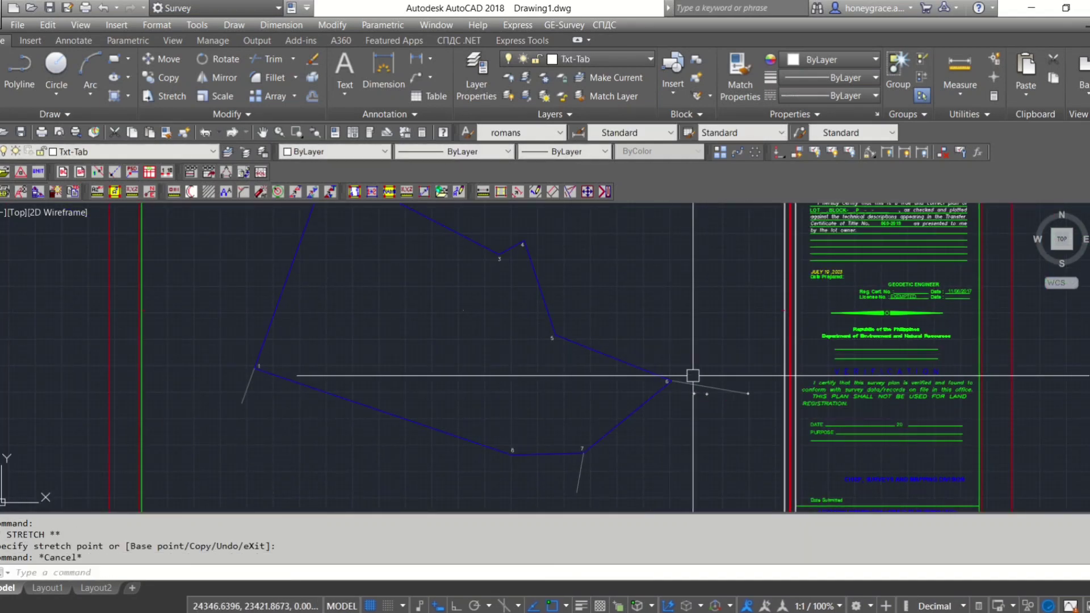
{"action": "left_click", "coordinate": [709, 387]}
{"action": "left_click", "coordinate": [749, 394]}
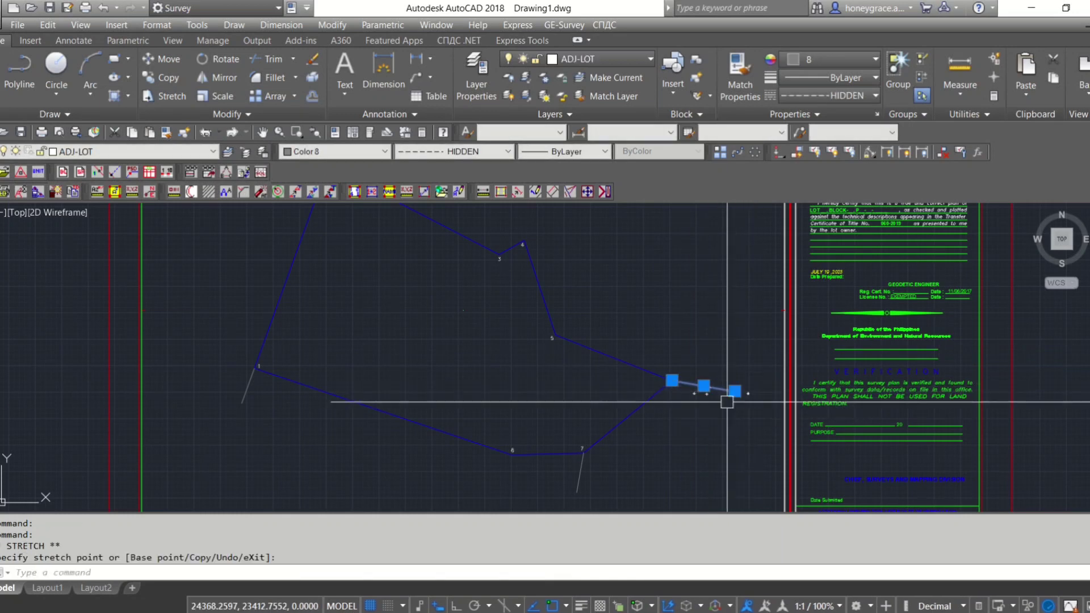
{"action": "key", "text": "Escape"}
Add an adjacent-lot line at point 4 from side 3-4 and lengthen it outward.
{"action": "scroll", "coordinate": [599, 401], "scroll_direction": "down", "scroll_amount": 4}
{"action": "scroll", "coordinate": [604, 372], "scroll_direction": "up", "scroll_amount": 1}
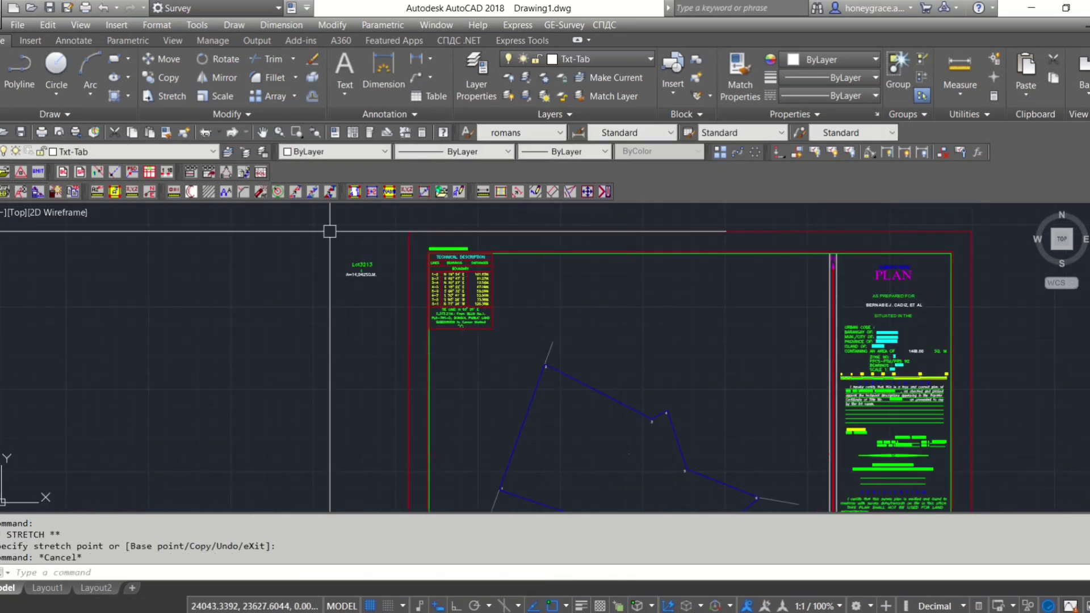
{"action": "scroll", "coordinate": [380, 205], "scroll_direction": "up", "scroll_amount": 2}
{"action": "left_click", "coordinate": [132, 192]}
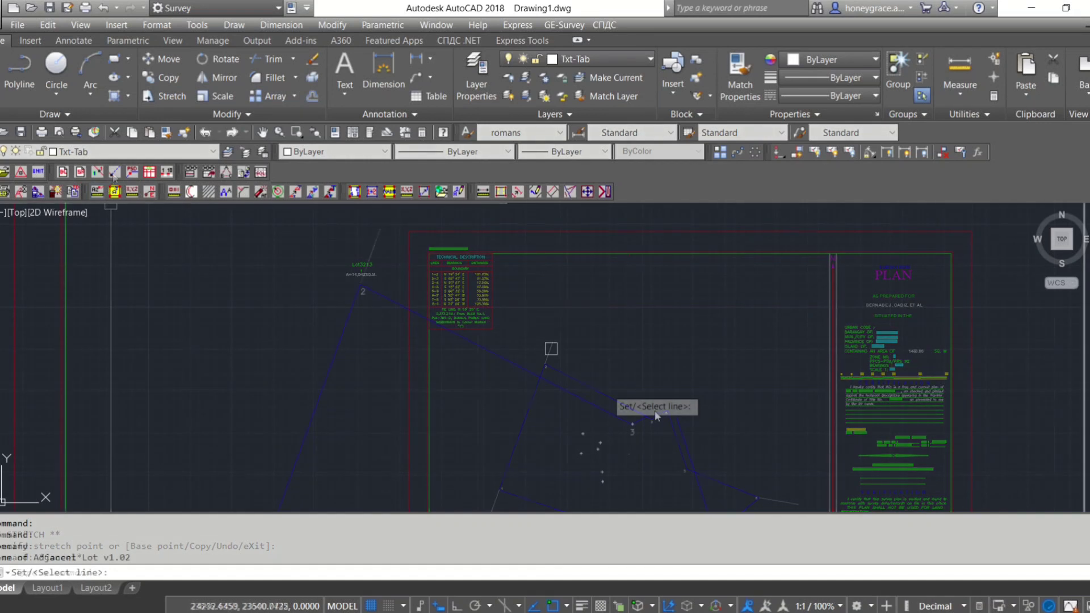
{"action": "scroll", "coordinate": [656, 417], "scroll_direction": "up", "scroll_amount": 4}
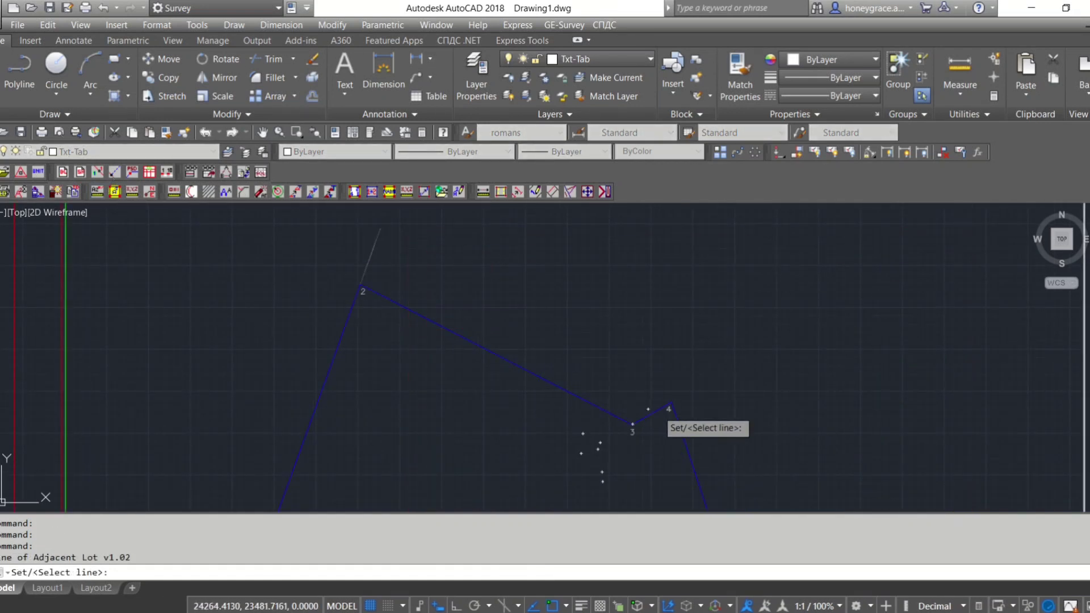
{"action": "left_click", "coordinate": [657, 410]}
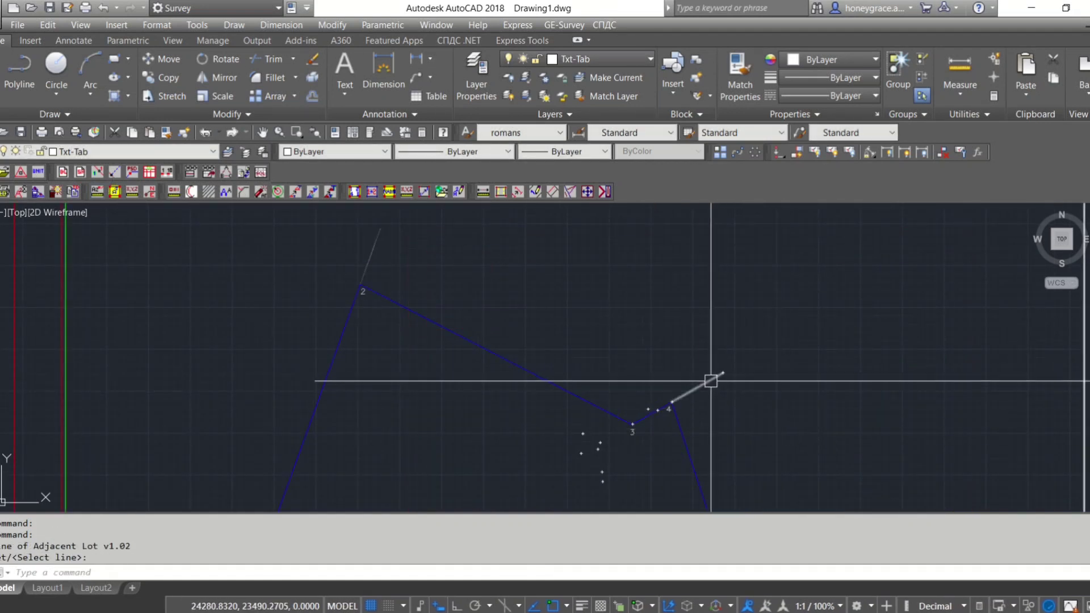
{"action": "left_click", "coordinate": [711, 380]}
{"action": "left_click", "coordinate": [707, 344]}
{"action": "key", "text": "Escape"}
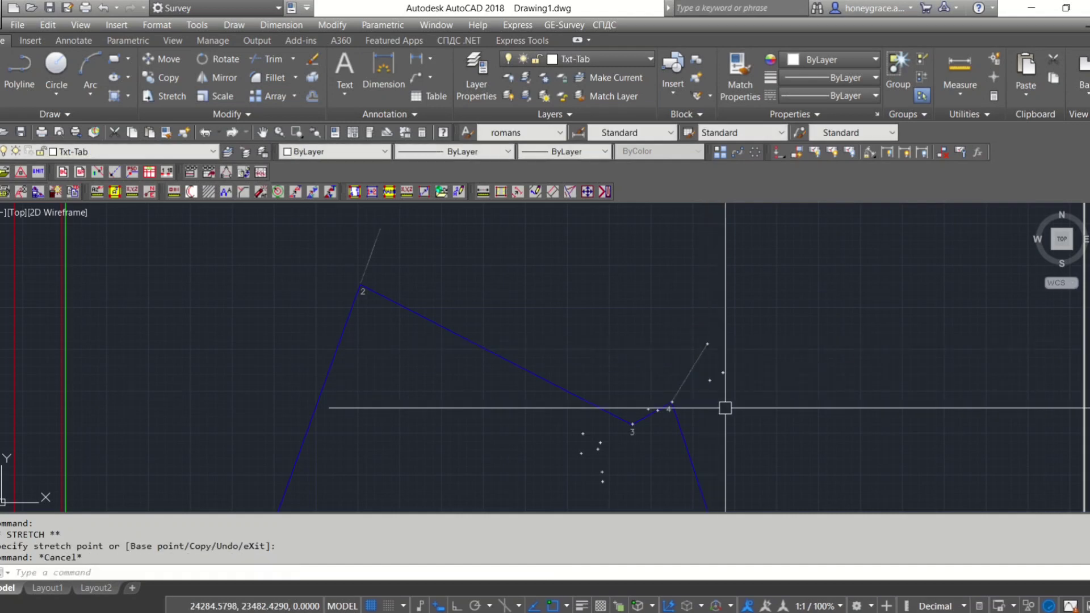
{"action": "scroll", "coordinate": [725, 408], "scroll_direction": "down", "scroll_amount": 4}
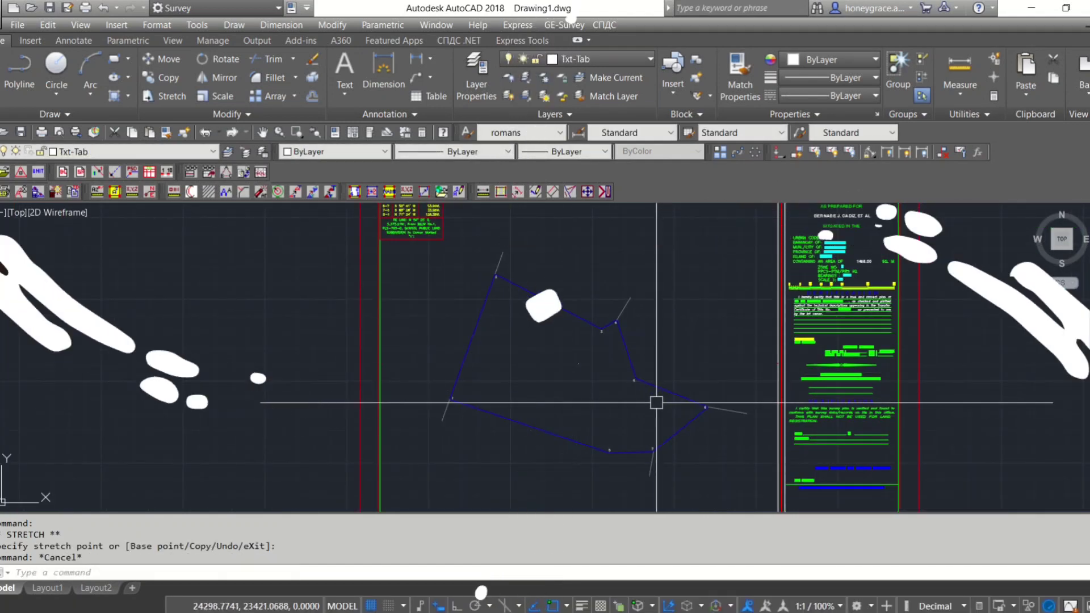
{"action": "type", "text": "tal"}
{"action": "key", "text": "Return"}
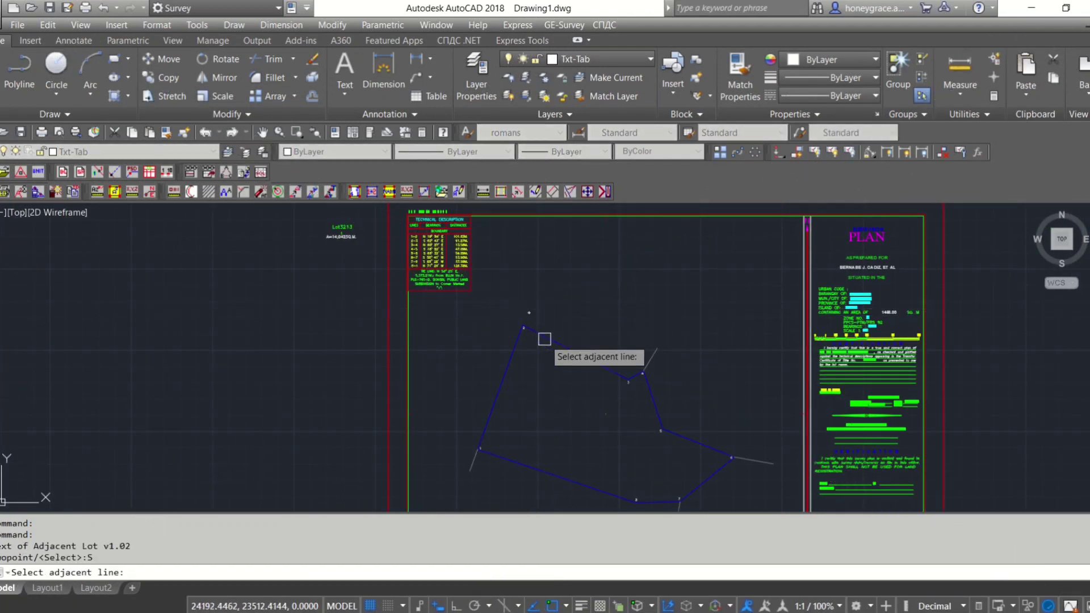
Label the bottom and lower-right sides LOT 3282 and LOT 3081.
{"action": "middle_click_drag", "start_coordinate": [589, 497], "coordinate": [574, 402]}
{"action": "left_click", "coordinate": [567, 382]}
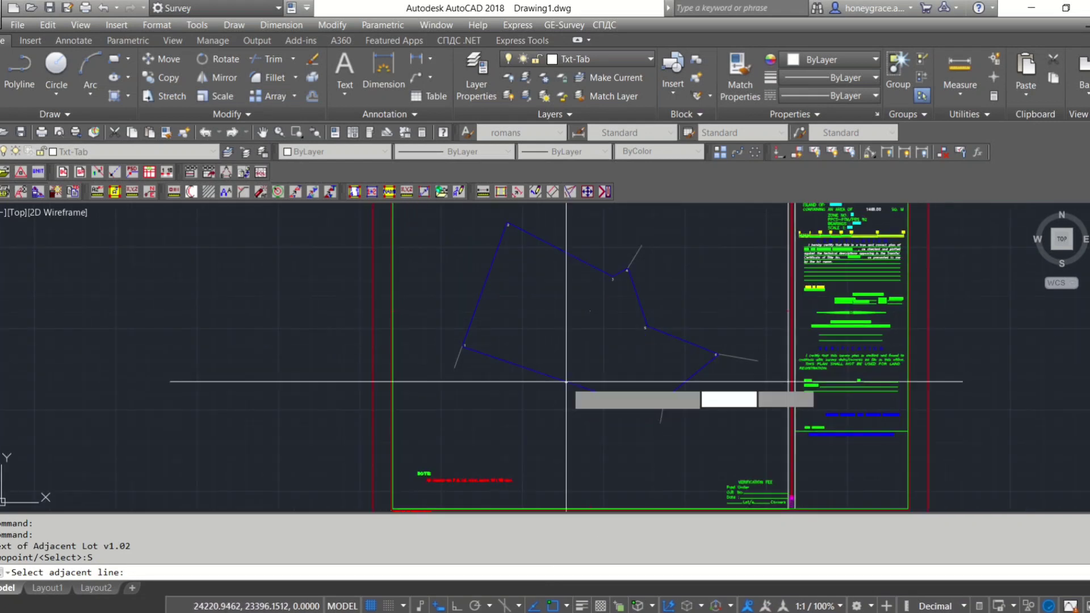
{"action": "type", "text": "LOT"}
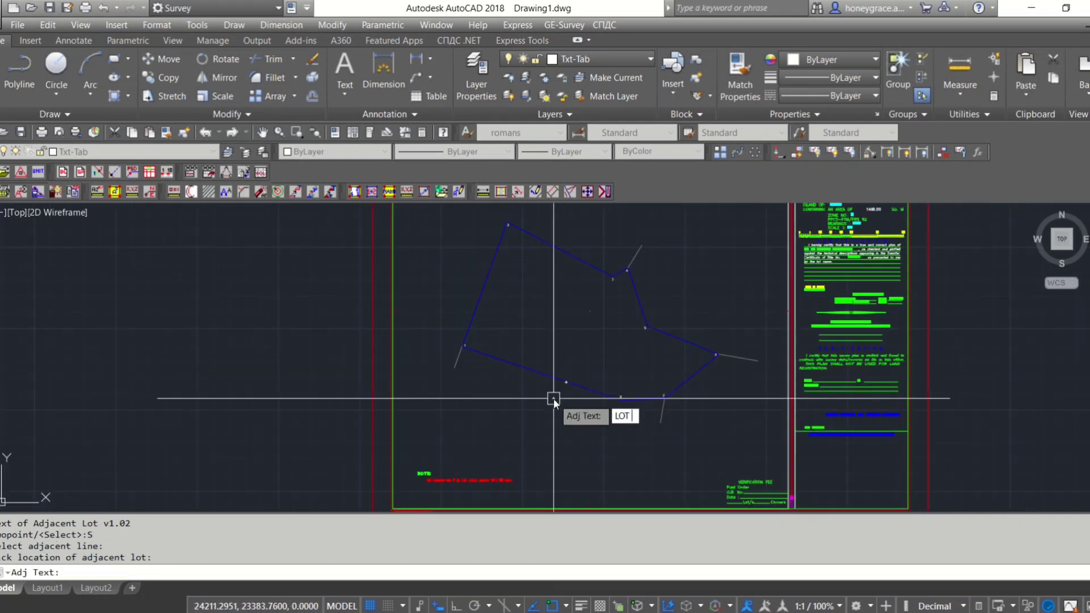
{"action": "type", "text": " 32"}
{"action": "type", "text": "LOT 3282"}
{"action": "key", "text": "Return"}
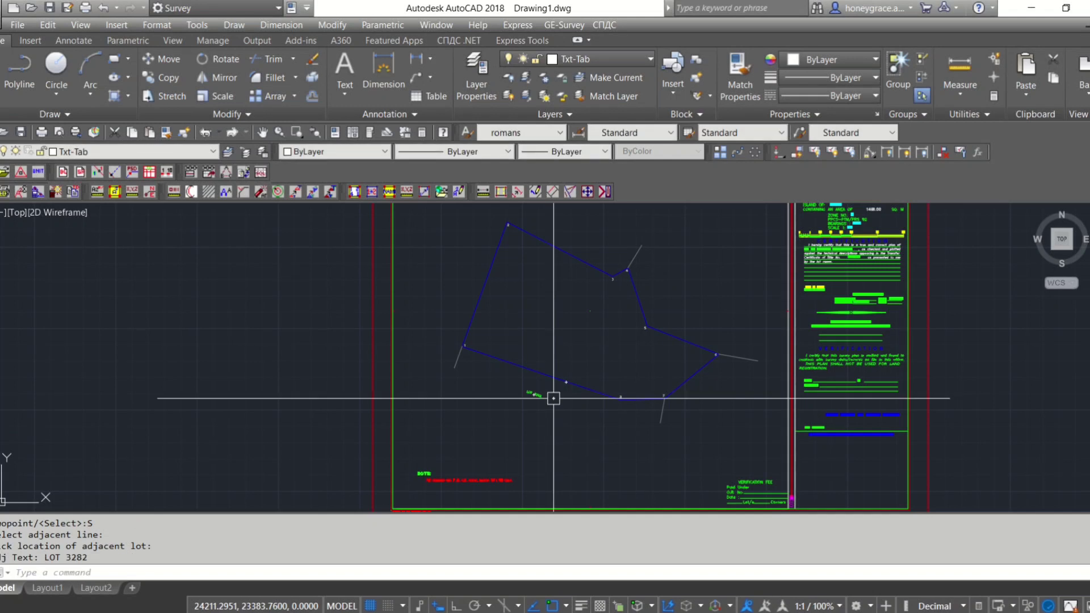
{"action": "key", "text": "Return"}
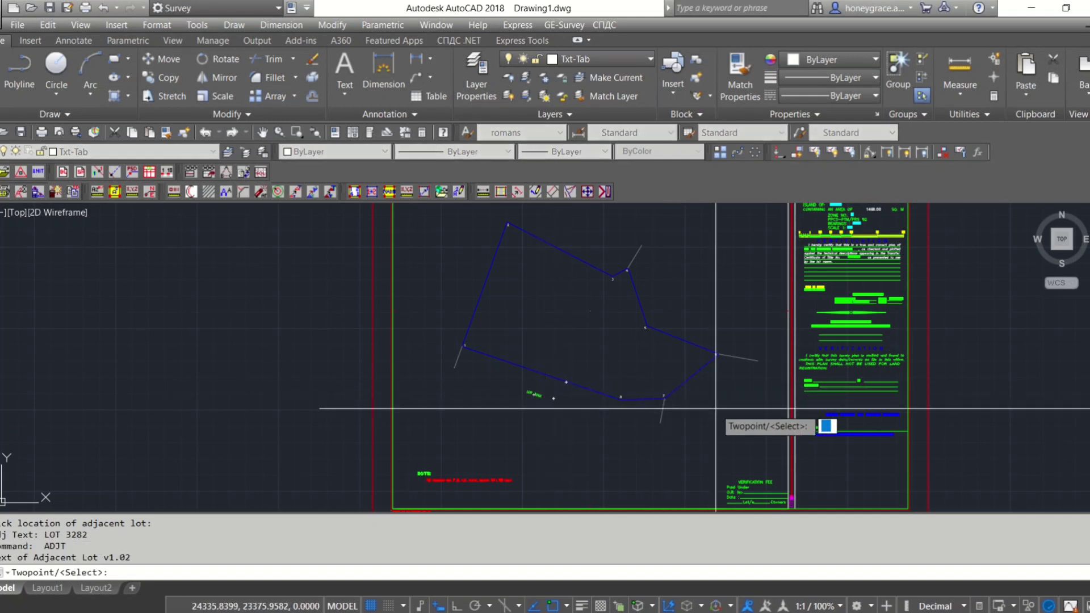
{"action": "type", "text": "S"}
{"action": "left_click", "coordinate": [684, 394]}
{"action": "type", "text": "LOT "}
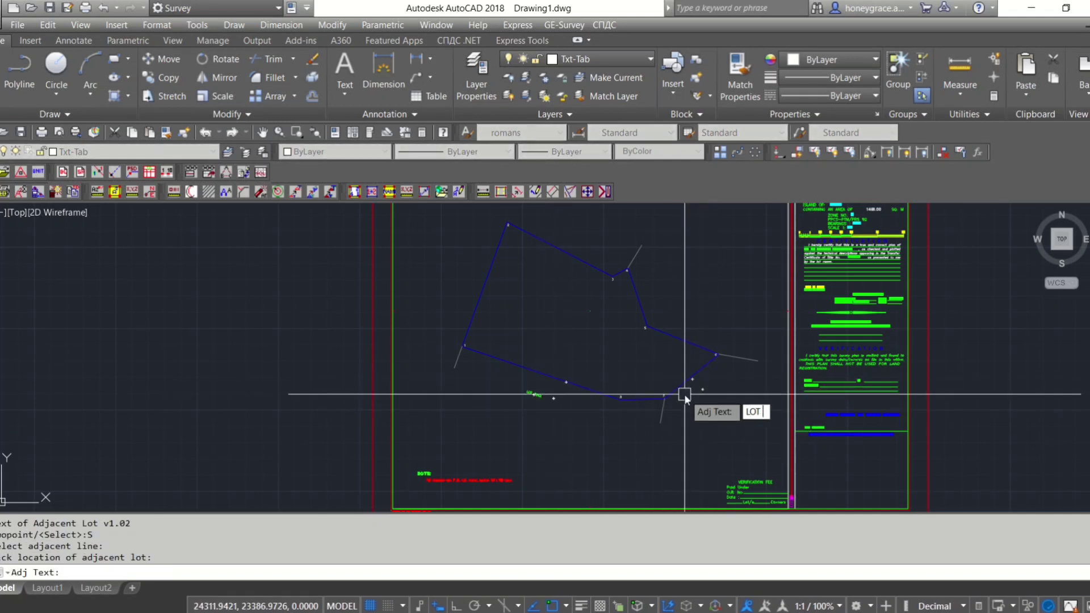
{"action": "type", "text": "3081"}
{"action": "key", "text": "Return"}
Label side 5-6 LOT 3214 and the top side LOT 3212.
{"action": "key", "text": "Return"}
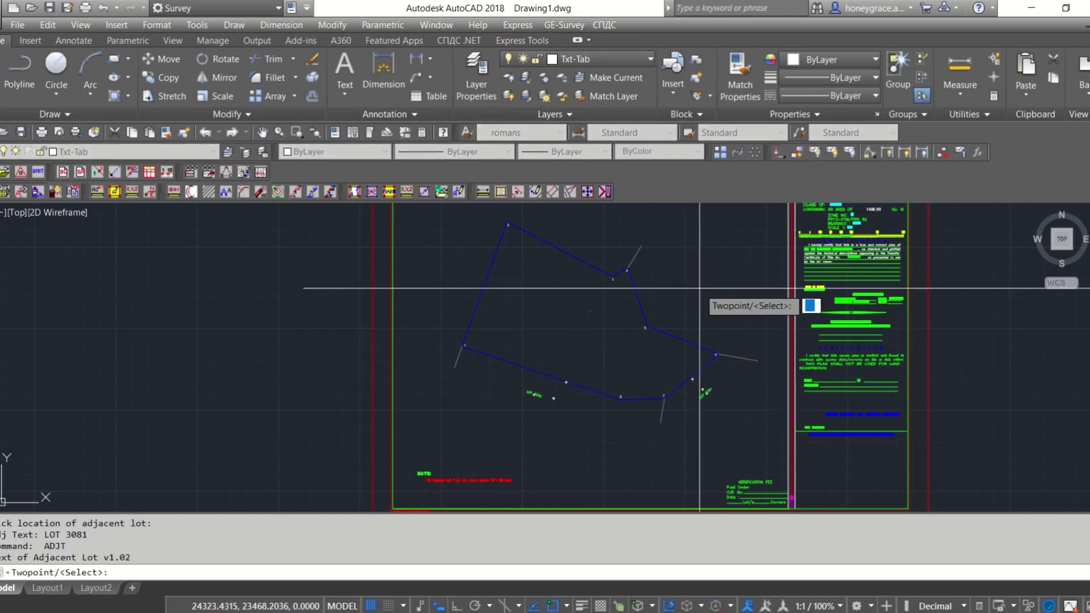
{"action": "type", "text": "s"}
{"action": "key", "text": "Return"}
{"action": "left_click", "coordinate": [682, 335]}
{"action": "left_click", "coordinate": [689, 316]}
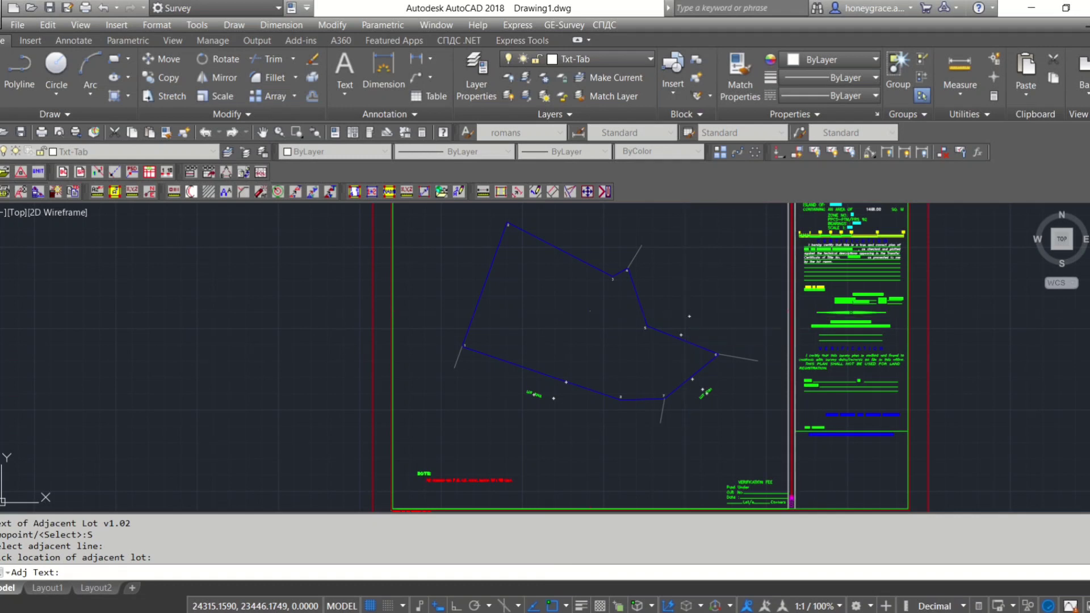
{"action": "type", "text": "LOT 3214"}
{"action": "key", "text": "Return"}
{"action": "middle_click_drag", "start_coordinate": [534, 272], "coordinate": [586, 335]}
{"action": "key", "text": "Return"}
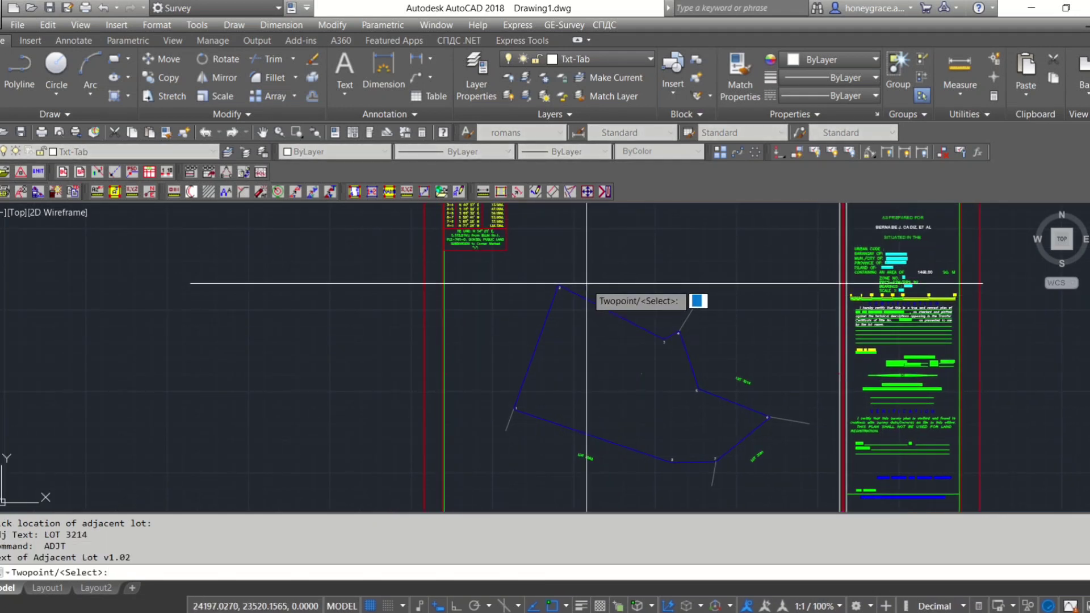
{"action": "type", "text": "S"}
{"action": "key", "text": "Return"}
{"action": "left_click", "coordinate": [590, 298]}
{"action": "type", "text": "LOT 32"}
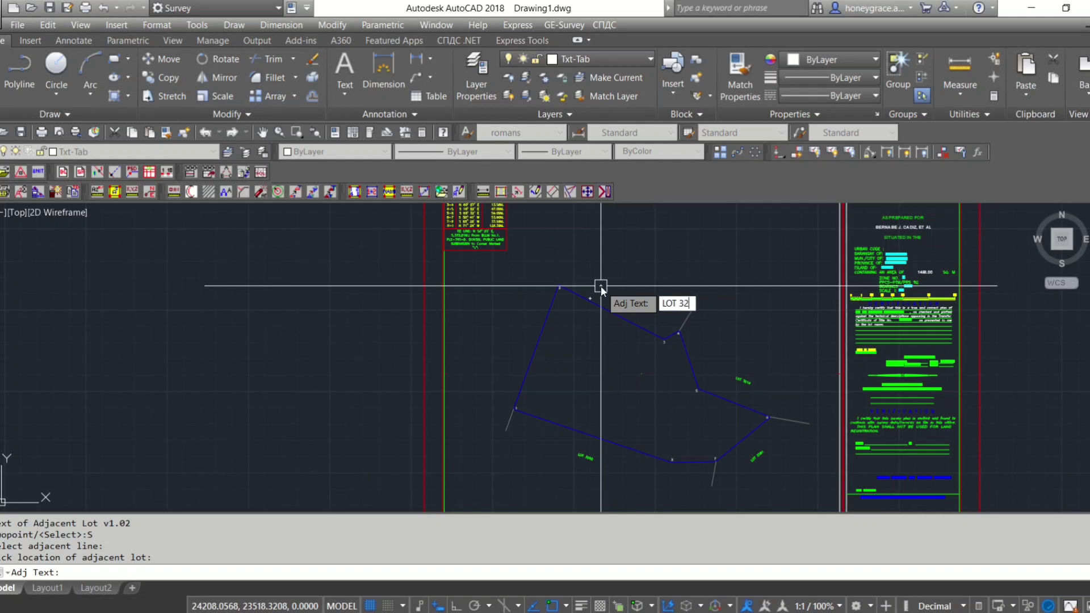
{"action": "type", "text": "12"}
{"action": "key", "text": "Return"}
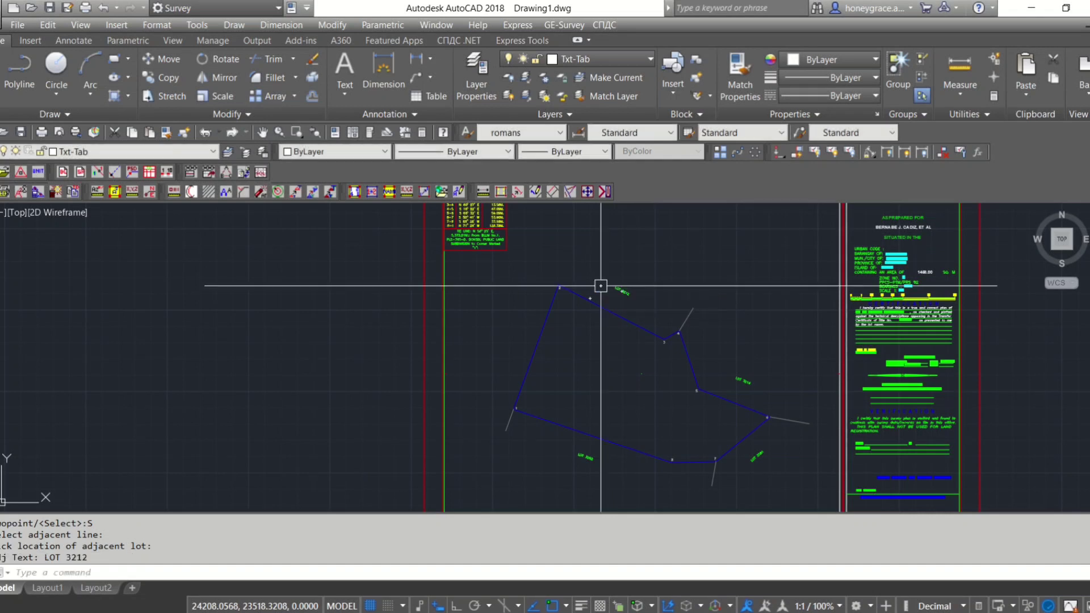
Add an adjacent-lot label along the parcel's left side.
{"action": "key", "text": "Return"}
{"action": "type", "text": "S"}
{"action": "key", "text": "Return"}
{"action": "left_click", "coordinate": [532, 361]}
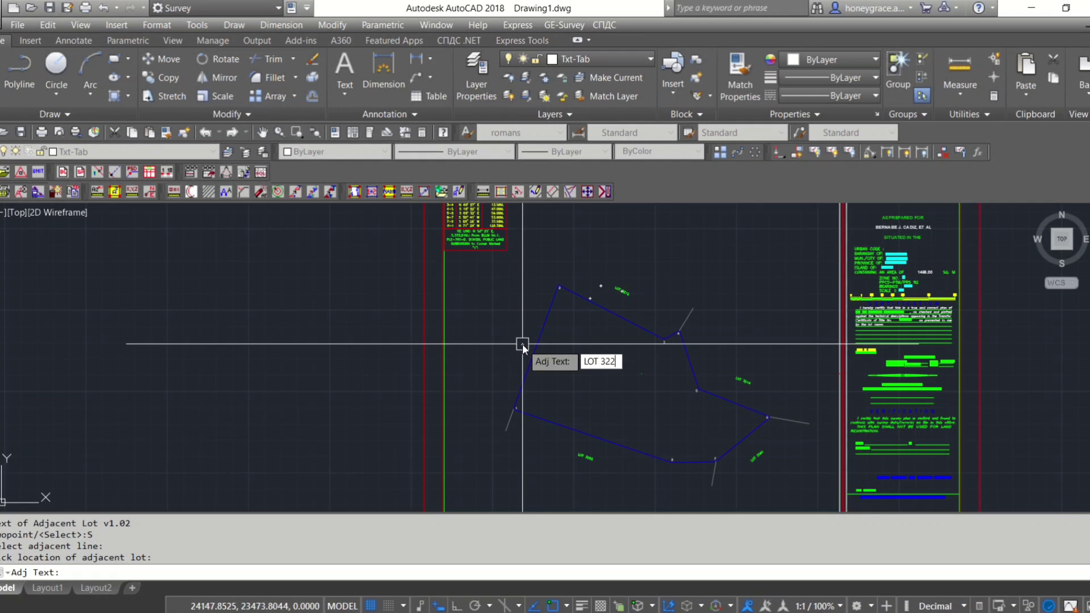
{"action": "key", "text": "Return"}
{"action": "scroll", "coordinate": [674, 322], "scroll_direction": "up", "scroll_amount": 1}
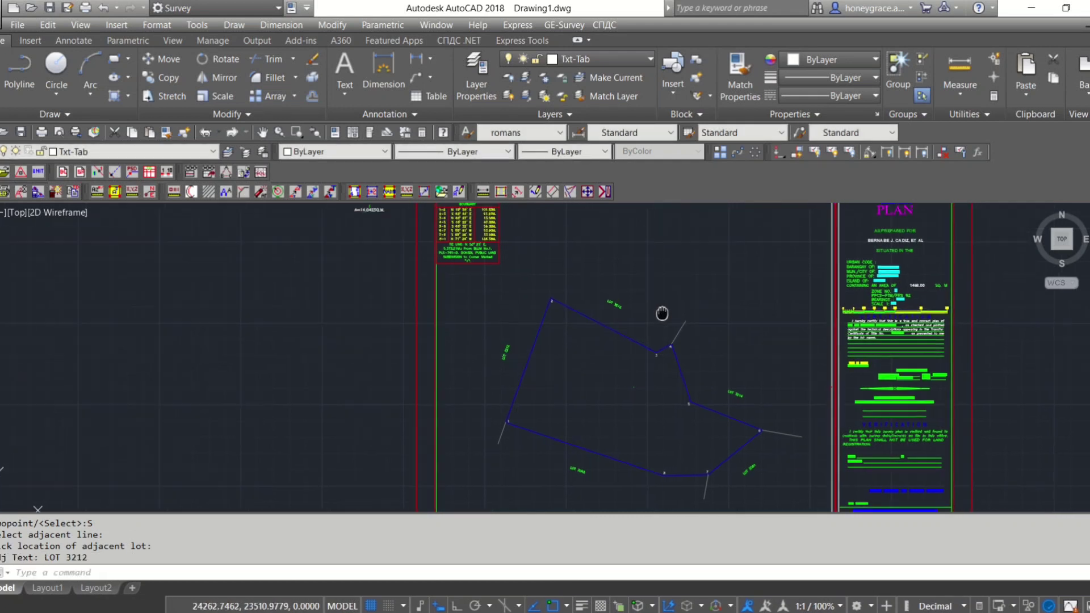
{"action": "scroll", "coordinate": [662, 311], "scroll_direction": "up", "scroll_amount": 2}
Copy the LOT 3212 and LOT 3282 labels to sit next to their originals.
{"action": "type", "text": "cp"}
{"action": "key", "text": "Return"}
{"action": "left_click", "coordinate": [615, 303]}
{"action": "key", "text": "Return"}
{"action": "left_click", "coordinate": [622, 306]}
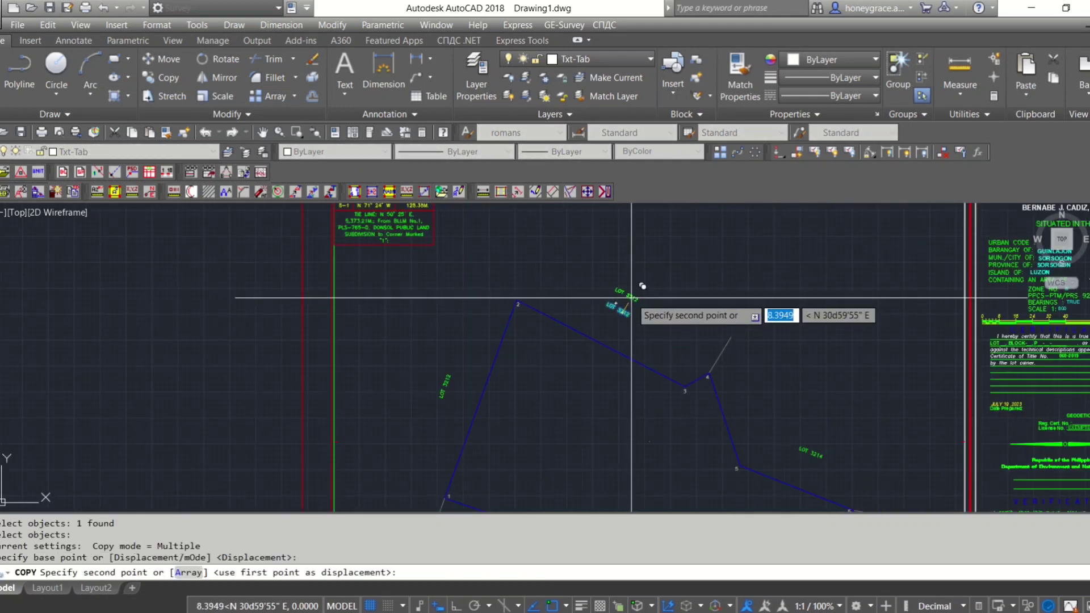
{"action": "left_click", "coordinate": [642, 285]}
{"action": "key", "text": "Escape"}
{"action": "scroll", "coordinate": [642, 285], "scroll_direction": "down", "scroll_amount": 5}
{"action": "scroll", "coordinate": [591, 353], "scroll_direction": "up", "scroll_amount": 5}
{"action": "left_click", "coordinate": [591, 352]}
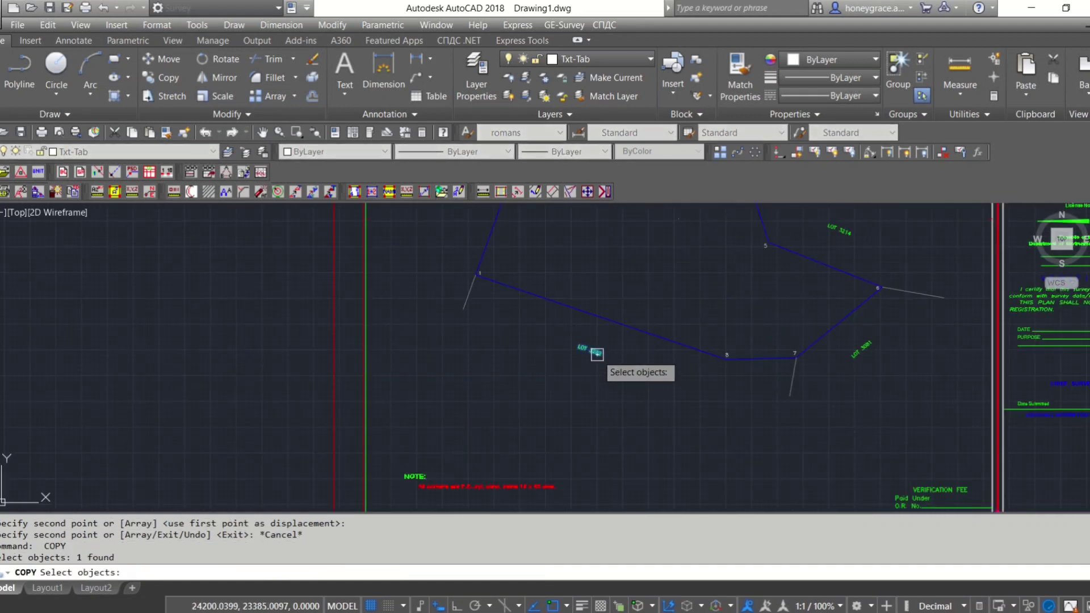
{"action": "left_click", "coordinate": [598, 357]}
{"action": "scroll", "coordinate": [616, 380], "scroll_direction": "down", "scroll_amount": 5}
{"action": "key", "text": "Return"}
{"action": "key", "text": "Return"}
Copy the LOT 3081 and LOT 3214 labels next to their originals.
{"action": "scroll", "coordinate": [770, 365], "scroll_direction": "up", "scroll_amount": 5}
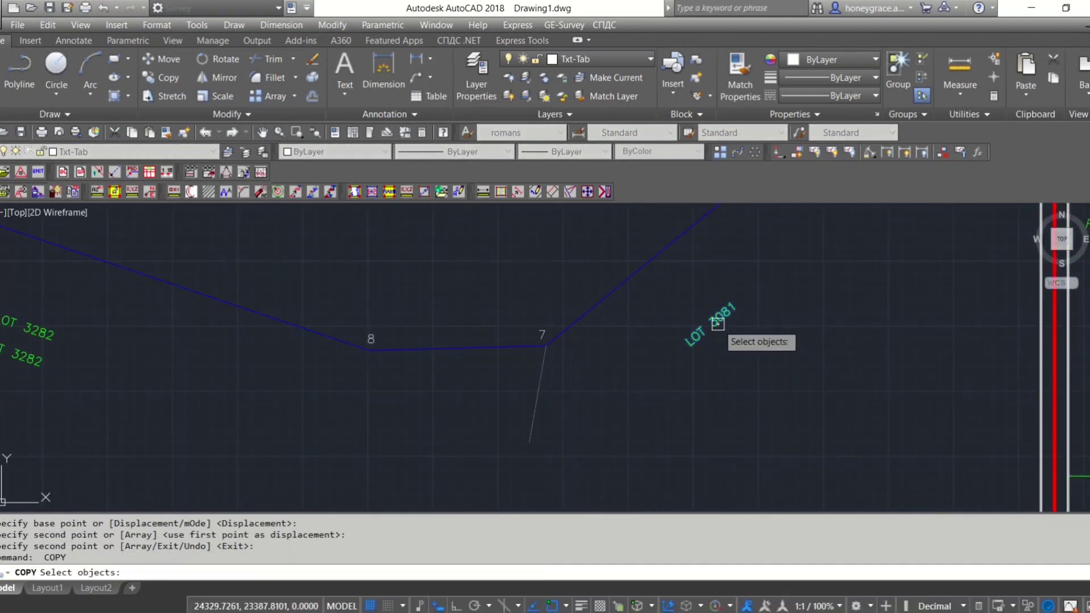
{"action": "left_click", "coordinate": [713, 328]}
{"action": "left_click", "coordinate": [739, 305]}
{"action": "left_click", "coordinate": [751, 339]}
{"action": "scroll", "coordinate": [751, 339], "scroll_direction": "down", "scroll_amount": 5}
{"action": "key", "text": "Escape"}
{"action": "key", "text": "Return"}
{"action": "scroll", "coordinate": [759, 311], "scroll_direction": "up", "scroll_amount": 5}
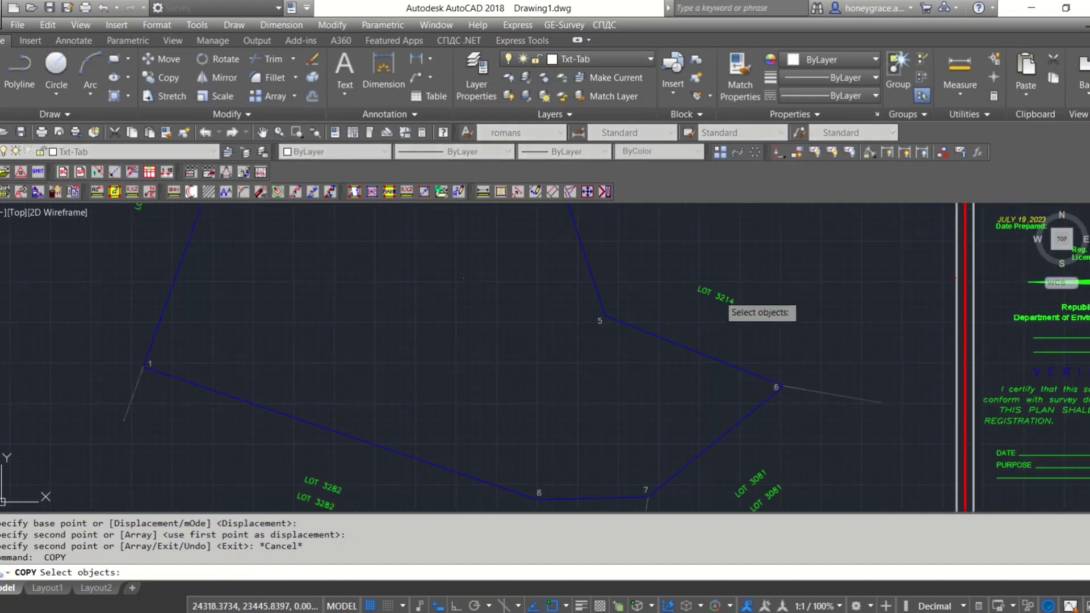
{"action": "left_click", "coordinate": [728, 300]}
{"action": "key", "text": "Return"}
{"action": "left_click", "coordinate": [743, 267]}
{"action": "key", "text": "Escape"}
{"action": "scroll", "coordinate": [742, 267], "scroll_direction": "down", "scroll_amount": 5}
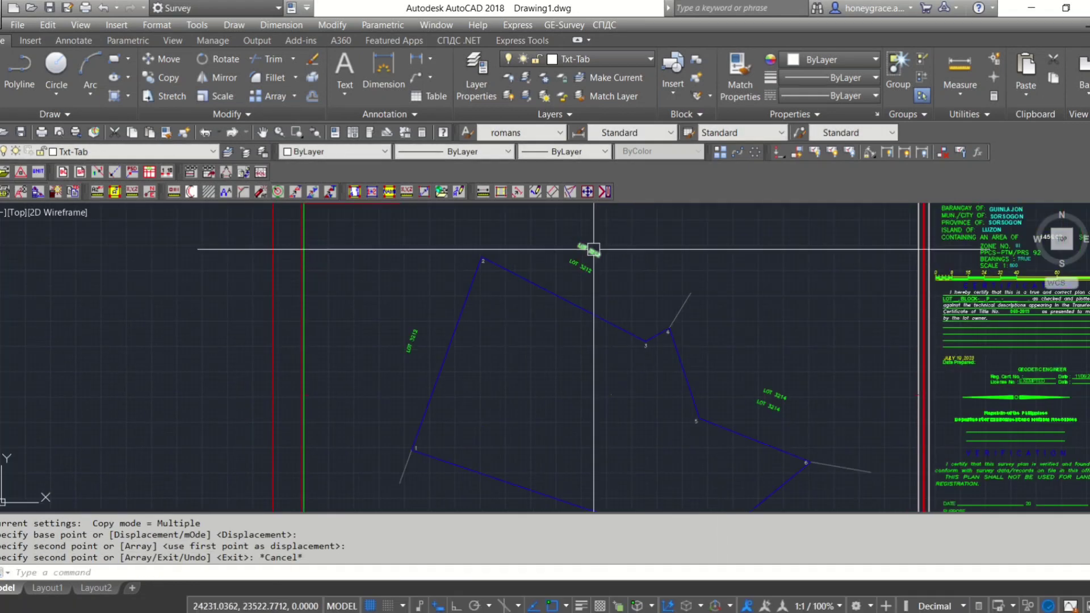
{"action": "scroll", "coordinate": [614, 257], "scroll_direction": "up", "scroll_amount": 3}
Change the copied LOT 3212 label to read 'PLS-765-D, DONSOL PUBLIC LAND SUBDIVISION'.
{"action": "double_click", "coordinate": [615, 258]}
{"action": "scroll", "coordinate": [616, 267], "scroll_direction": "up", "scroll_amount": 3}
{"action": "type", "text": "PLS"}
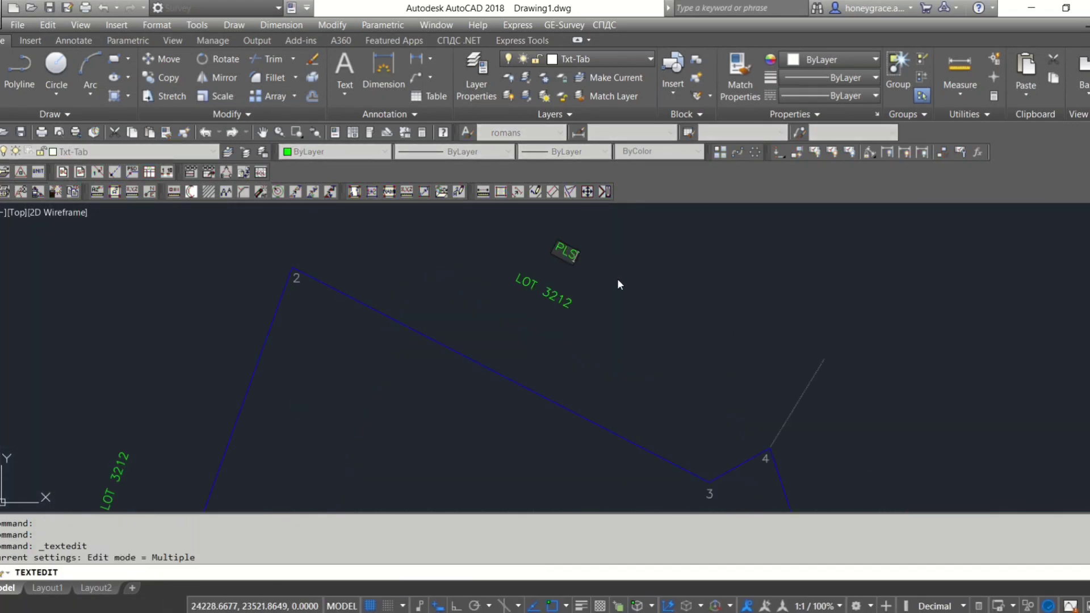
{"action": "type", "text": "-765"}
{"action": "type", "text": "-D, DON"}
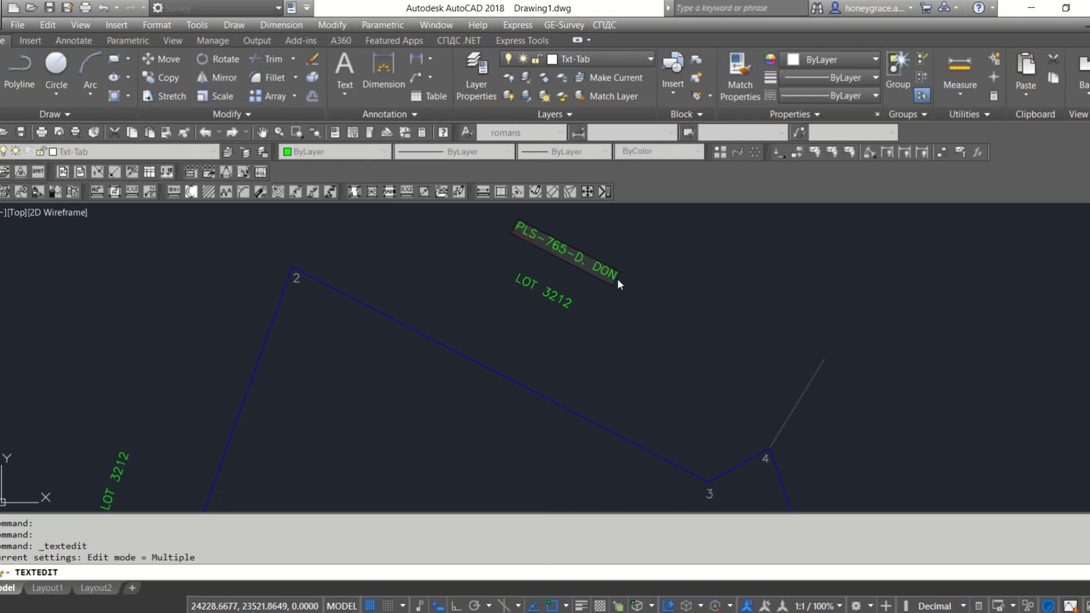
{"action": "type", "text": "SOL PUBLIC LAND "}
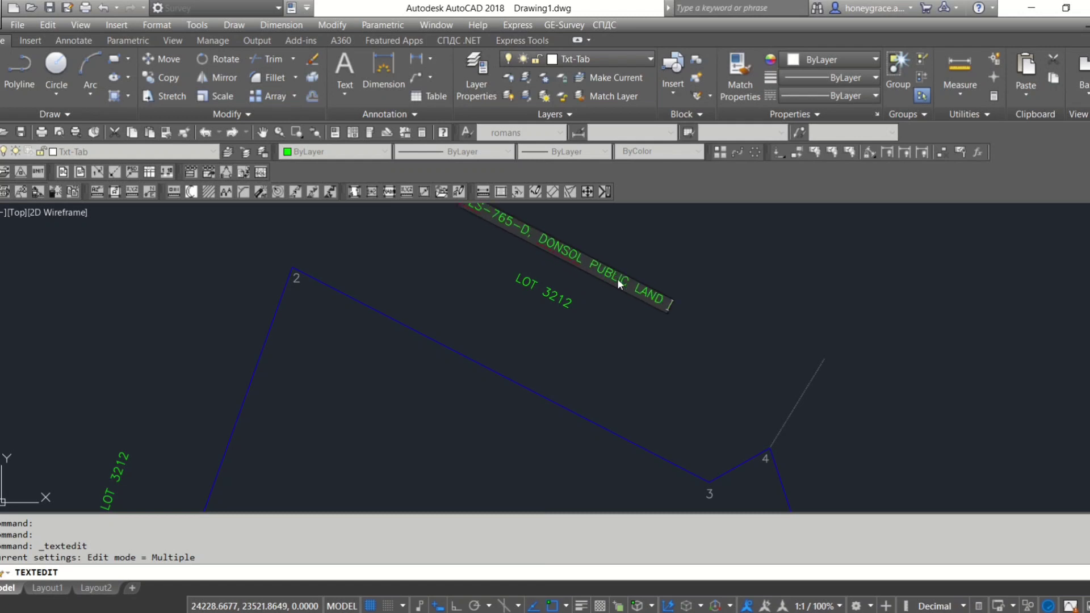
{"action": "type", "text": "SUBDIV"}
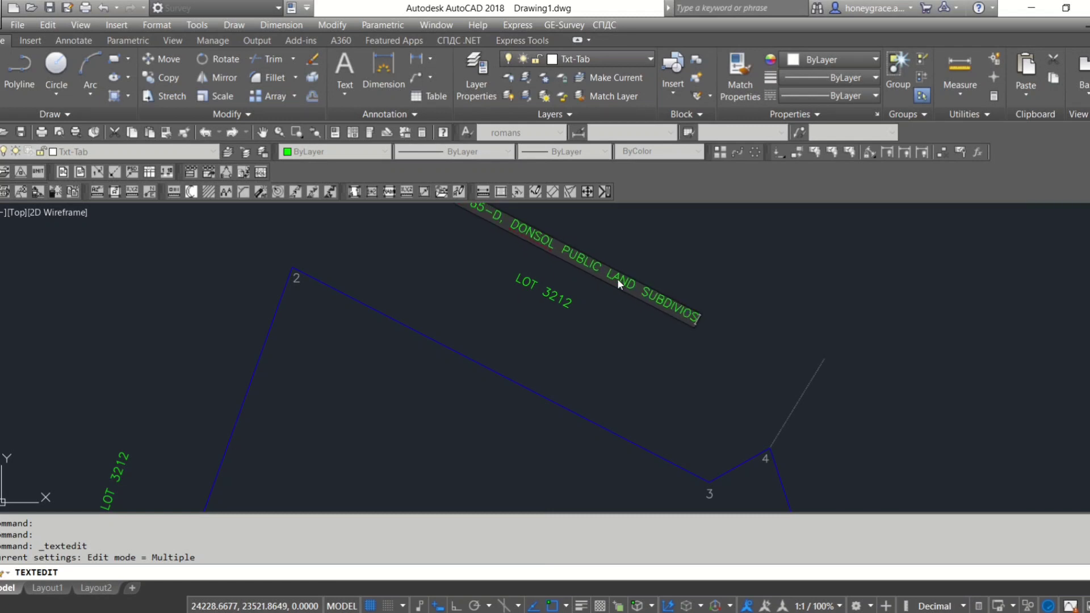
{"action": "type", "text": "ISION"}
{"action": "key", "text": "Return"}
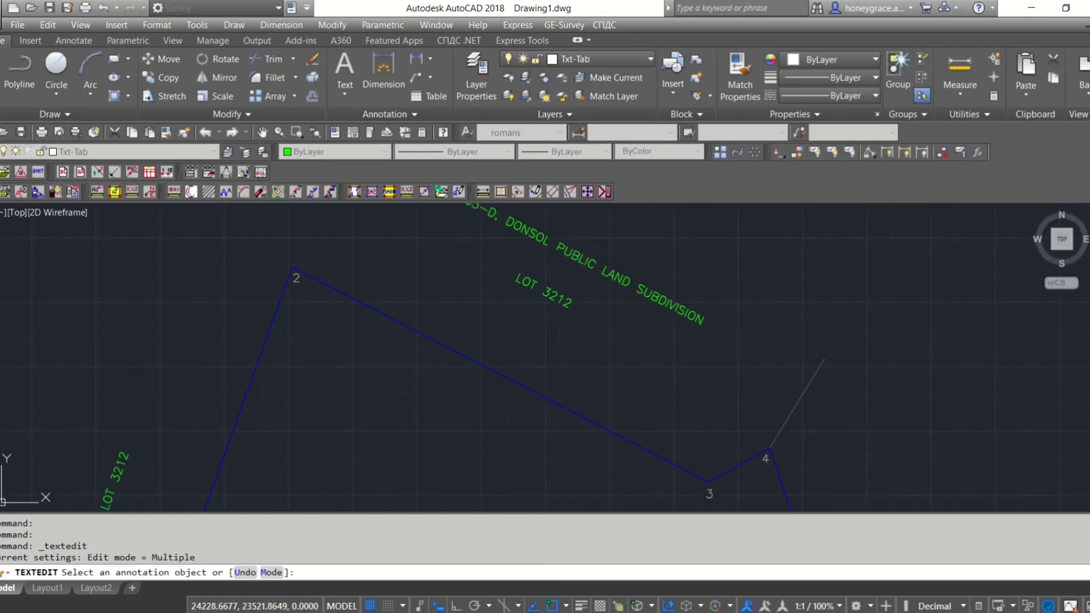
{"action": "key", "text": "Escape"}
Reselect the new subdivision note and reopen its text to check it.
{"action": "scroll", "coordinate": [691, 248], "scroll_direction": "down", "scroll_amount": 2}
{"action": "left_click", "coordinate": [692, 305]}
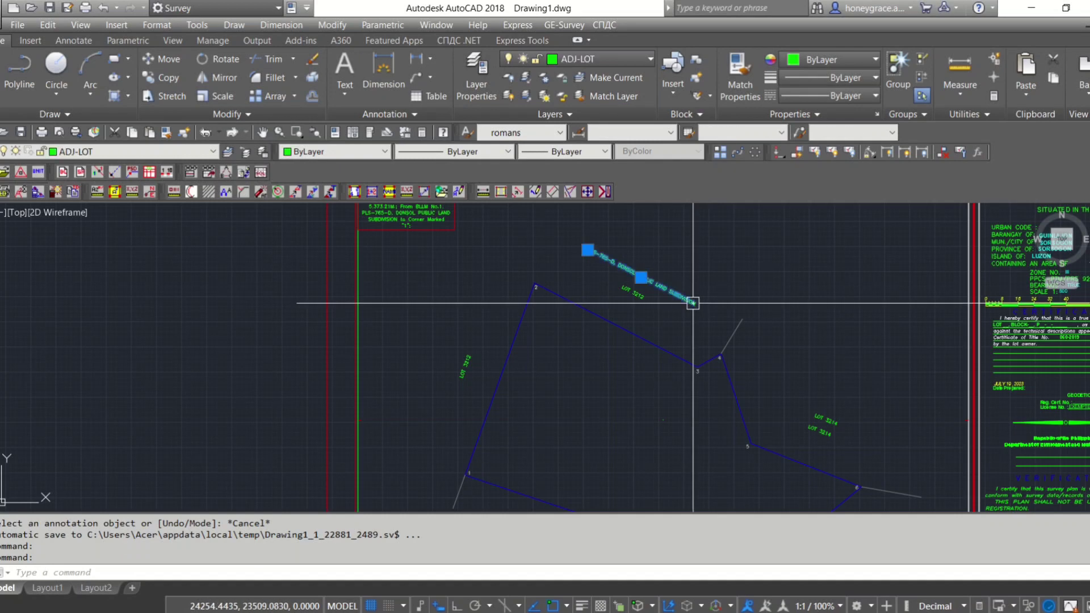
{"action": "double_click", "coordinate": [688, 301]}
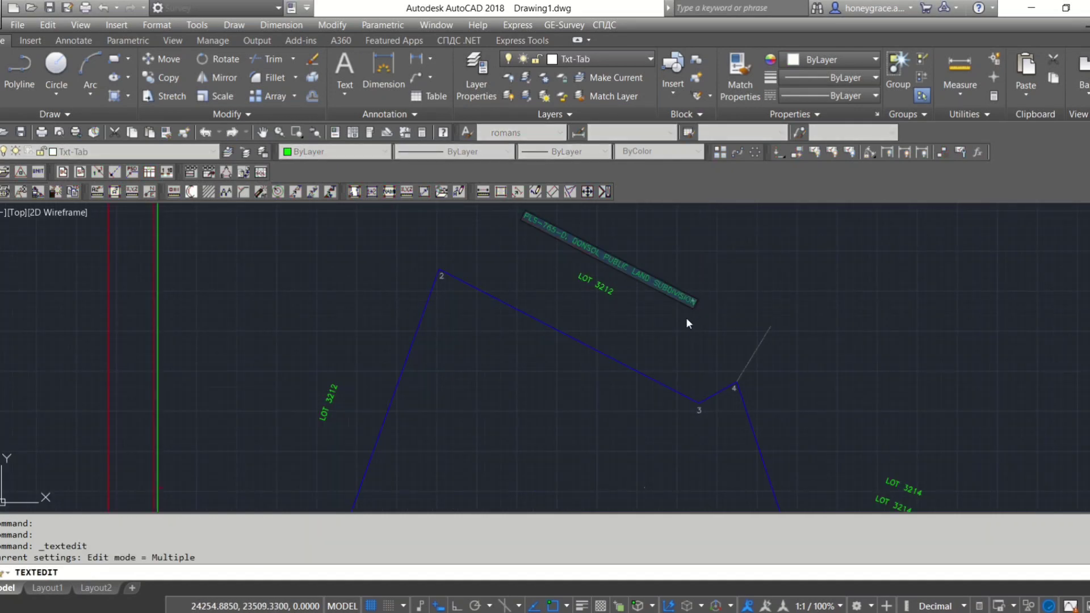
{"action": "key", "text": "Return"}
{"action": "scroll", "coordinate": [650, 312], "scroll_direction": "down", "scroll_amount": 2}
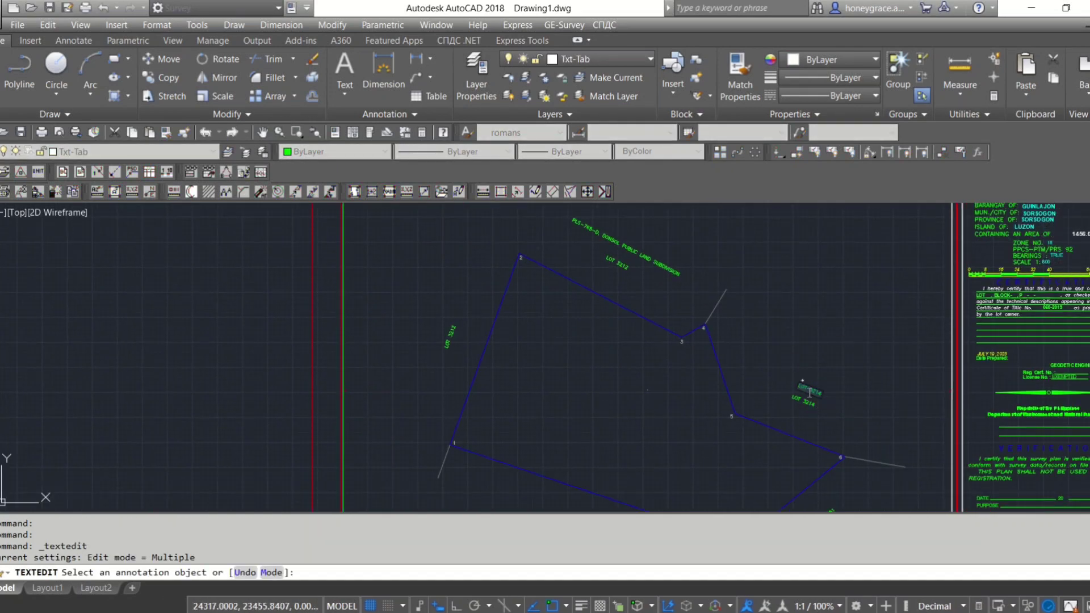
{"action": "scroll", "coordinate": [864, 429], "scroll_direction": "down", "scroll_amount": 3}
{"action": "scroll", "coordinate": [784, 361], "scroll_direction": "up", "scroll_amount": 3}
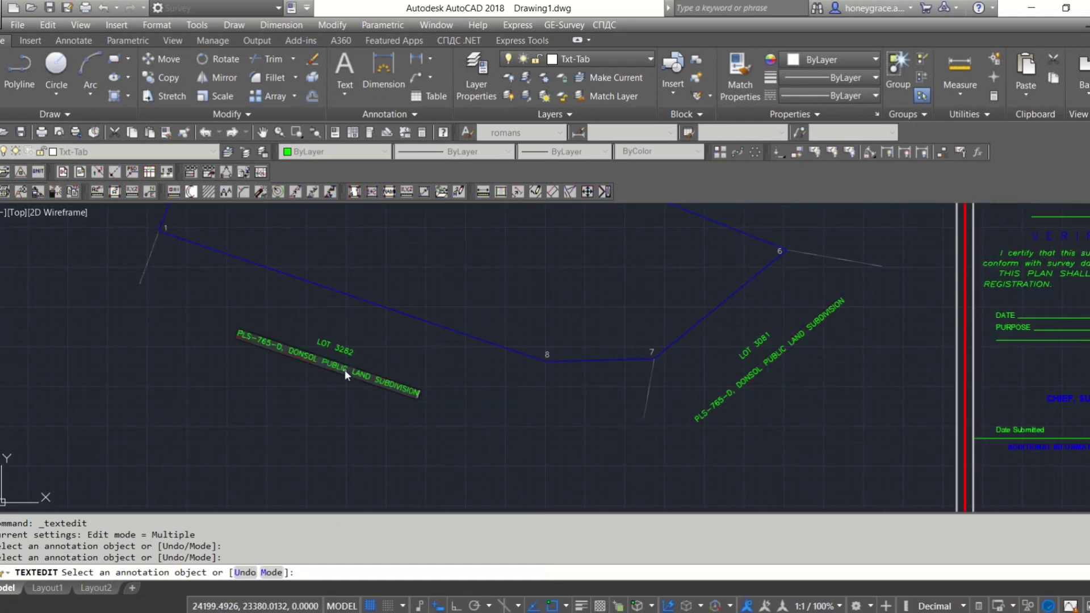
{"action": "scroll", "coordinate": [407, 334], "scroll_direction": "down", "scroll_amount": 4}
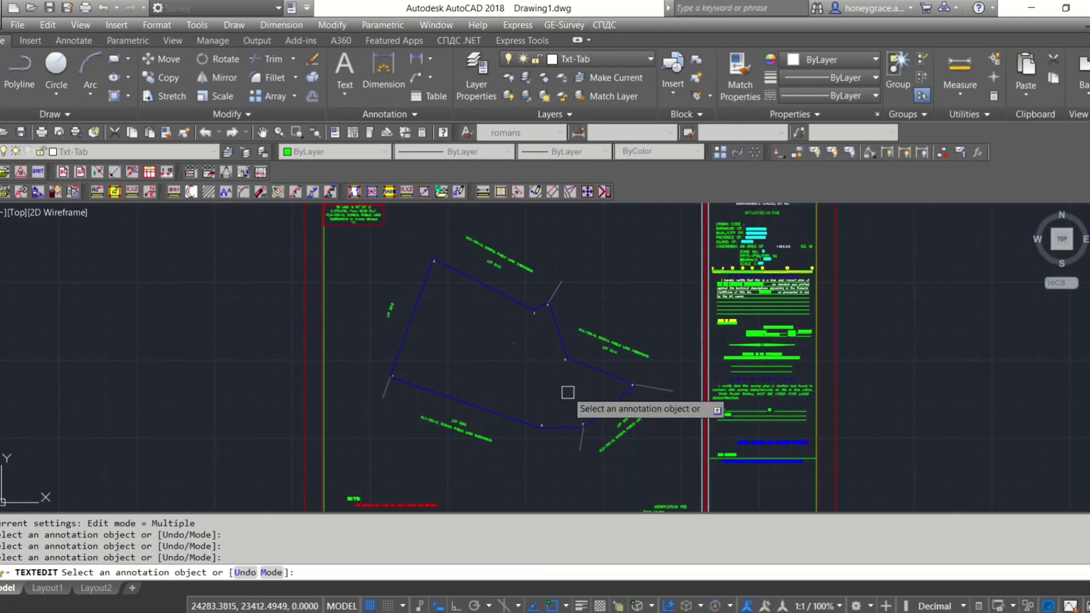
{"action": "key", "text": "Escape"}
Move a lot label and its subdivision note to a new spot along the boundary.
{"action": "type", "text": "m"}
{"action": "key", "text": "Return"}
{"action": "scroll", "coordinate": [650, 441], "scroll_direction": "up", "scroll_amount": 3}
{"action": "left_click_drag", "start_coordinate": [658, 366], "coordinate": [565, 443]}
{"action": "left_click", "coordinate": [562, 387]}
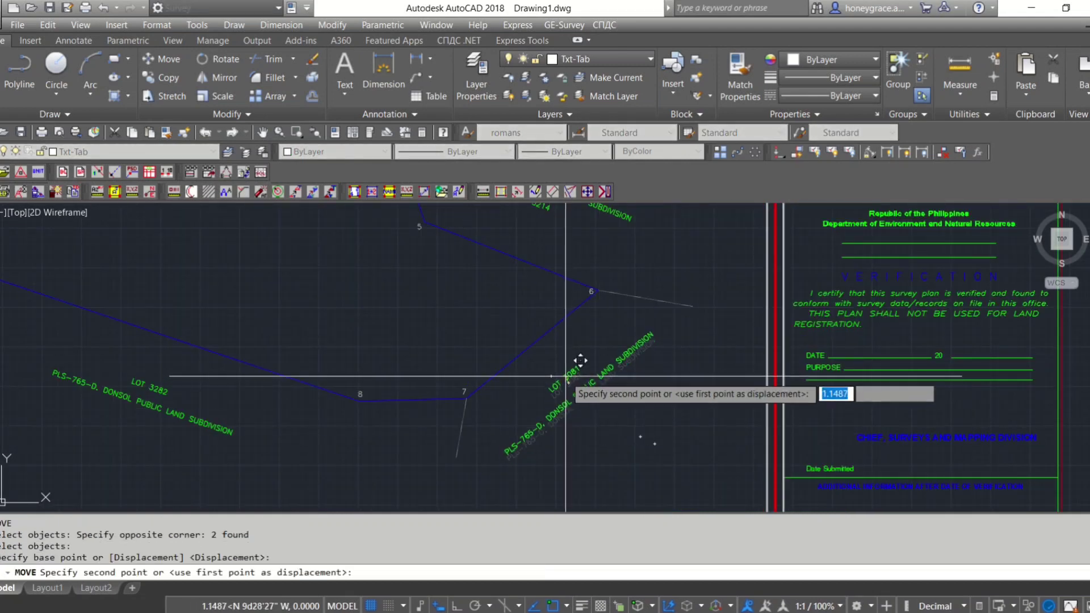
{"action": "scroll", "coordinate": [573, 369], "scroll_direction": "down", "scroll_amount": 1}
{"action": "scroll", "coordinate": [477, 380], "scroll_direction": "down", "scroll_amount": 2}
{"action": "scroll", "coordinate": [380, 381], "scroll_direction": "up", "scroll_amount": 5}
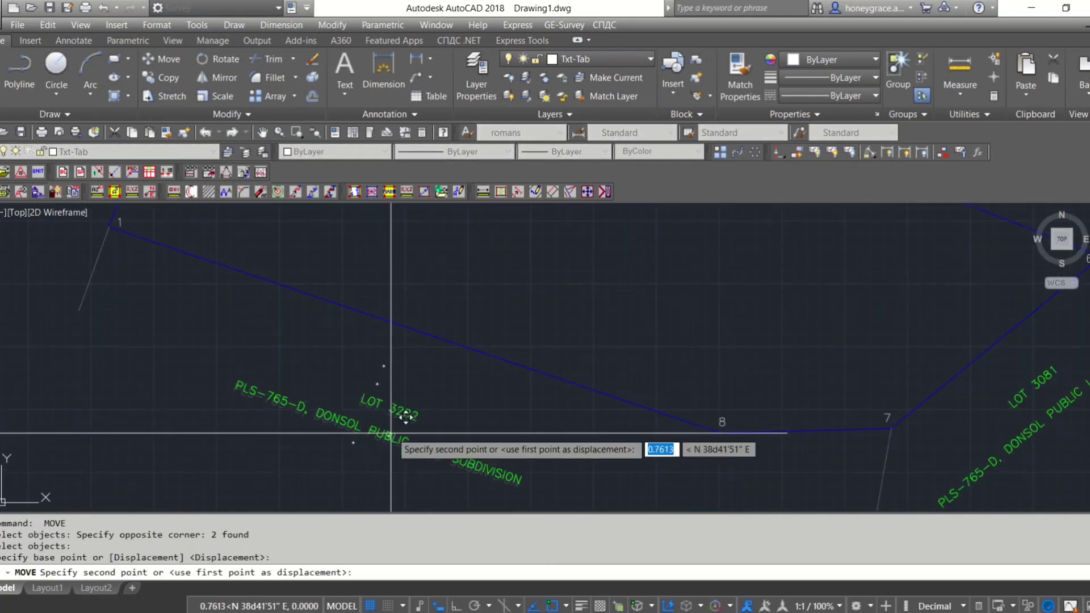
{"action": "scroll", "coordinate": [432, 398], "scroll_direction": "down", "scroll_amount": 3}
{"action": "left_click", "coordinate": [446, 398]}
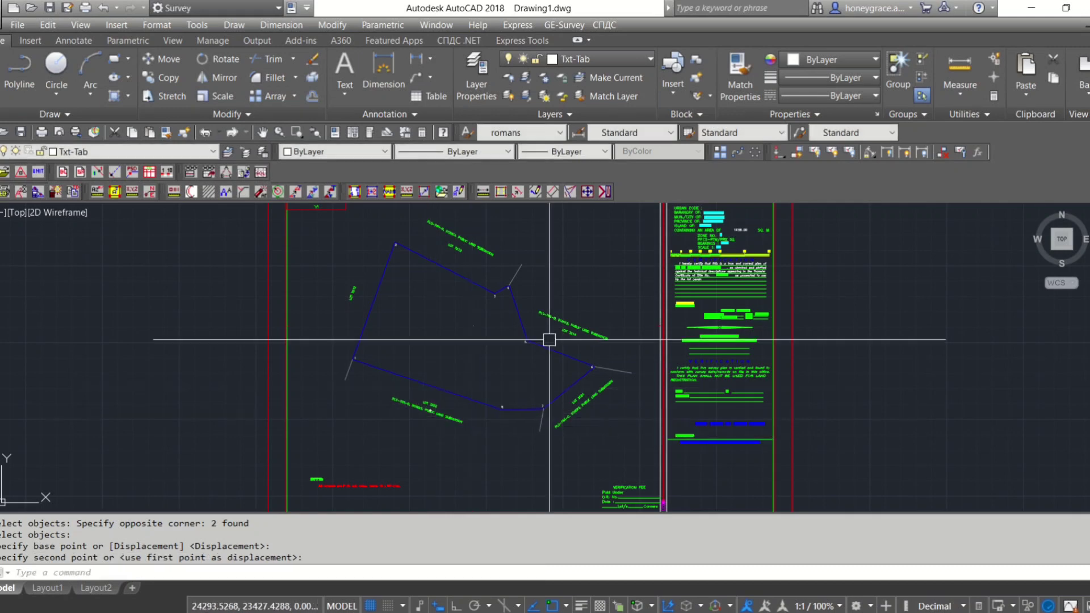
{"action": "scroll", "coordinate": [549, 340], "scroll_direction": "up", "scroll_amount": 2}
{"action": "middle_click_drag", "start_coordinate": [591, 365], "coordinate": [564, 331]}
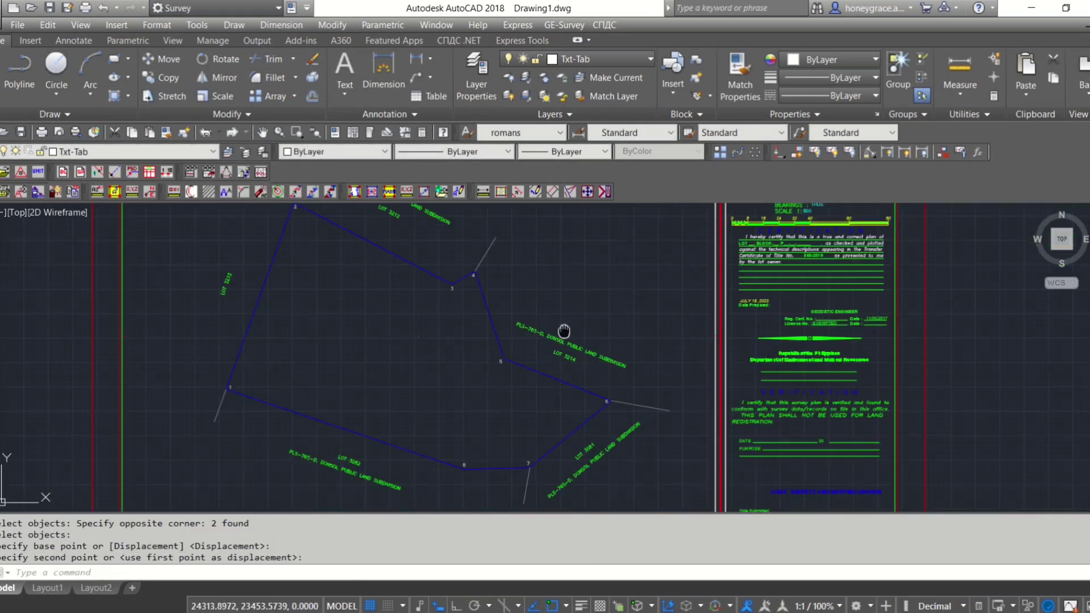
{"action": "scroll", "coordinate": [564, 331], "scroll_direction": "up", "scroll_amount": 2}
{"action": "scroll", "coordinate": [564, 316], "scroll_direction": "up", "scroll_amount": 2}
Move the LOT 3212 label and its note nearer the boundary.
{"action": "key", "text": "Return"}
{"action": "left_click_drag", "start_coordinate": [528, 267], "coordinate": [423, 341]}
{"action": "key", "text": "Return"}
{"action": "left_click", "coordinate": [471, 334]}
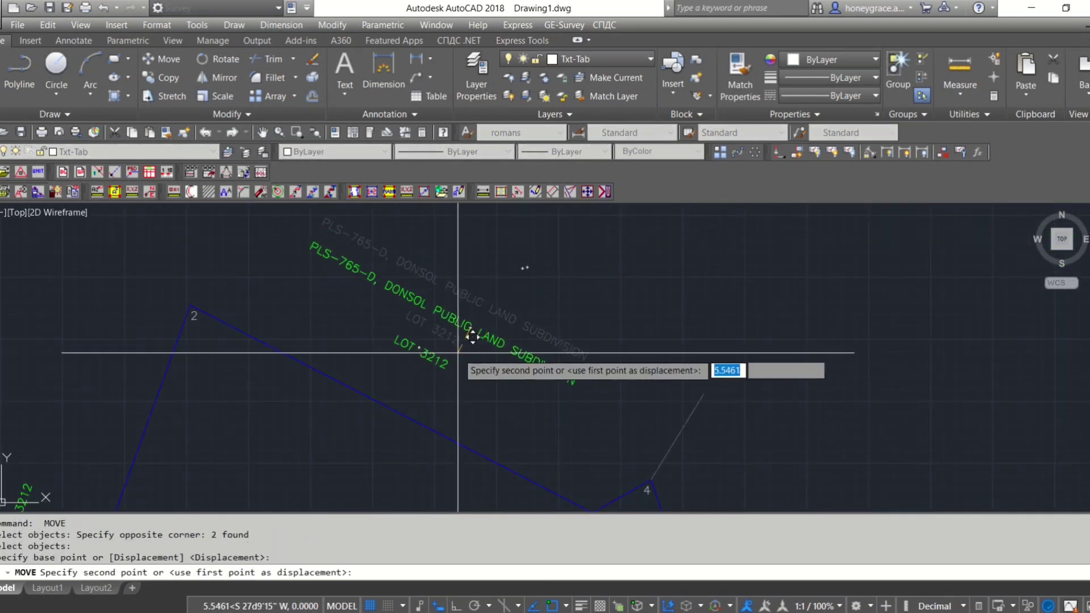
{"action": "left_click", "coordinate": [458, 353]}
{"action": "scroll", "coordinate": [463, 382], "scroll_direction": "down", "scroll_amount": 3}
{"action": "scroll", "coordinate": [463, 319], "scroll_direction": "down", "scroll_amount": 2}
{"action": "scroll", "coordinate": [334, 299], "scroll_direction": "up", "scroll_amount": 4}
Duplicate the vertical LOT 3212 label on the left side and open the copy's text.
{"action": "key", "text": "Return"}
{"action": "left_click", "coordinate": [301, 286]}
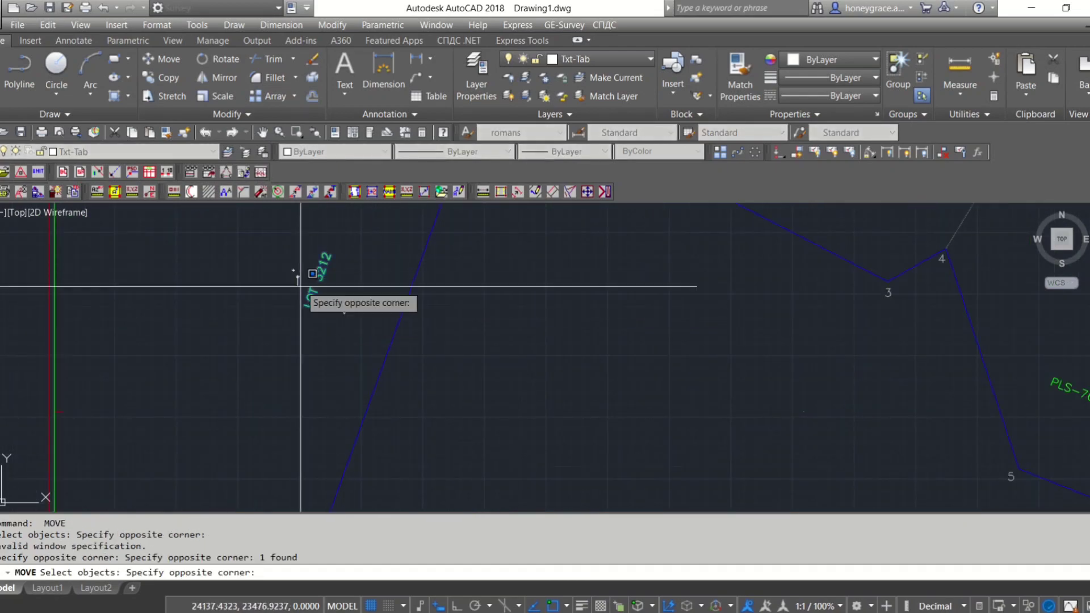
{"action": "key", "text": "Return"}
{"action": "left_click", "coordinate": [323, 309]}
{"action": "key", "text": "Escape"}
{"action": "type", "text": "CP"}
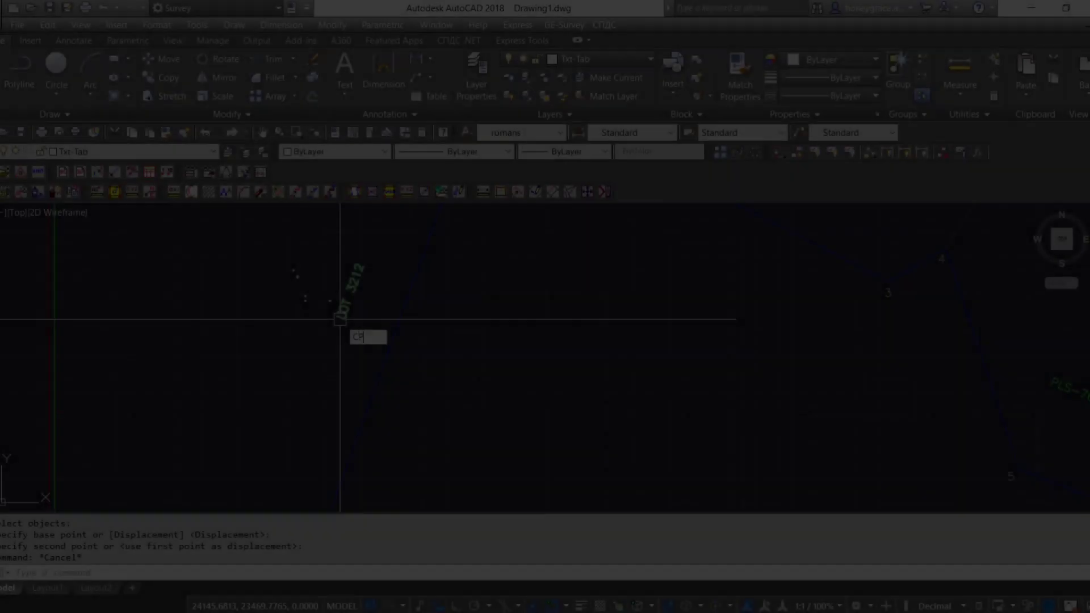
{"action": "key", "text": "Return"}
{"action": "left_click", "coordinate": [335, 311]}
{"action": "key", "text": "Return"}
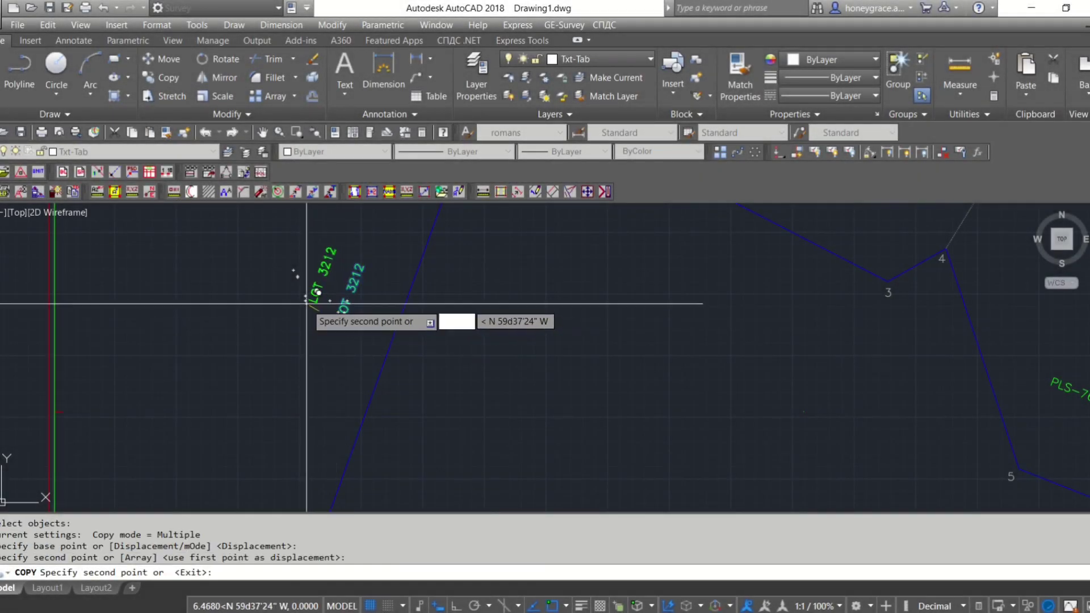
{"action": "double_click", "coordinate": [509, 311]}
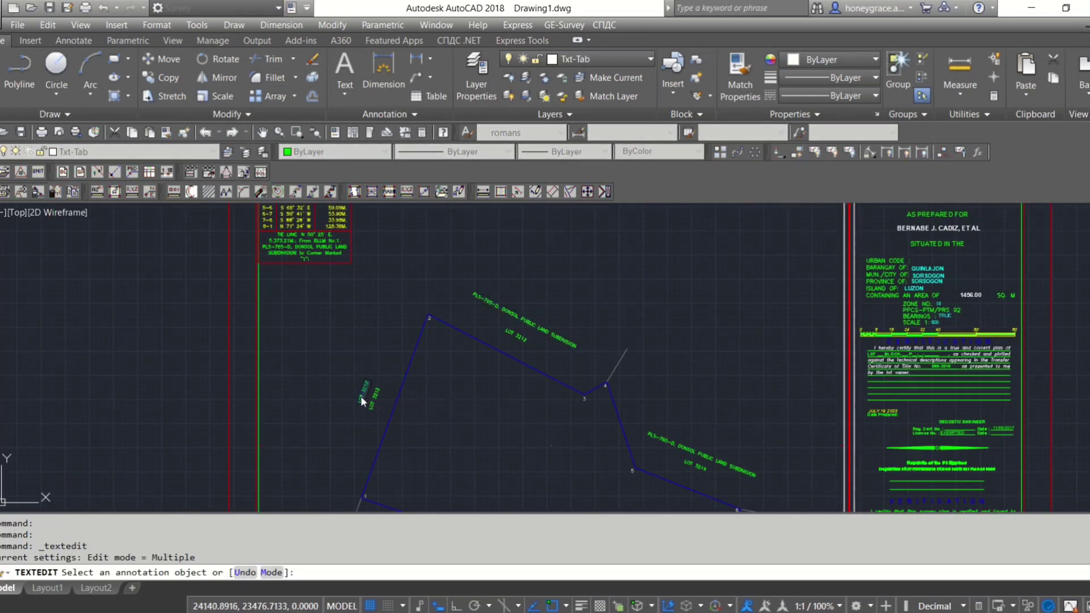
{"action": "scroll", "coordinate": [386, 318], "scroll_direction": "down", "scroll_amount": 3}
{"action": "key", "text": "Escape"}
{"action": "scroll", "coordinate": [455, 352], "scroll_direction": "down", "scroll_amount": 3}
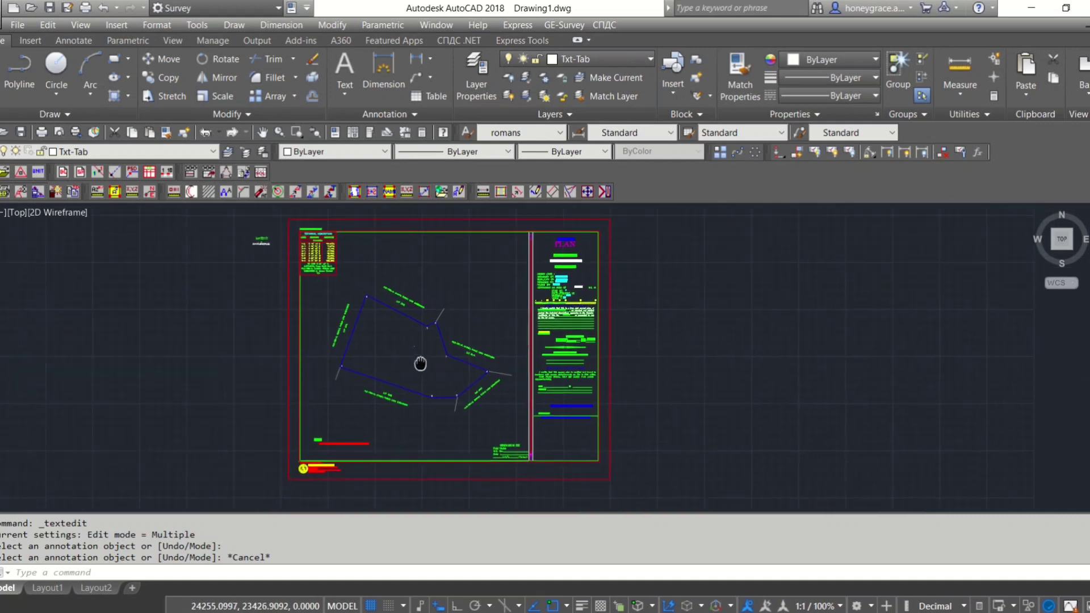